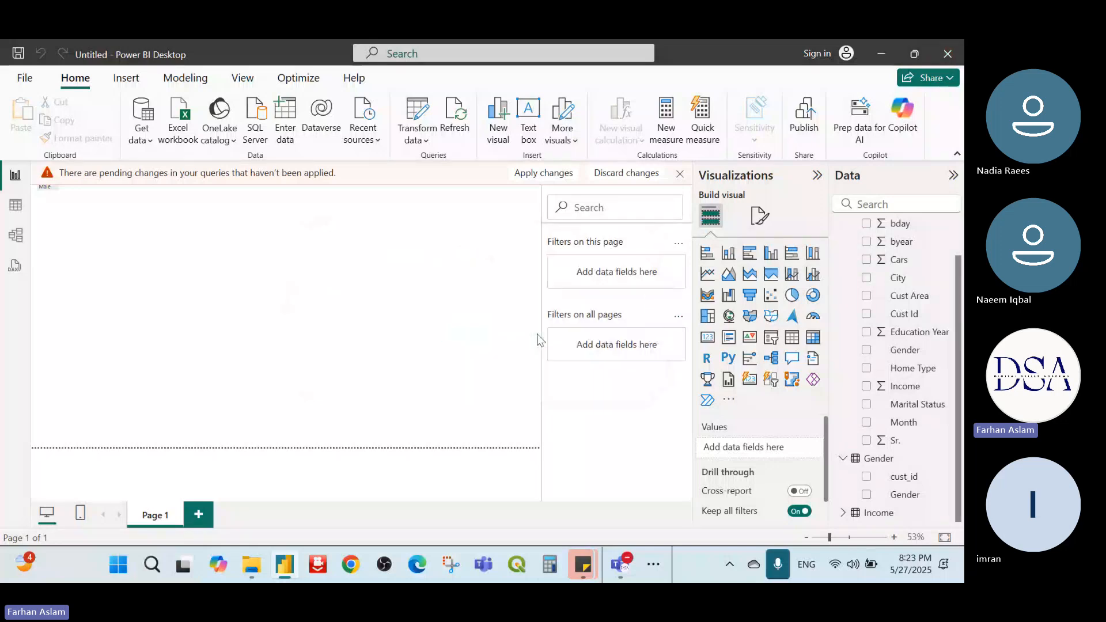
# - Start a blank report and connect it to the Excel workbook Customer Database_Complete in the Demo Files folder
pyautogui.click(293, 558)
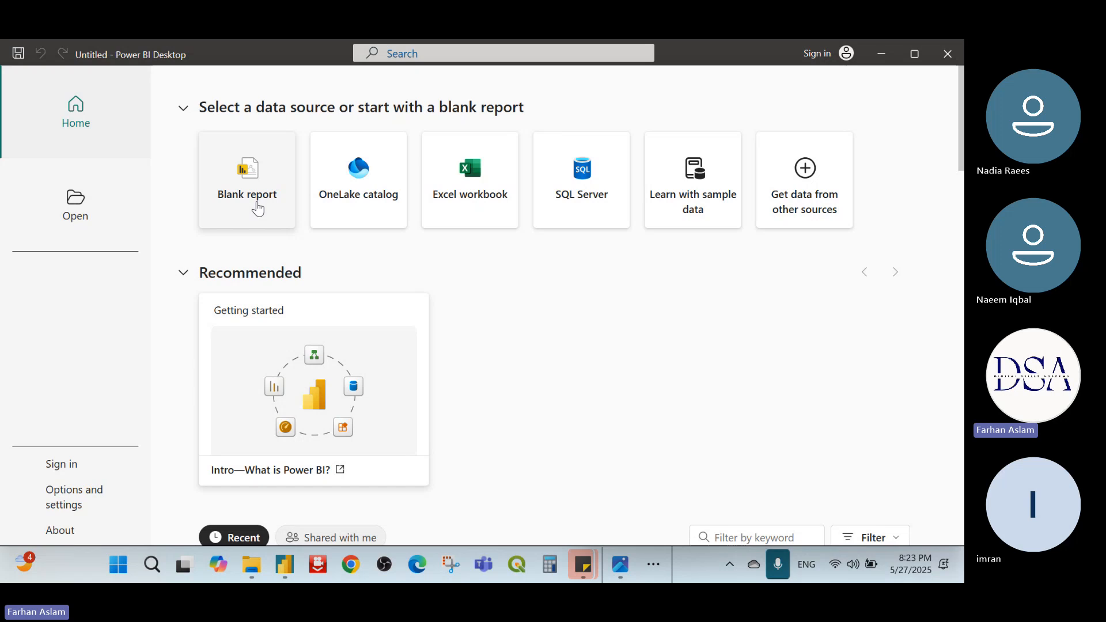
pyautogui.click(257, 209)
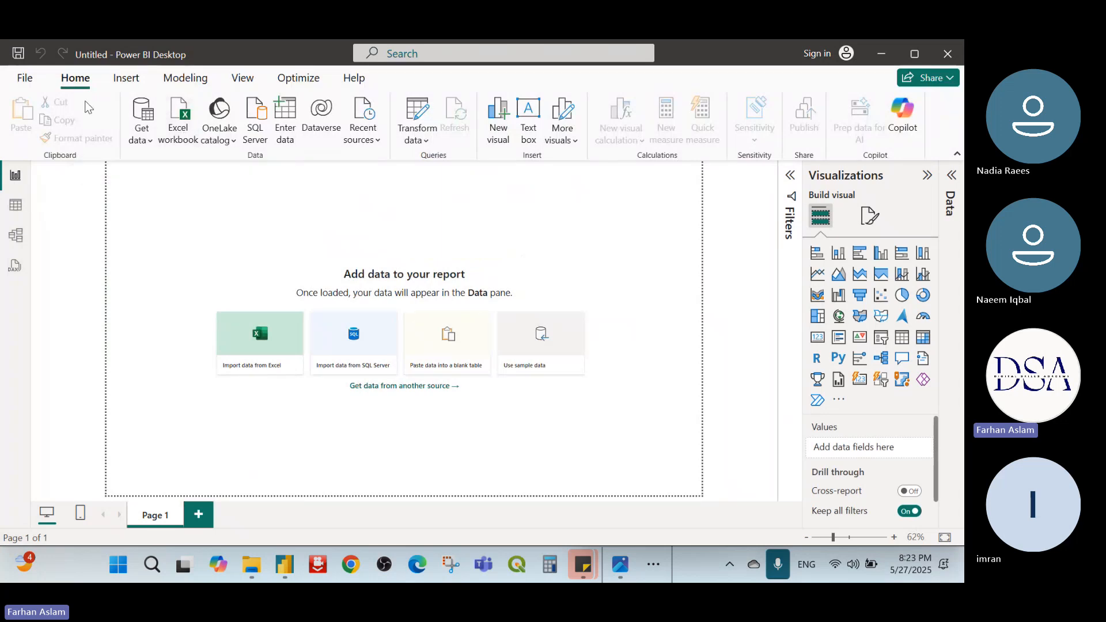
pyautogui.click(182, 122)
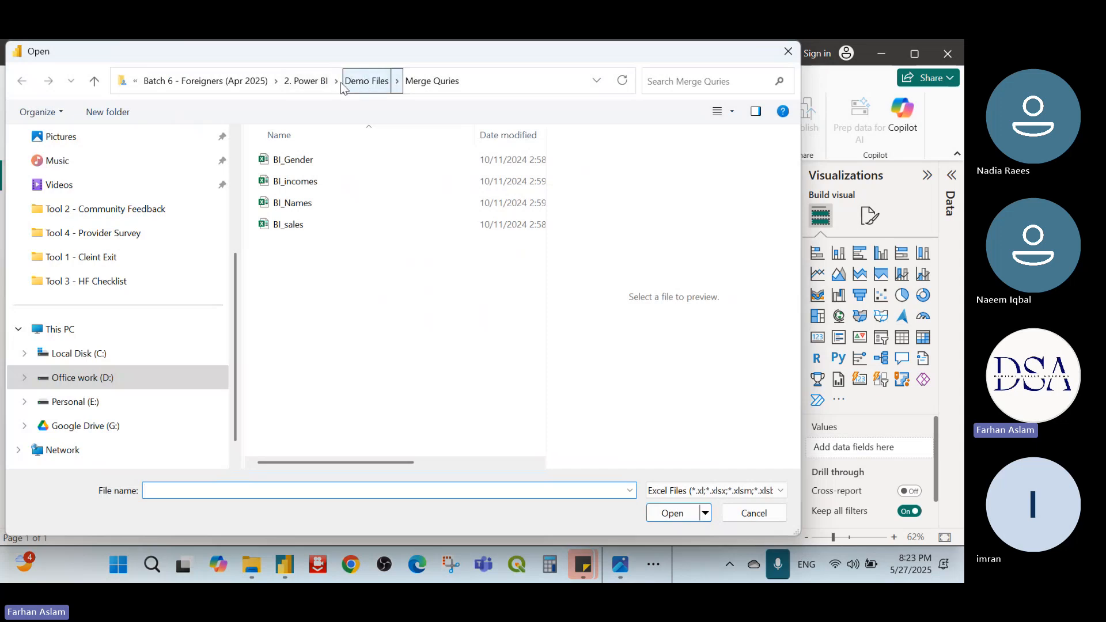
pyautogui.click(365, 84)
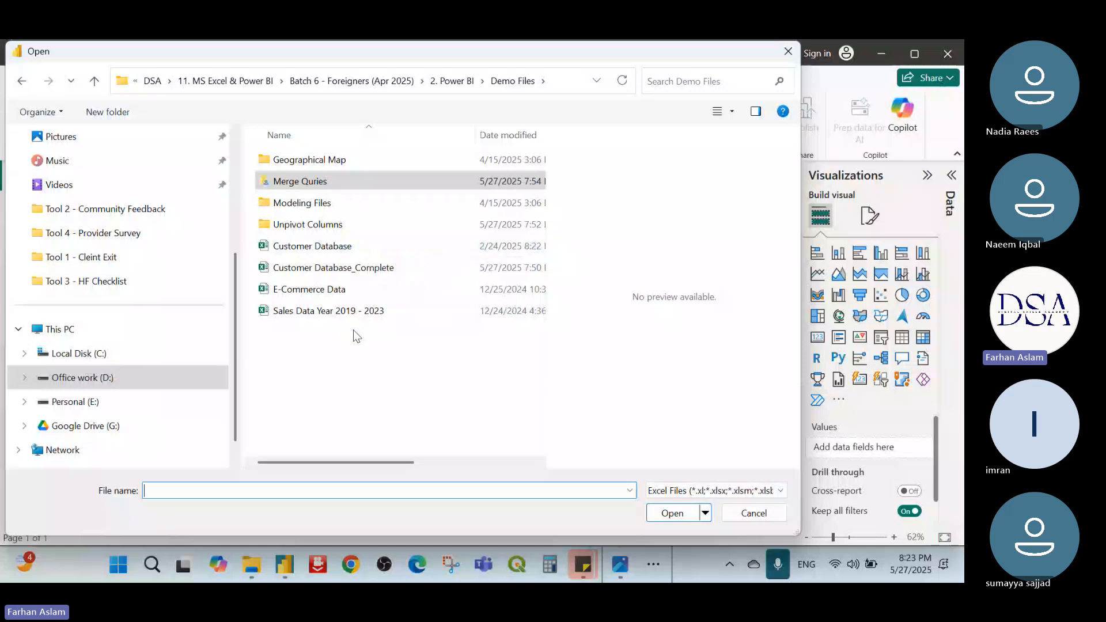
pyautogui.click(331, 267)
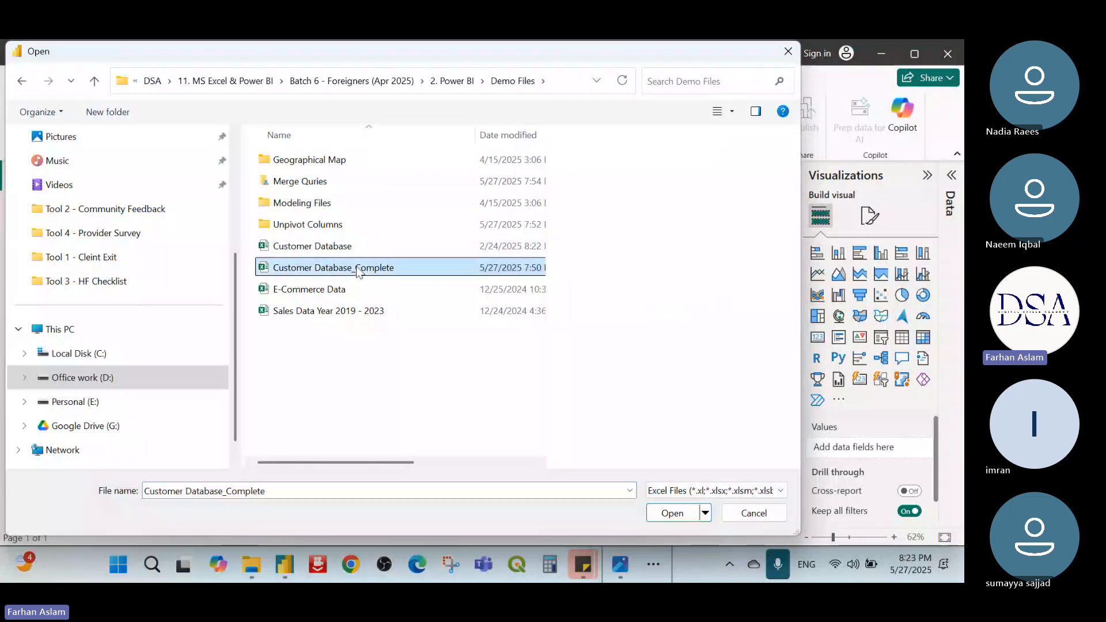
pyautogui.click(333, 247)
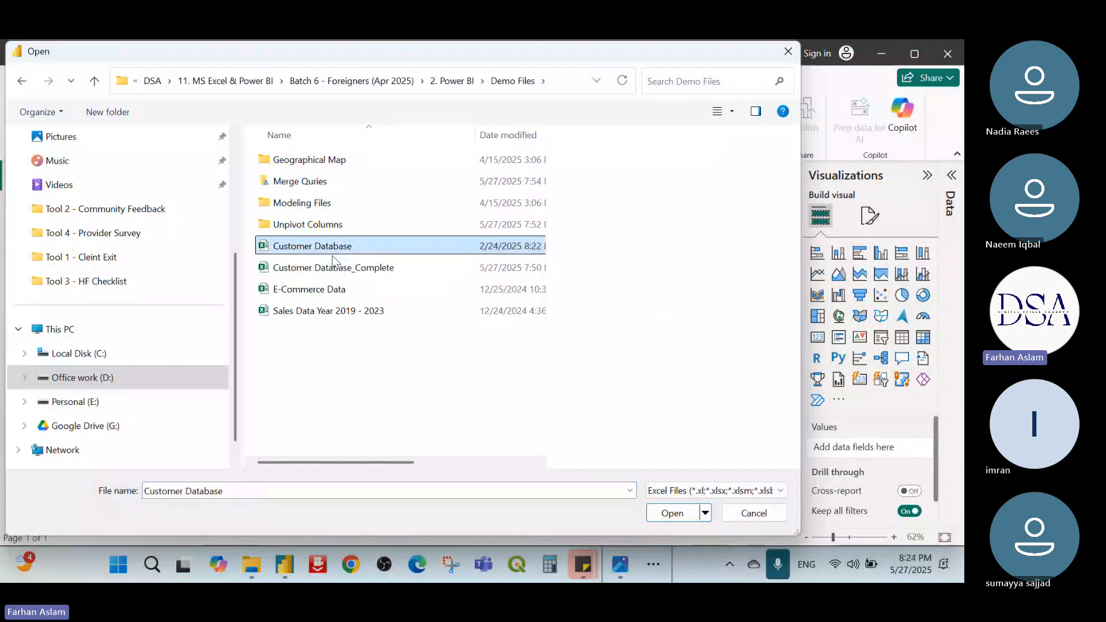
pyautogui.click(334, 268)
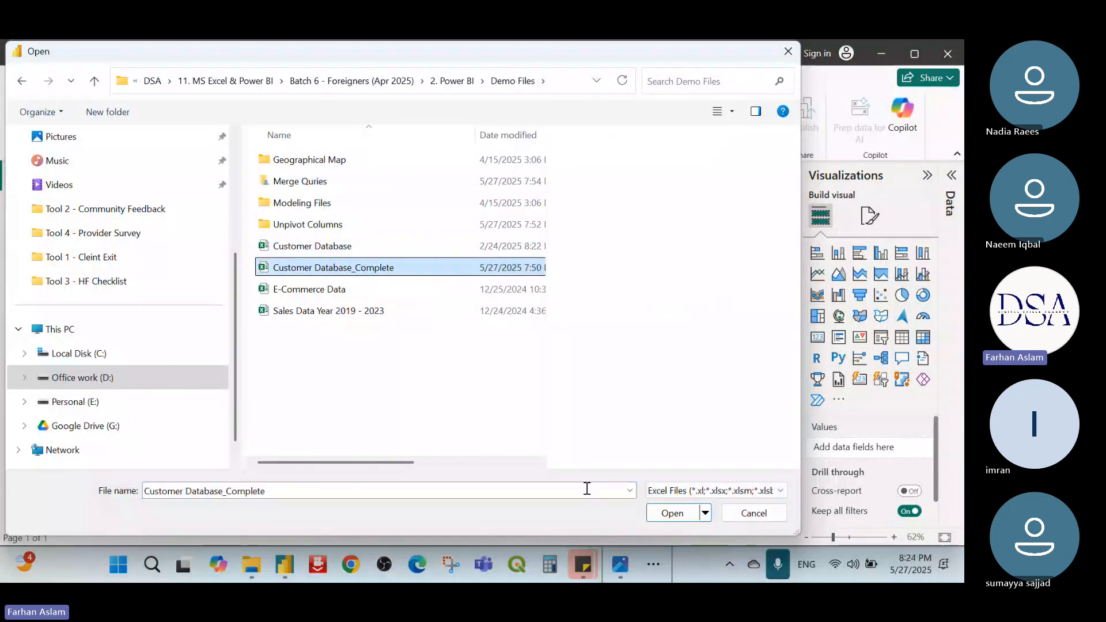
pyautogui.click(681, 520)
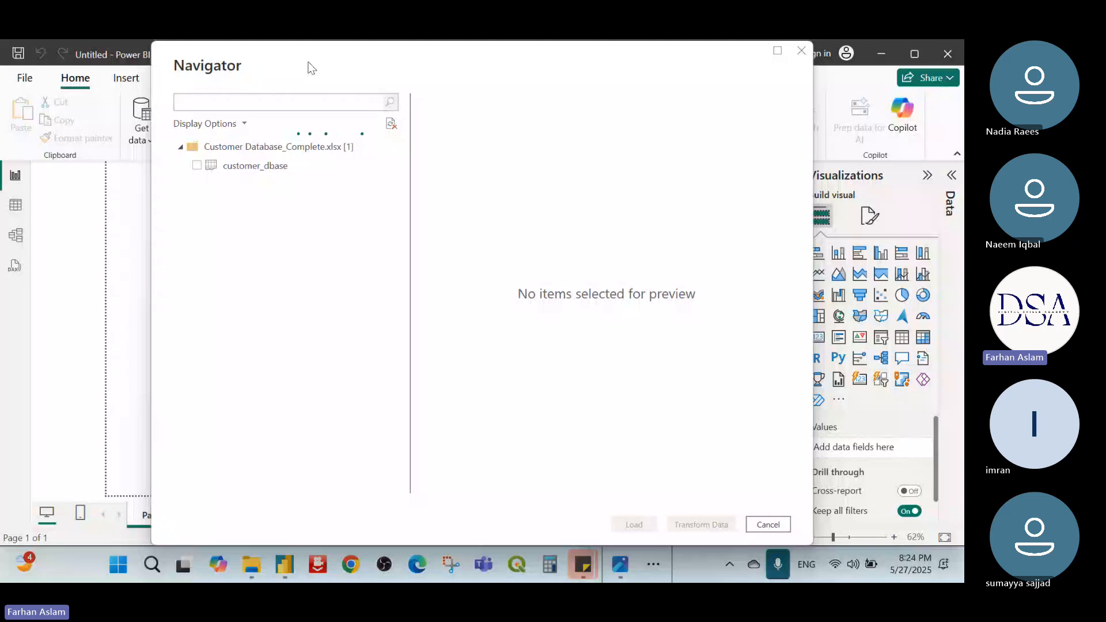
# - Select the customer_dbase sheet of the workbook and open it for transformation in the Power Query Editor
pyautogui.moveTo(308, 63); pyautogui.dragTo(305, 64)
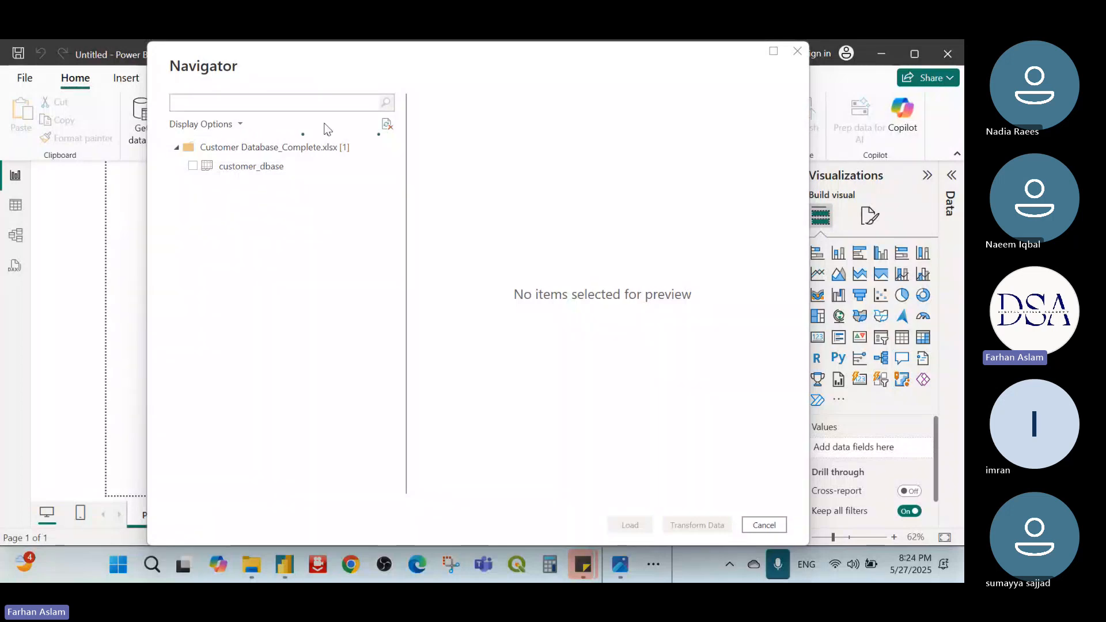
pyautogui.moveTo(306, 72); pyautogui.dragTo(297, 72)
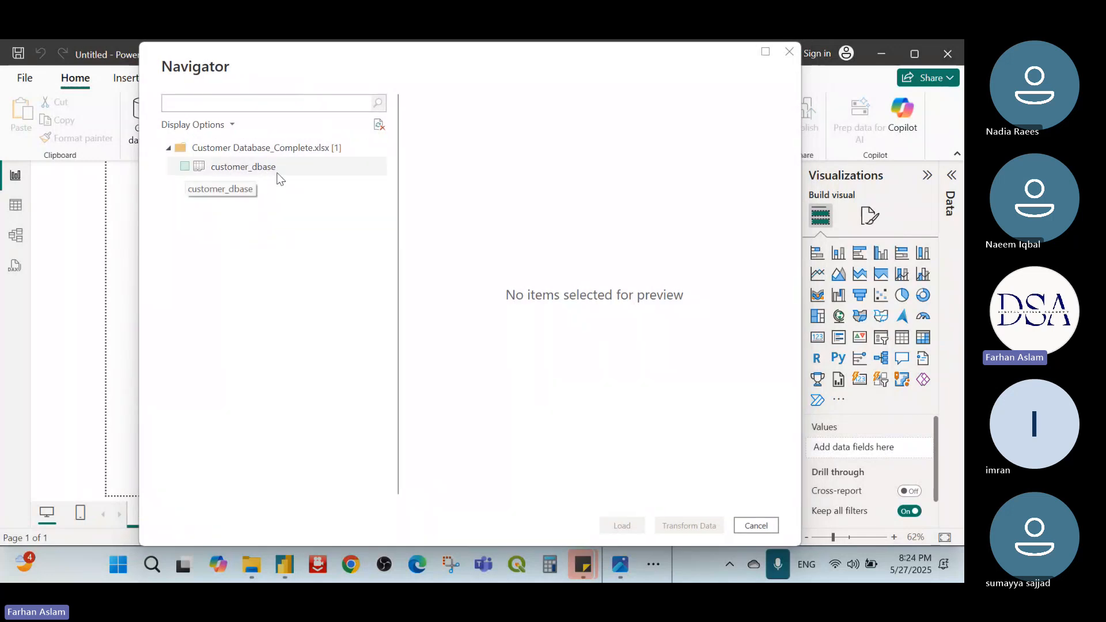
pyautogui.click(184, 167)
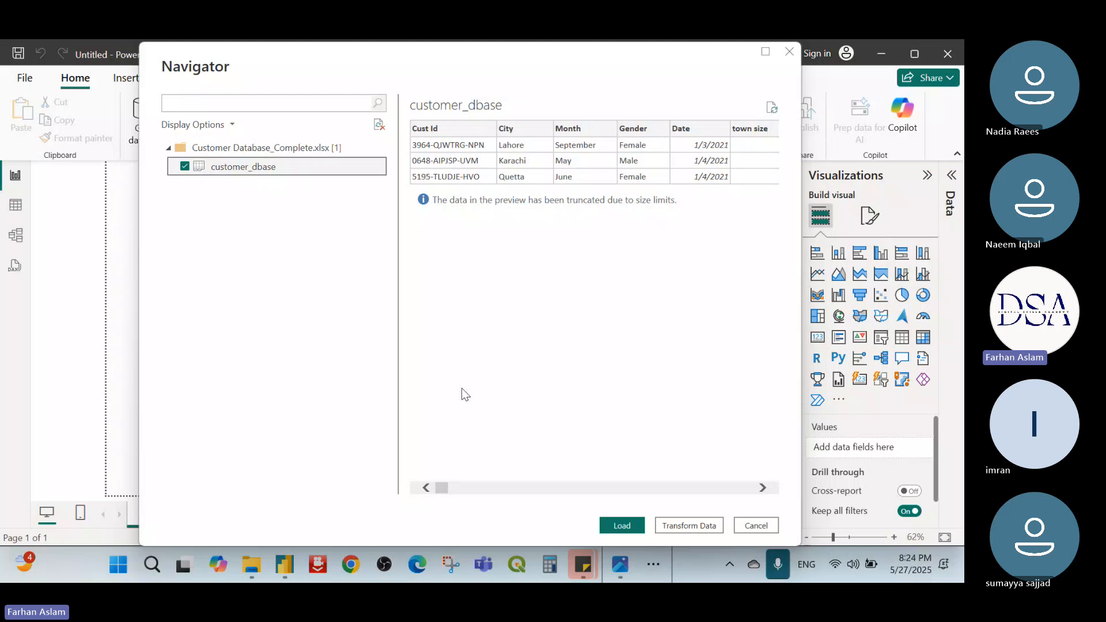
pyautogui.moveTo(442, 488)
pyautogui.mouseDown()
pyautogui.moveTo(580, 500)
pyautogui.moveTo(440, 489)
pyautogui.mouseUp()
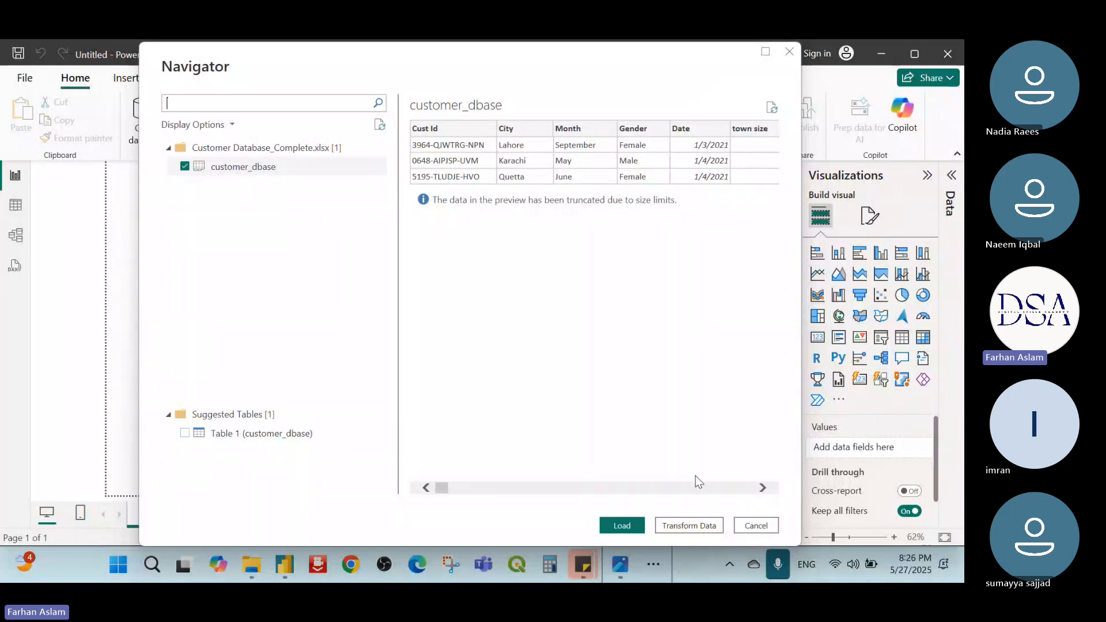
pyautogui.click(702, 531)
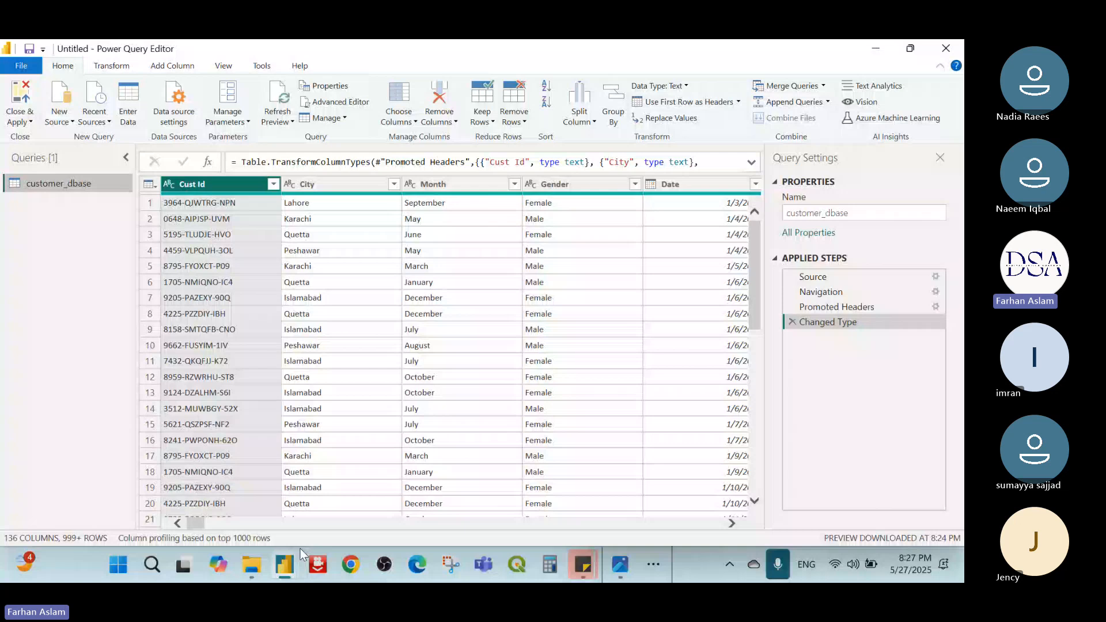
pyautogui.click(285, 563)
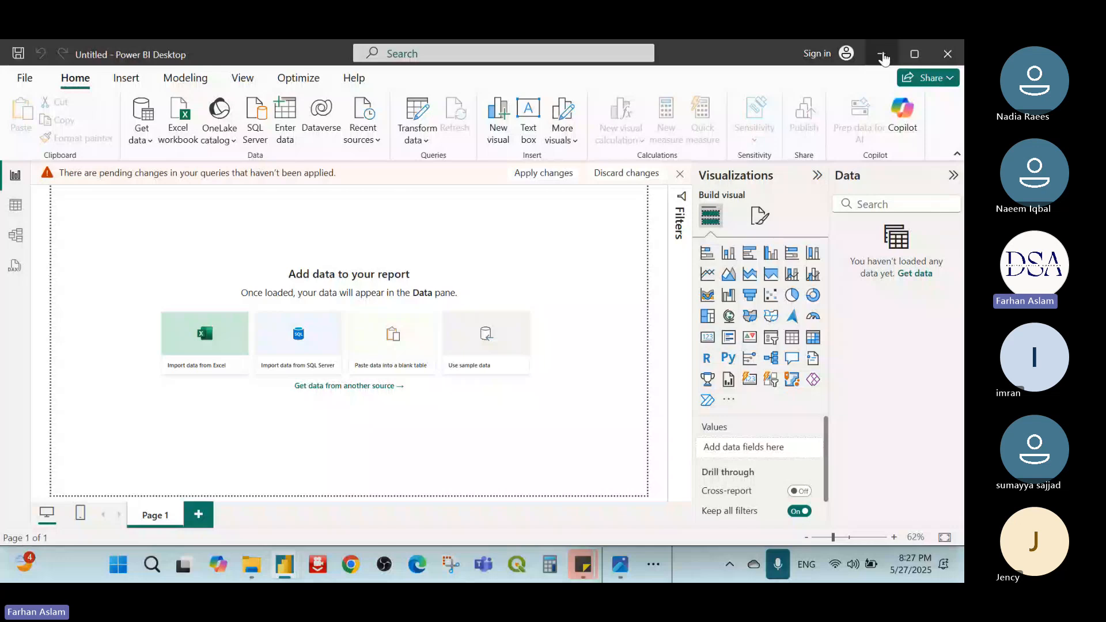
pyautogui.click(882, 56)
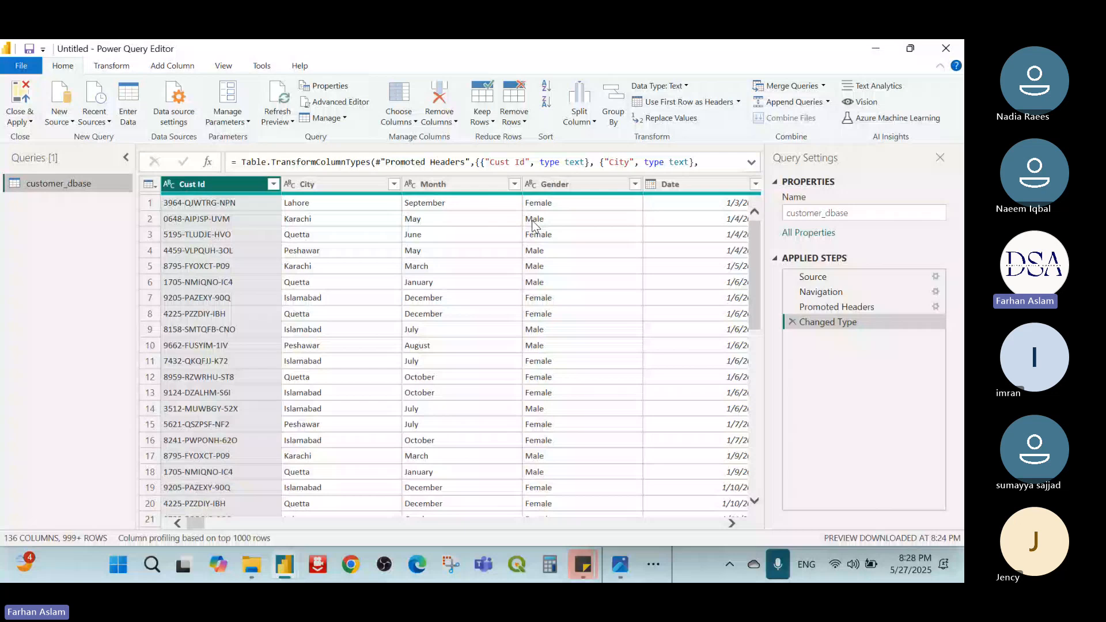
# - Try to remove the ed and edcat columns from the customer_dbase query
pyautogui.hscroll(10, 461, 216)
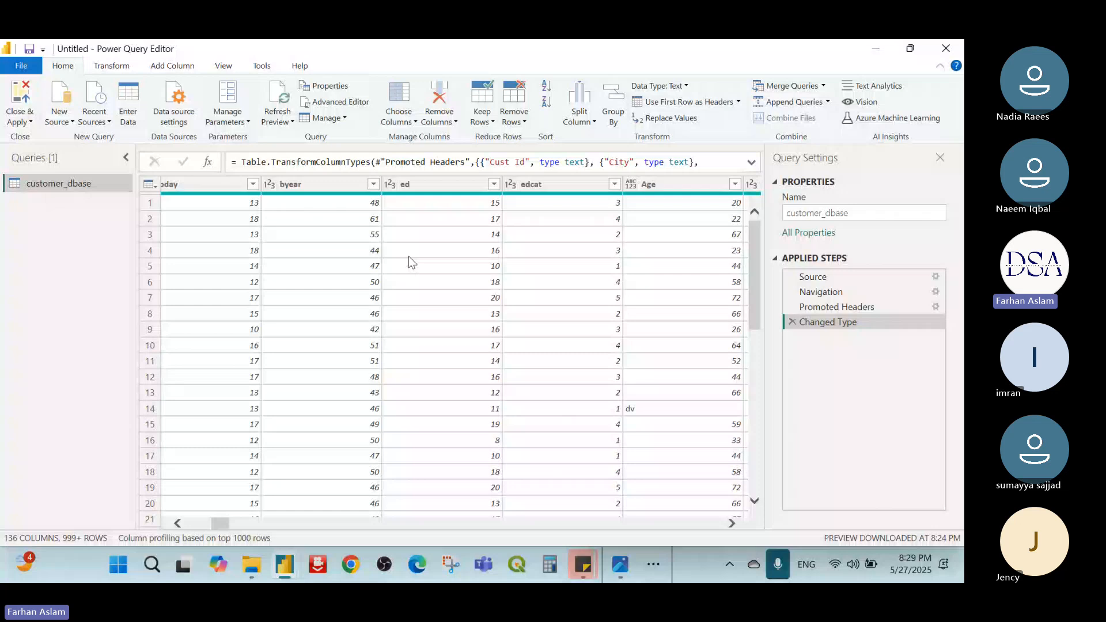
pyautogui.click(415, 122)
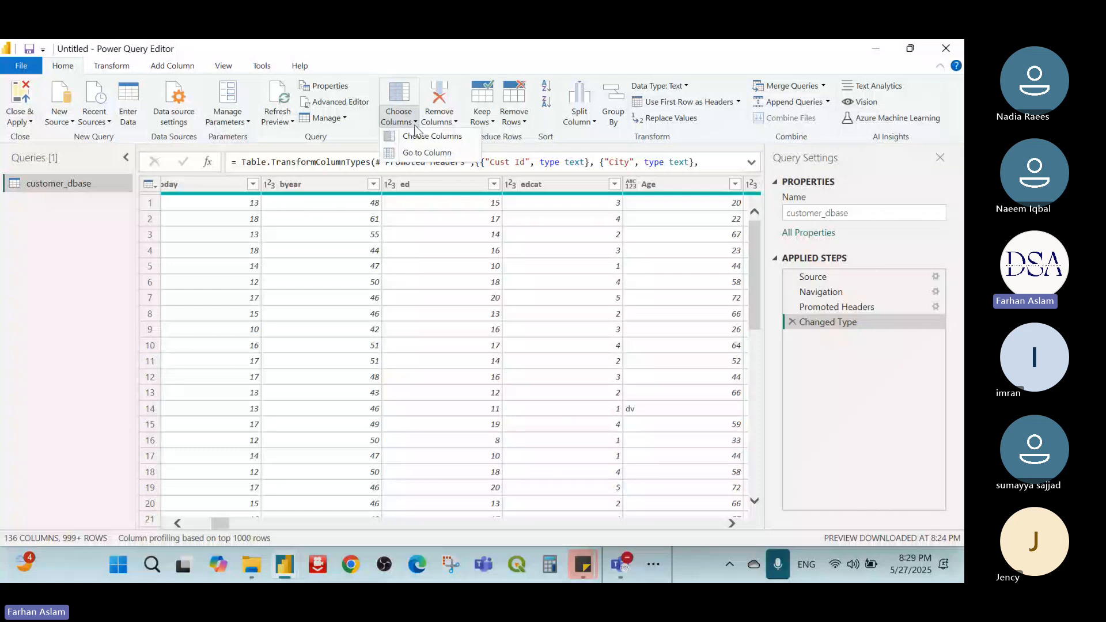
pyautogui.click(484, 184)
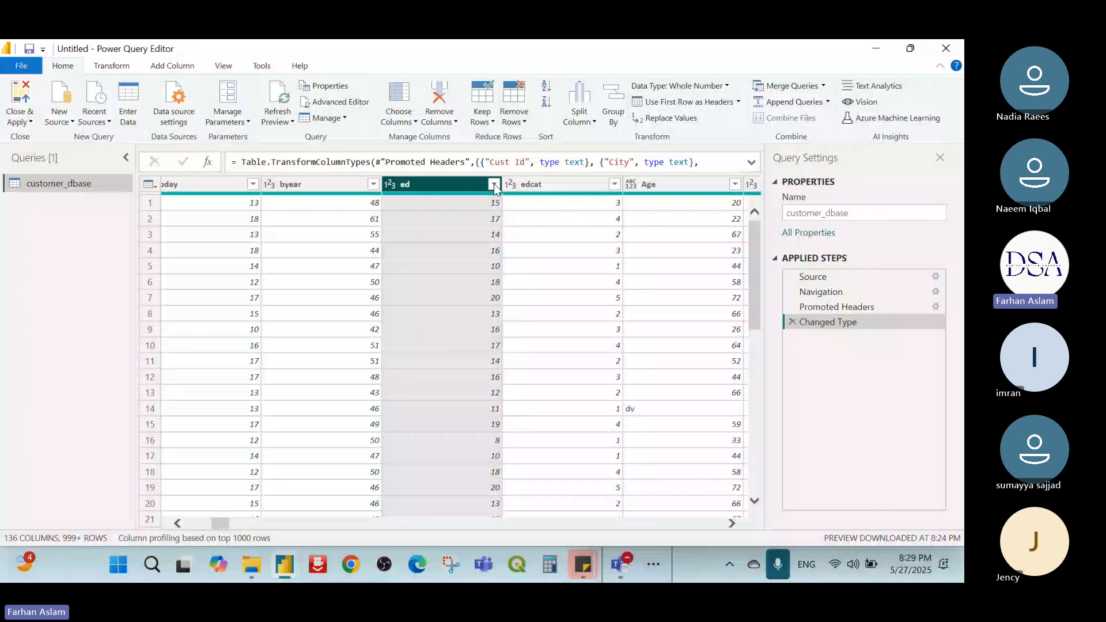
pyautogui.keyDown('ctrl'); pyautogui.click(553, 184); pyautogui.keyUp('ctrl')
pyautogui.click(439, 102)
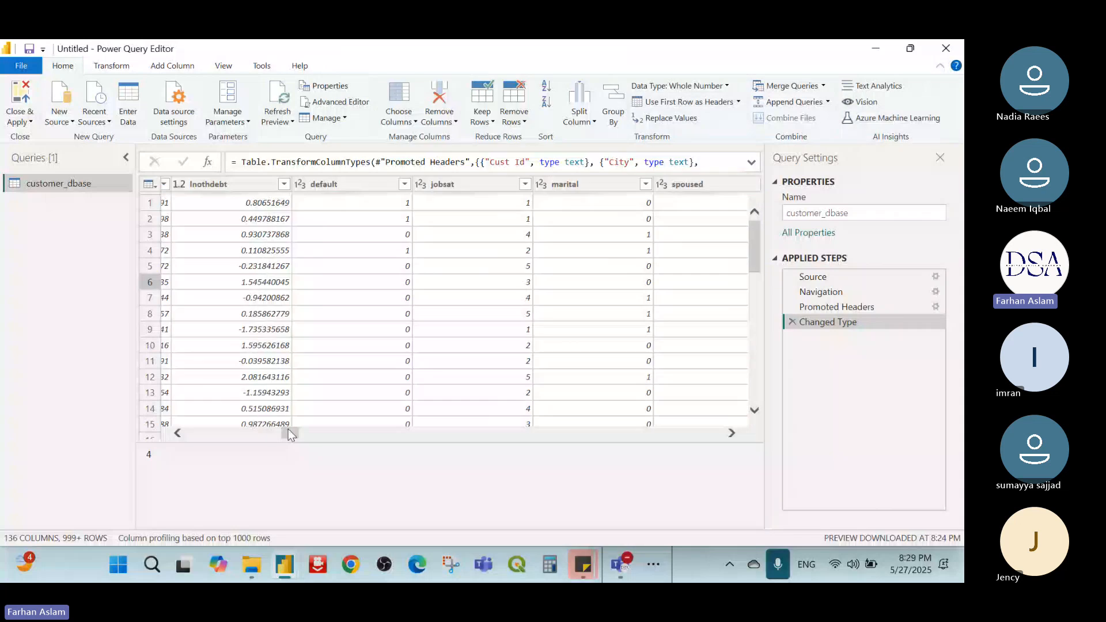
# - Move the addresscat column so that it sits between the cars and carown columns
pyautogui.moveTo(288, 429); pyautogui.dragTo(362, 435)
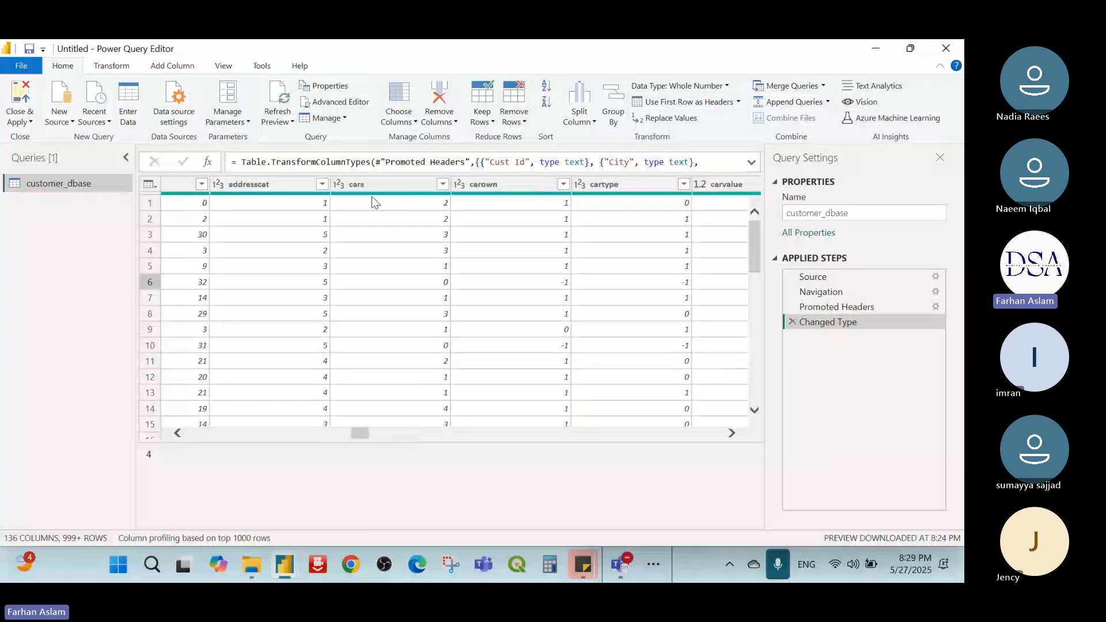
pyautogui.click(375, 186)
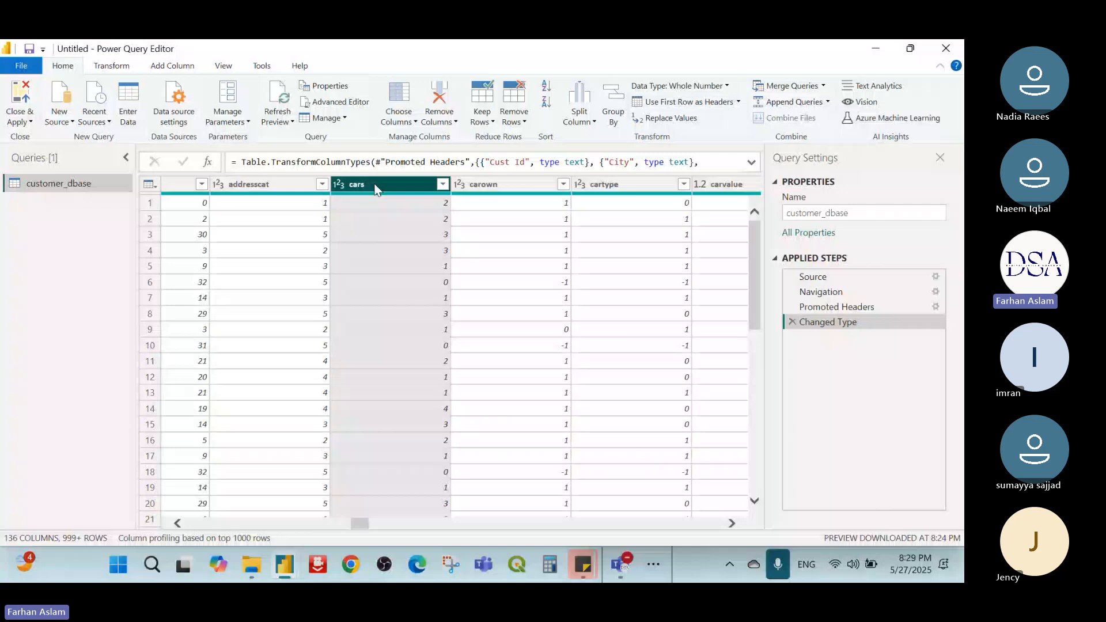
pyautogui.keyDown('shift'); pyautogui.click(662, 184); pyautogui.keyUp('shift')
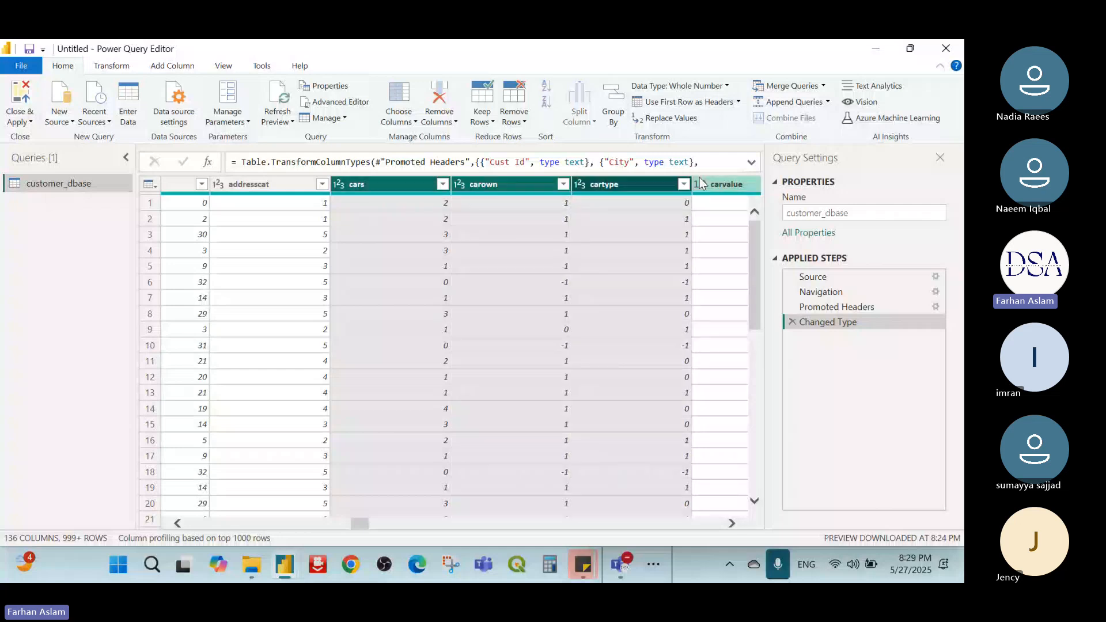
pyautogui.moveTo(254, 184); pyautogui.dragTo(341, 190)
# - Remove the addresscat, carown, cartype and carvalue columns, and undo this by deleting its applied step
pyautogui.keyDown('shift'); pyautogui.click(435, 184); pyautogui.keyUp('shift')
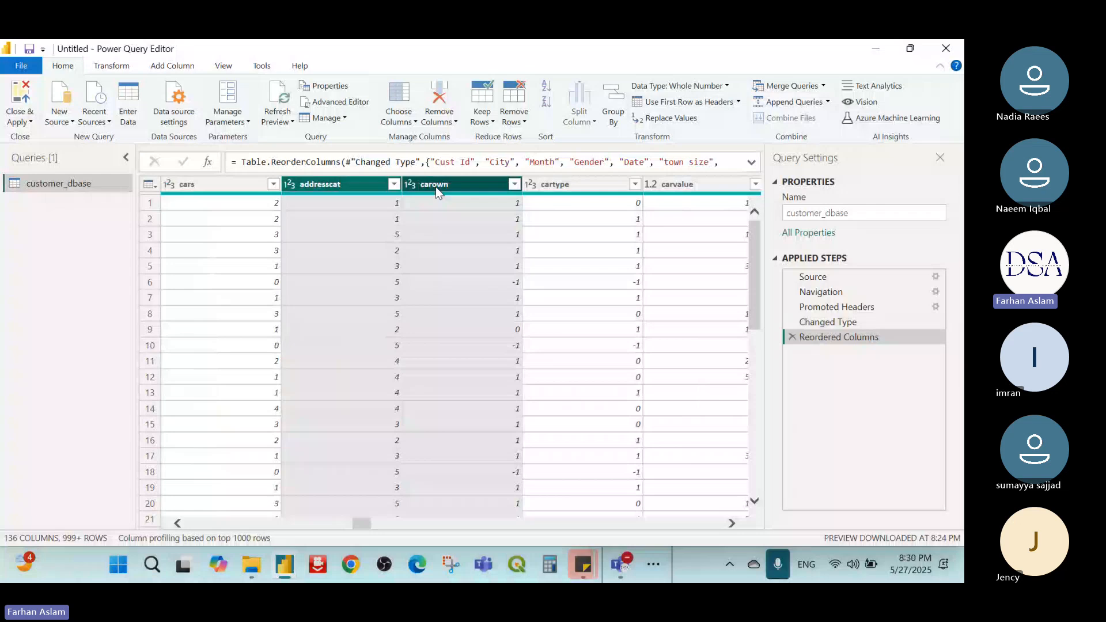
pyautogui.keyDown('shift'); pyautogui.click(541, 187); pyautogui.keyUp('shift')
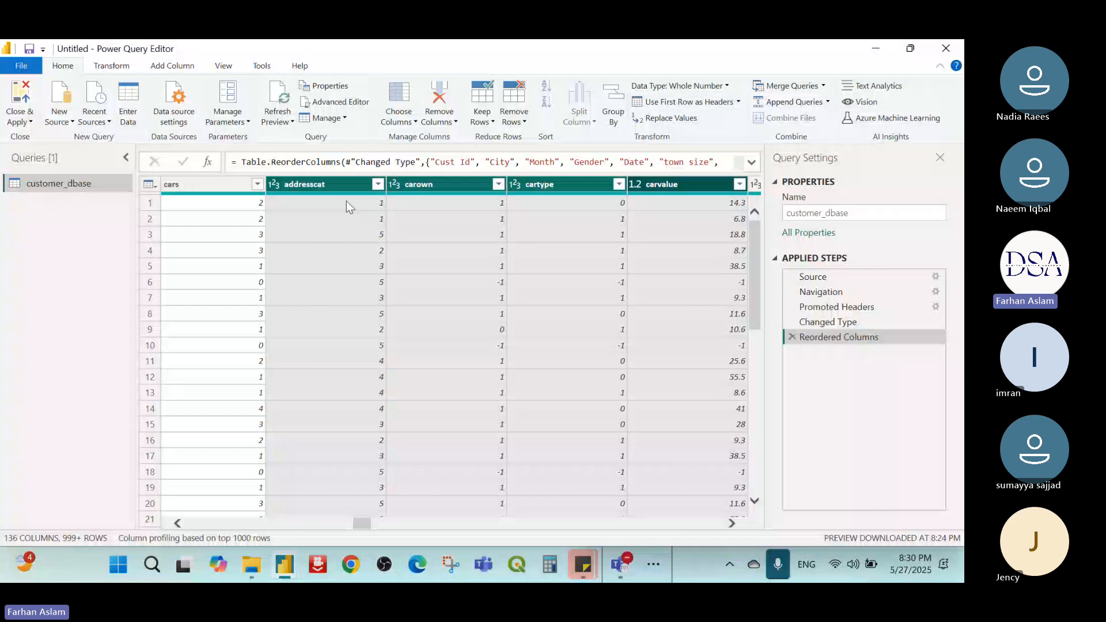
pyautogui.click(439, 118)
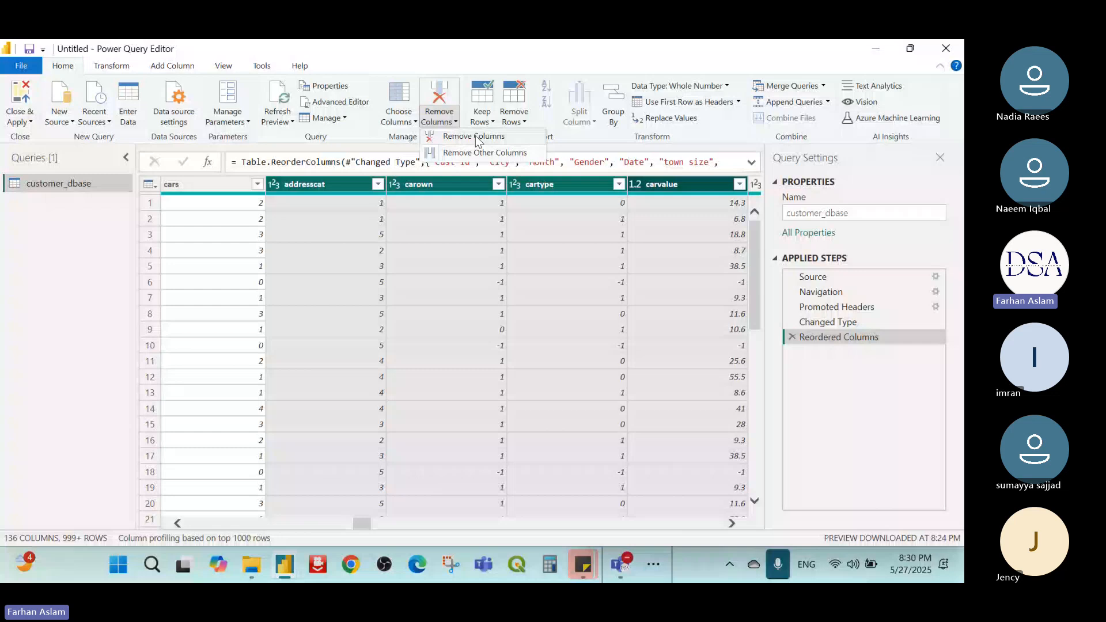
pyautogui.click(475, 135)
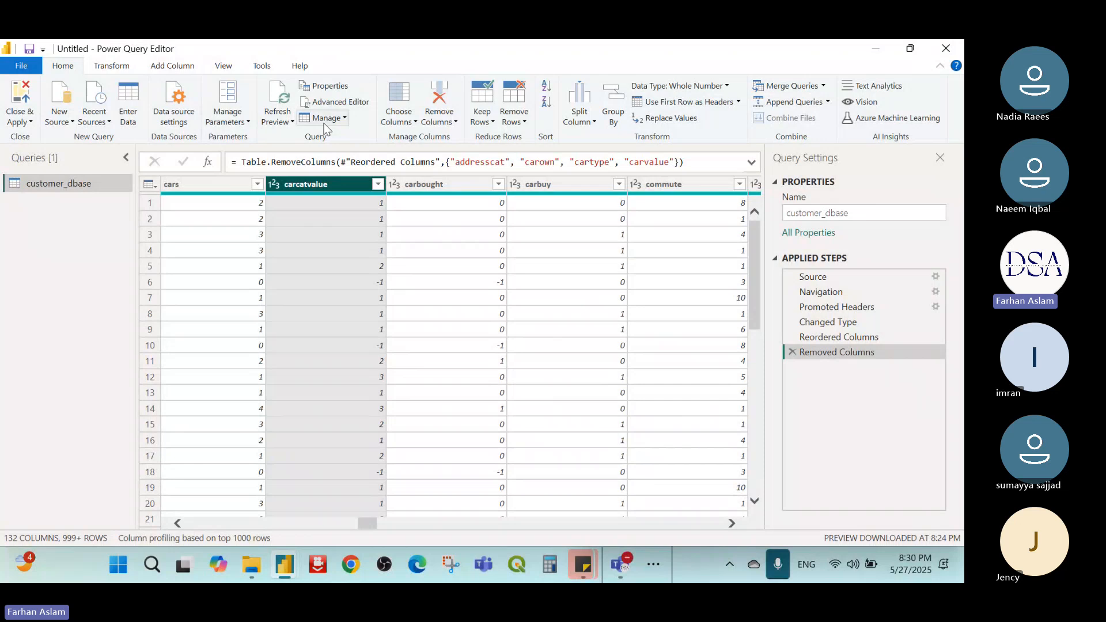
pyautogui.click(793, 351)
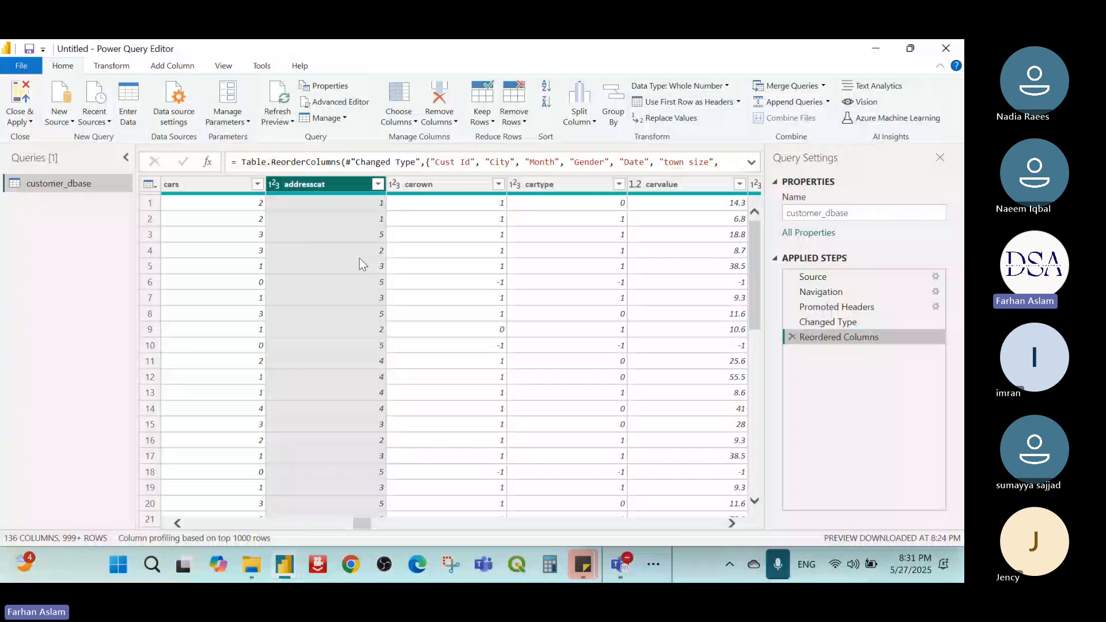
# - Remove the top 100 rows from the customer_dbase query
pyautogui.click(513, 112)
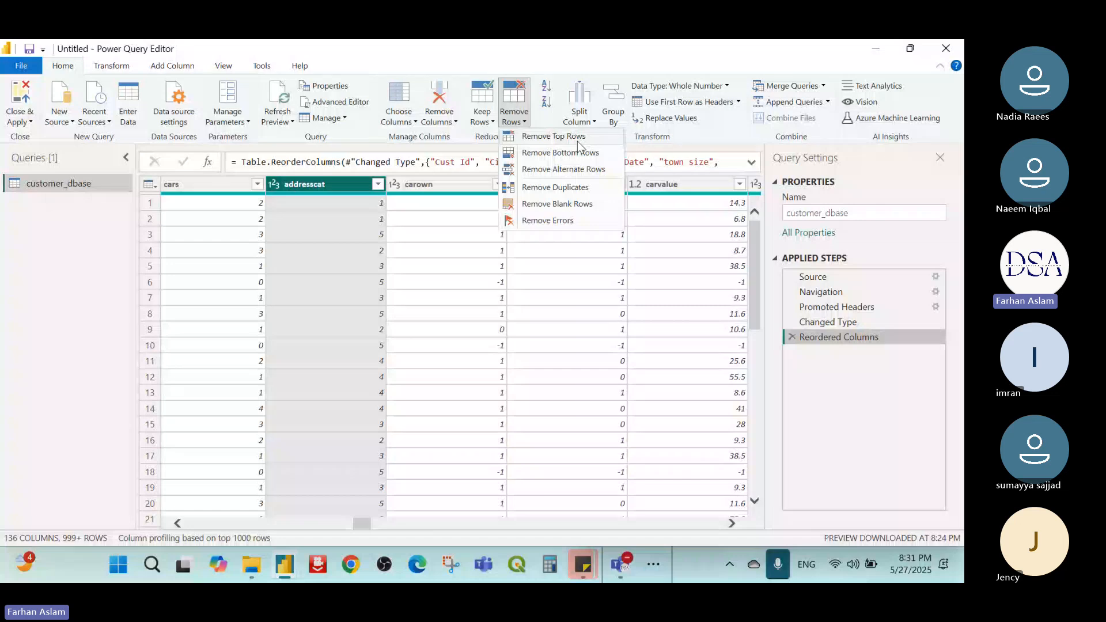
pyautogui.click(576, 137)
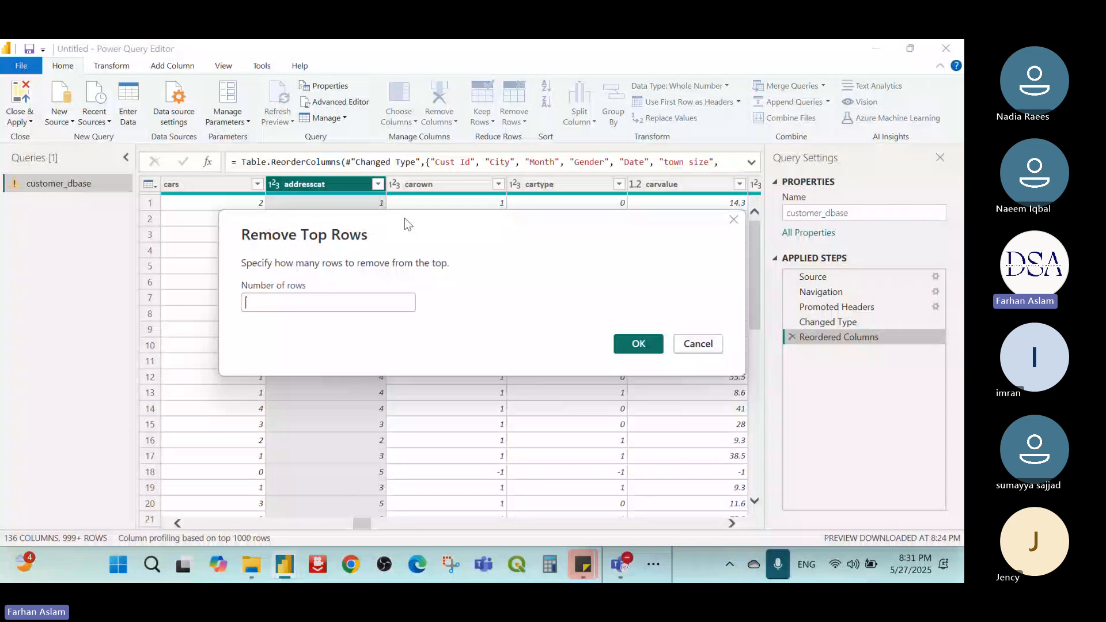
pyautogui.click(326, 298)
pyautogui.write('100')
pyautogui.click(638, 343)
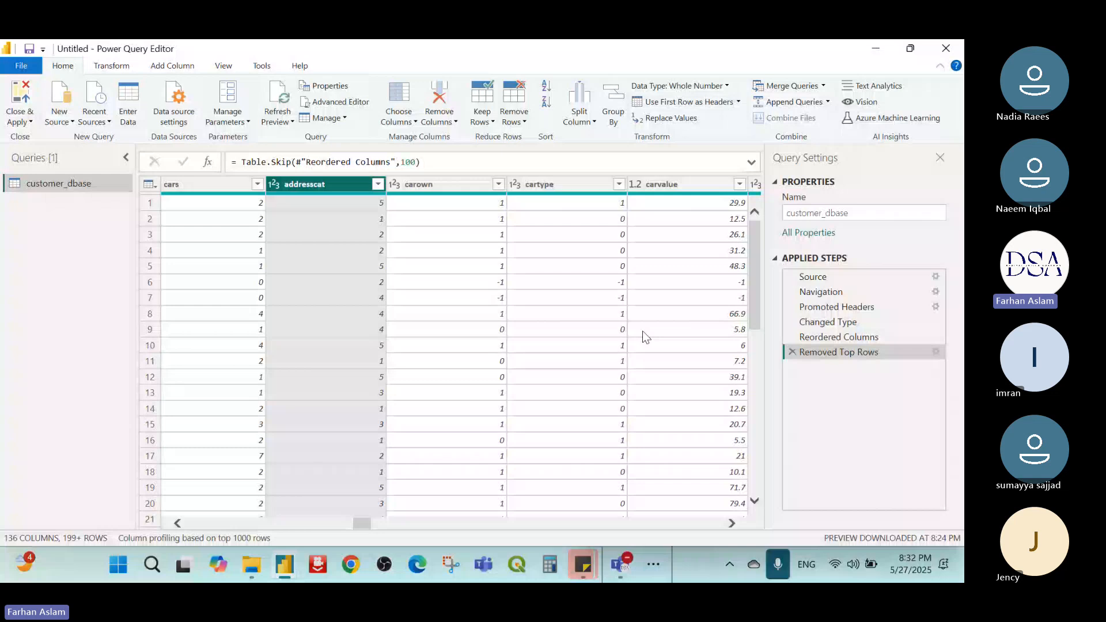
# - Remove the rows with duplicate values in the Cust Id column
pyautogui.moveTo(361, 523); pyautogui.dragTo(130, 525)
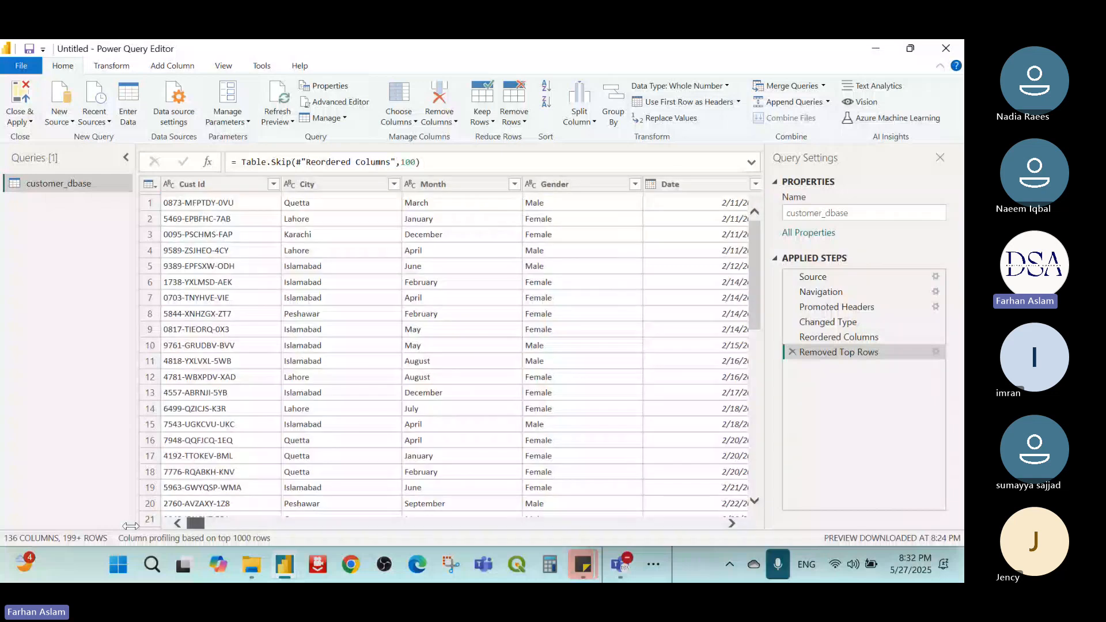
pyautogui.click(273, 183)
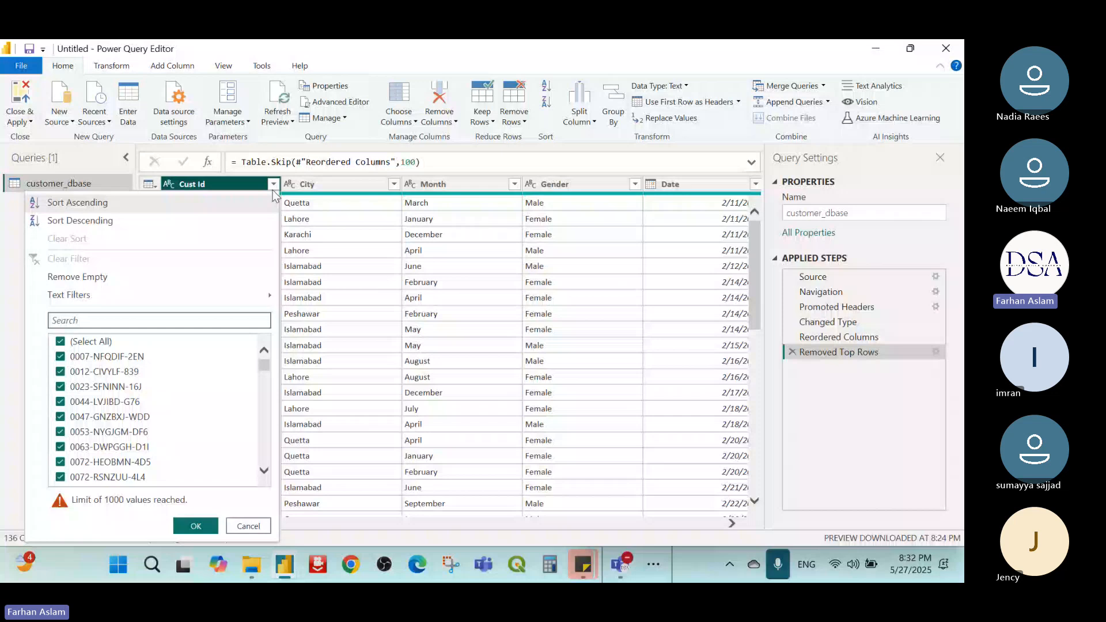
pyautogui.click(516, 124)
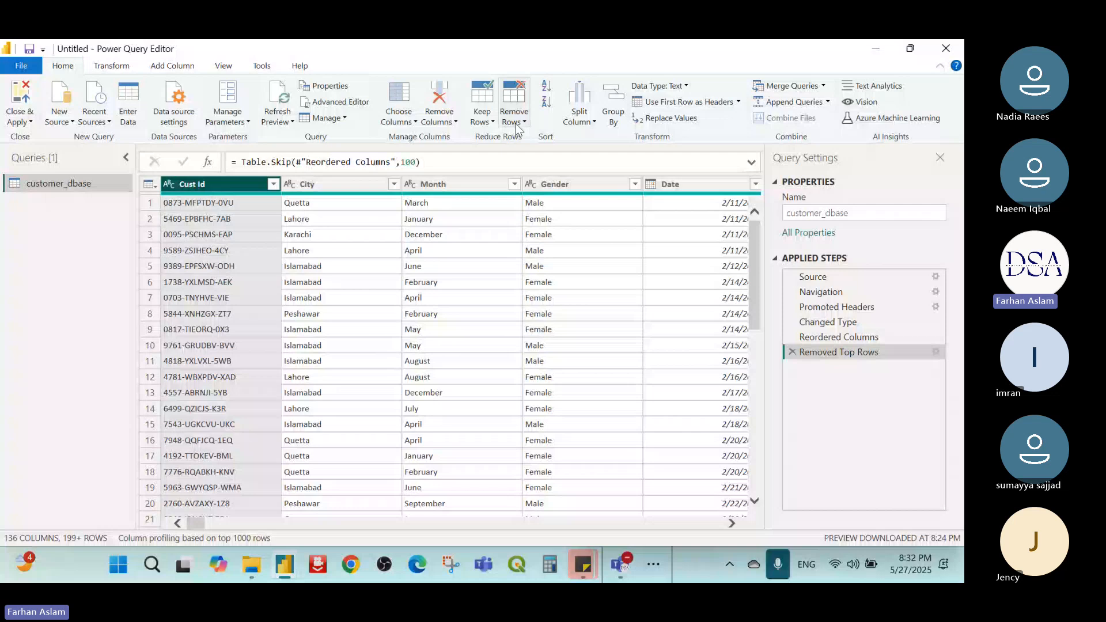
pyautogui.click(517, 122)
pyautogui.click(588, 189)
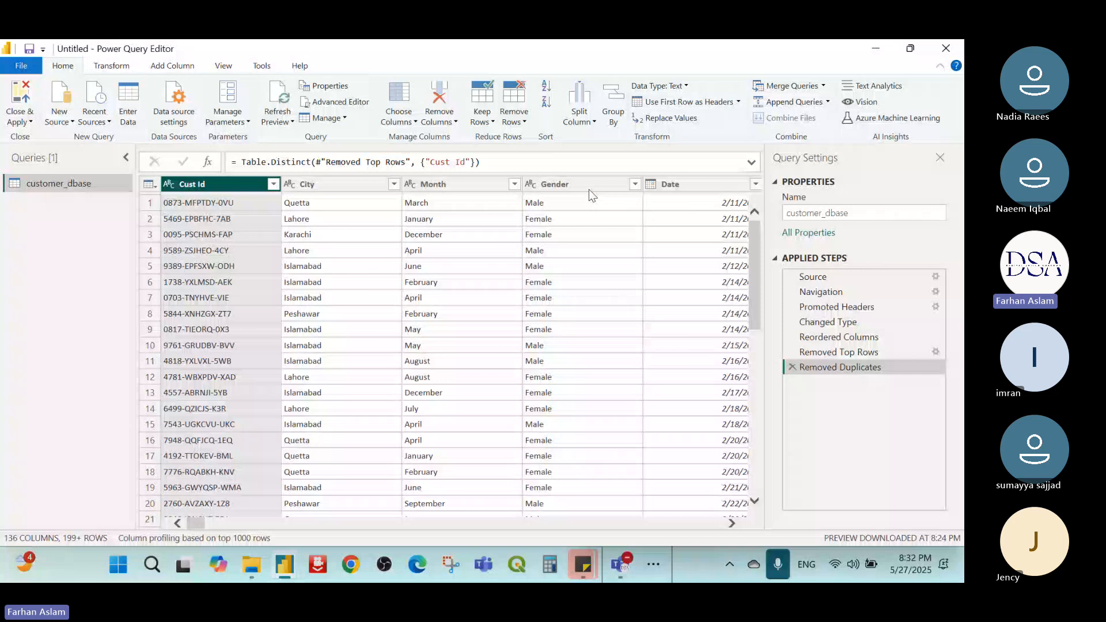
# - Keep only a range of 400 rows in the customer_dbase query, starting at row 200
pyautogui.click(482, 115)
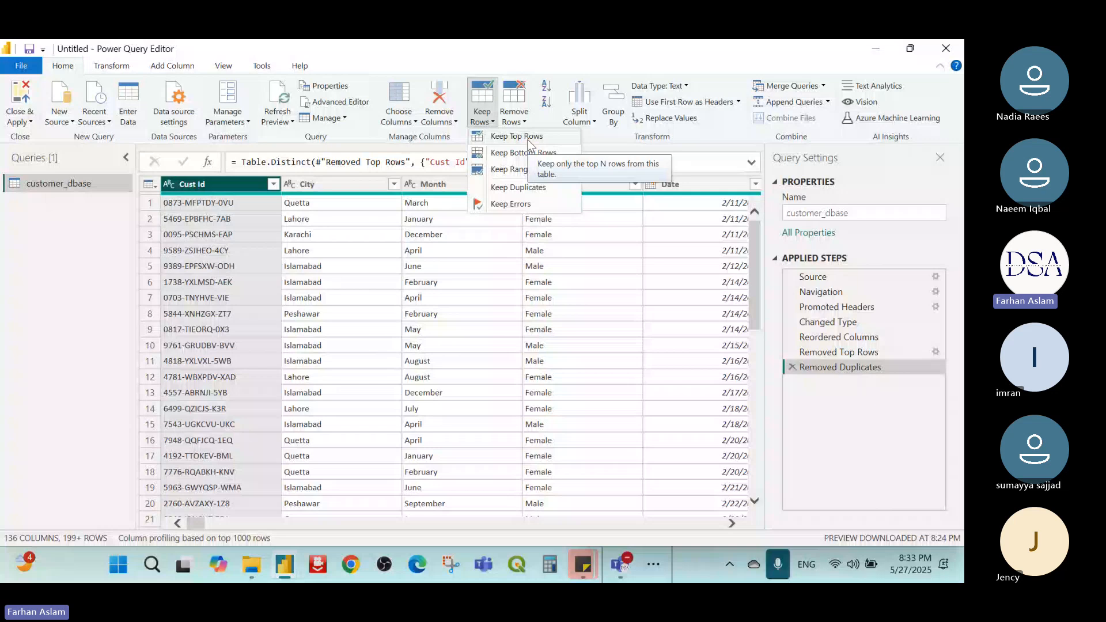
pyautogui.click(530, 171)
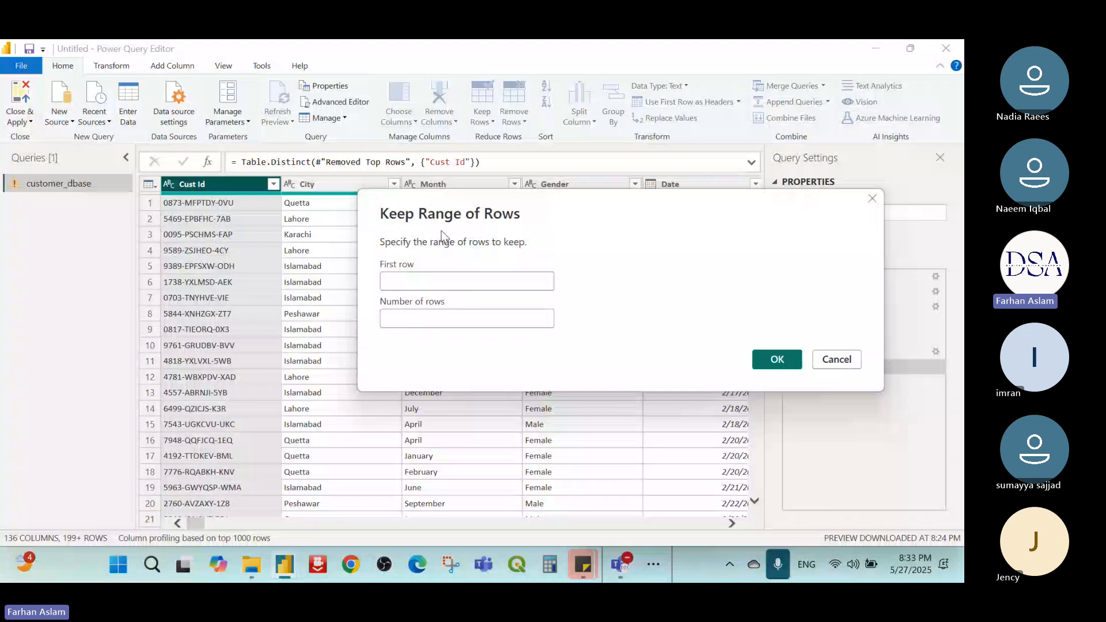
pyautogui.click(434, 283)
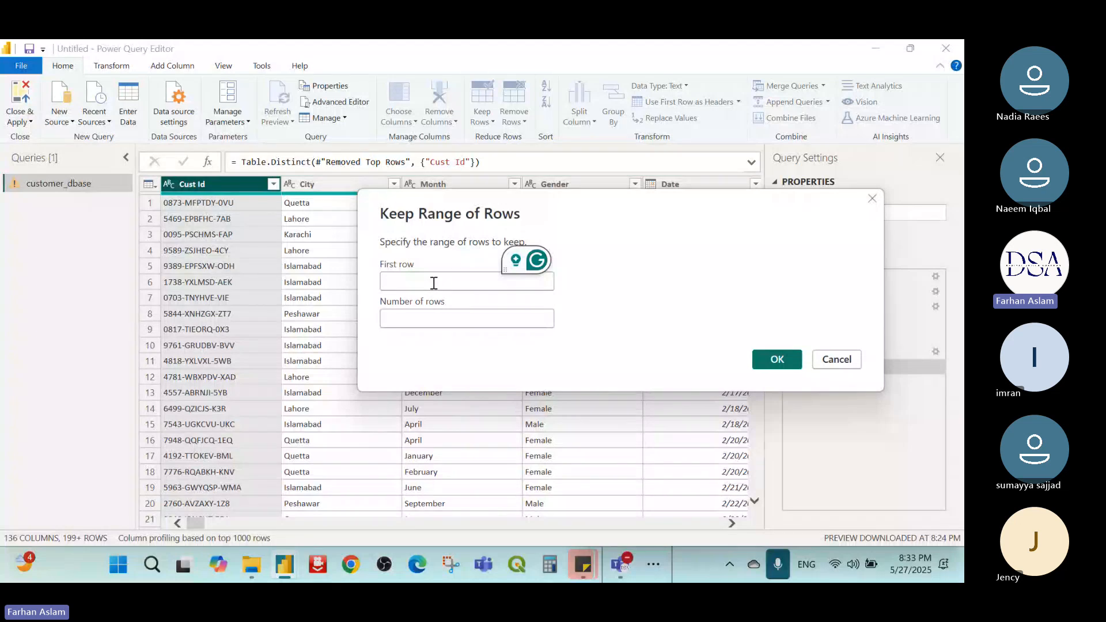
pyautogui.write('200')
pyautogui.click(418, 319)
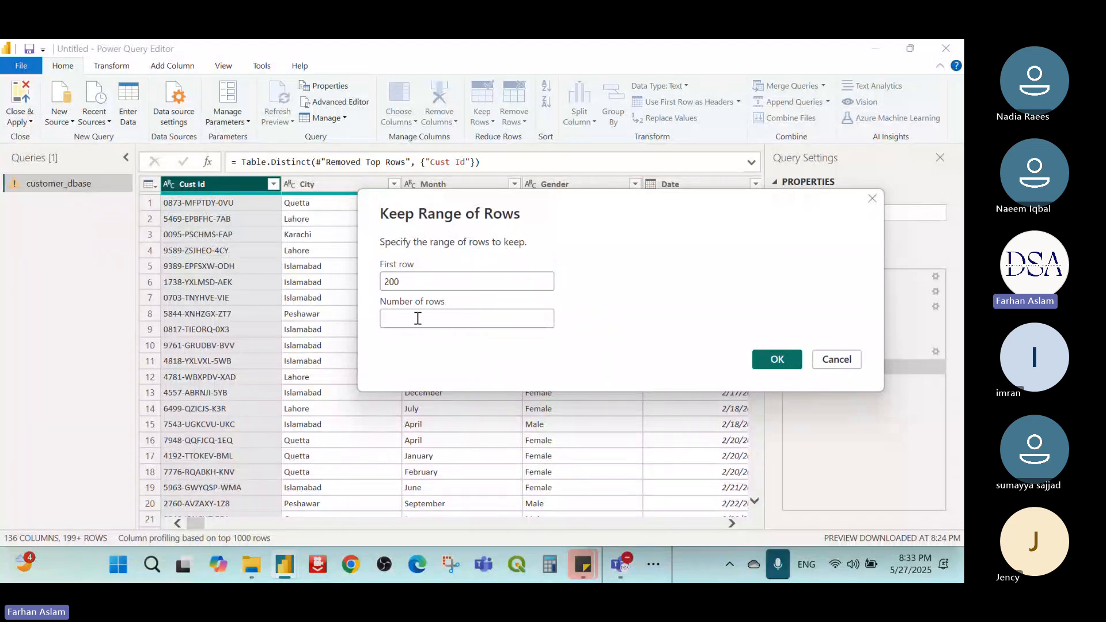
pyautogui.click(418, 319)
pyautogui.write('400')
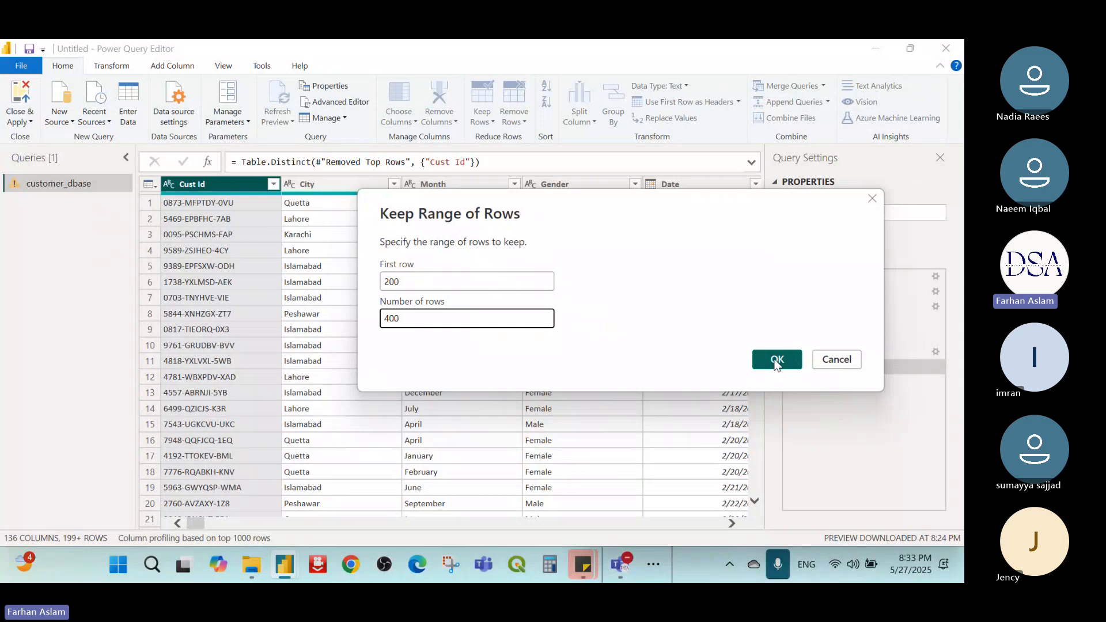
pyautogui.click(776, 360)
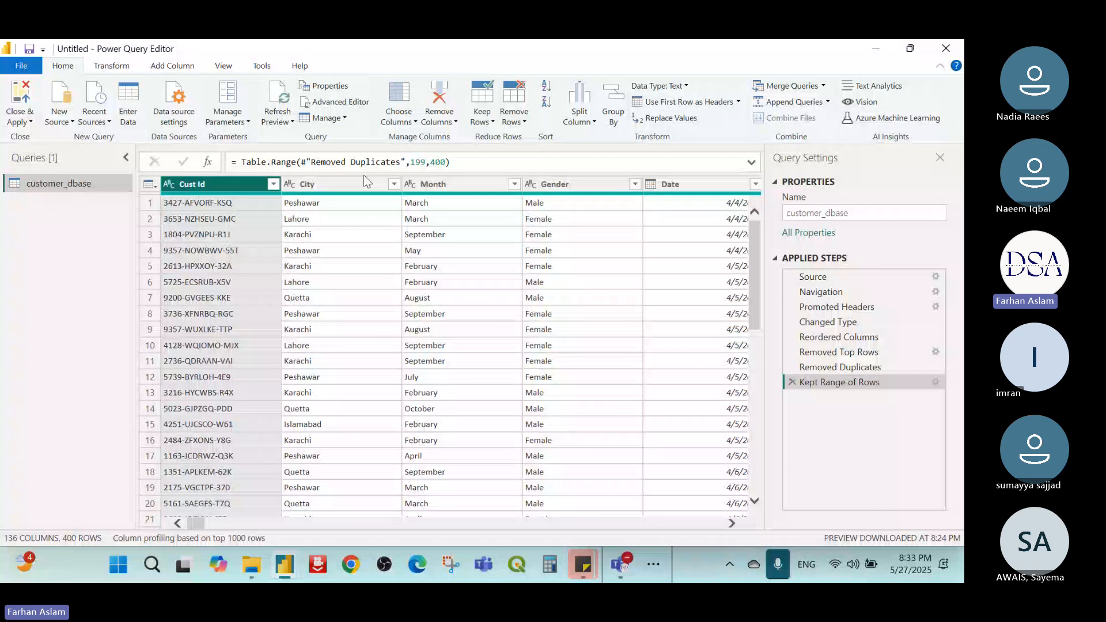
# - Use Go to Column to jump to the card column, and return to the first columns
pyautogui.click(402, 122)
pyautogui.click(450, 160)
pyautogui.moveTo(583, 168); pyautogui.dragTo(581, 284)
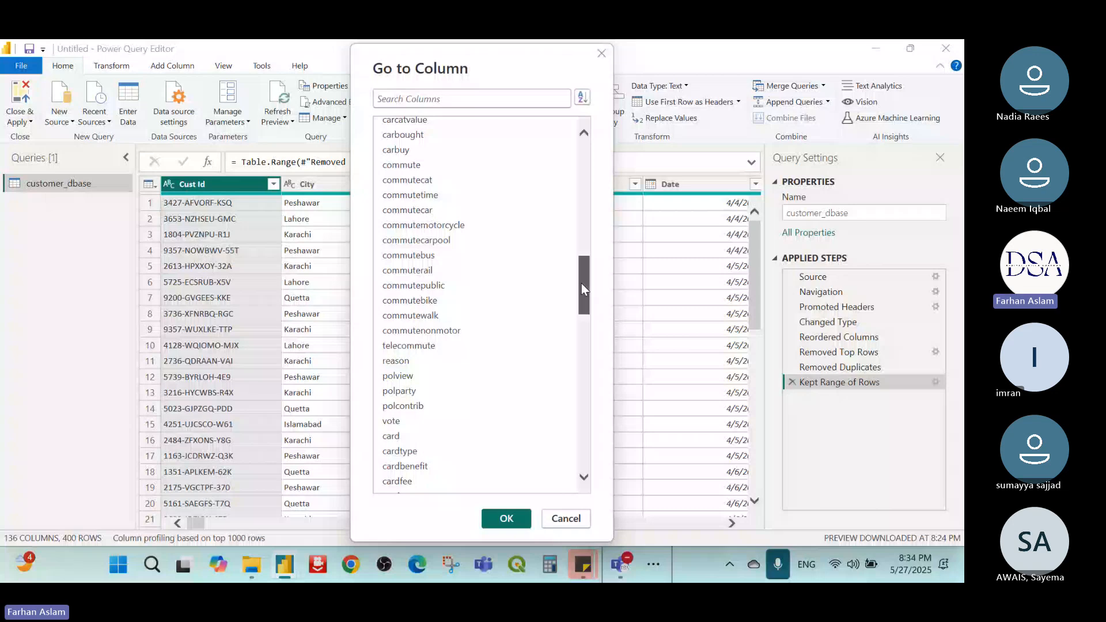
pyautogui.click(507, 436)
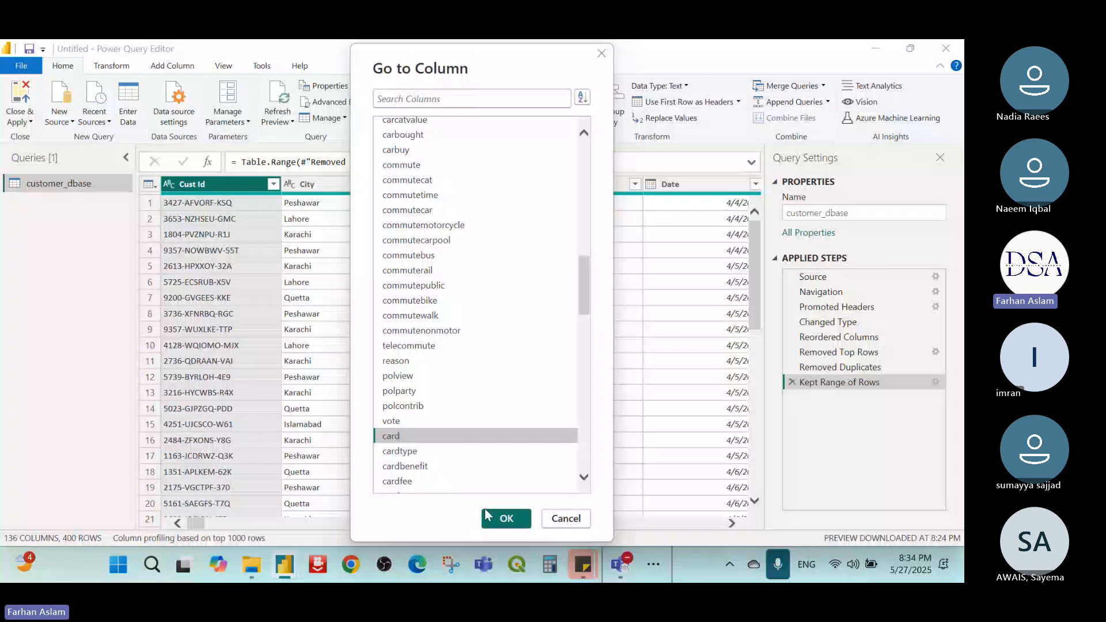
pyautogui.click(488, 516)
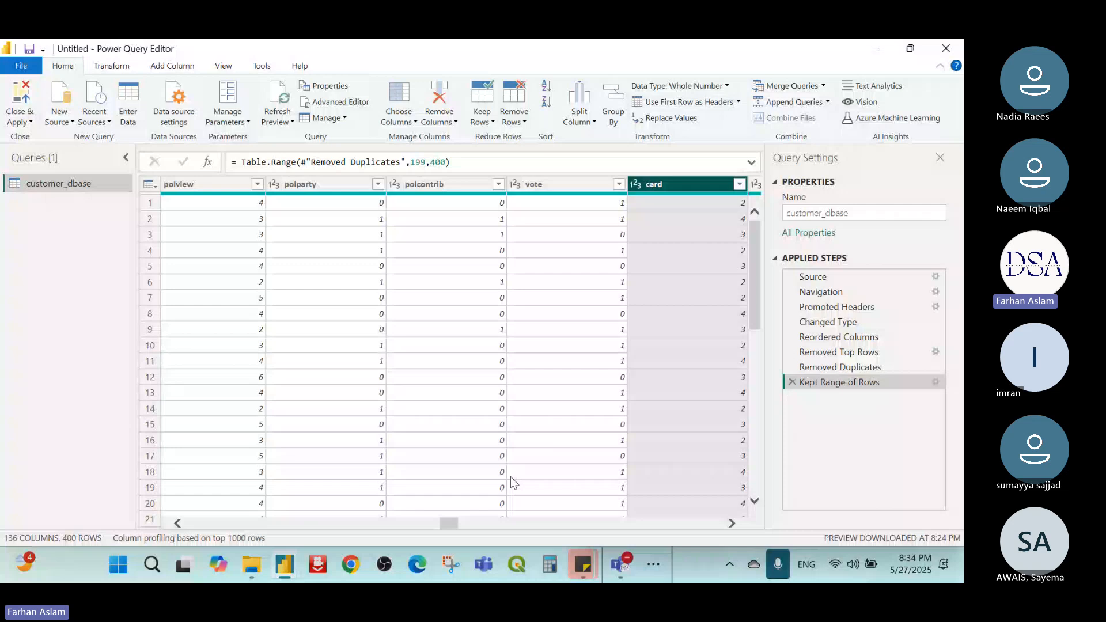
pyautogui.moveTo(449, 523); pyautogui.dragTo(196, 523)
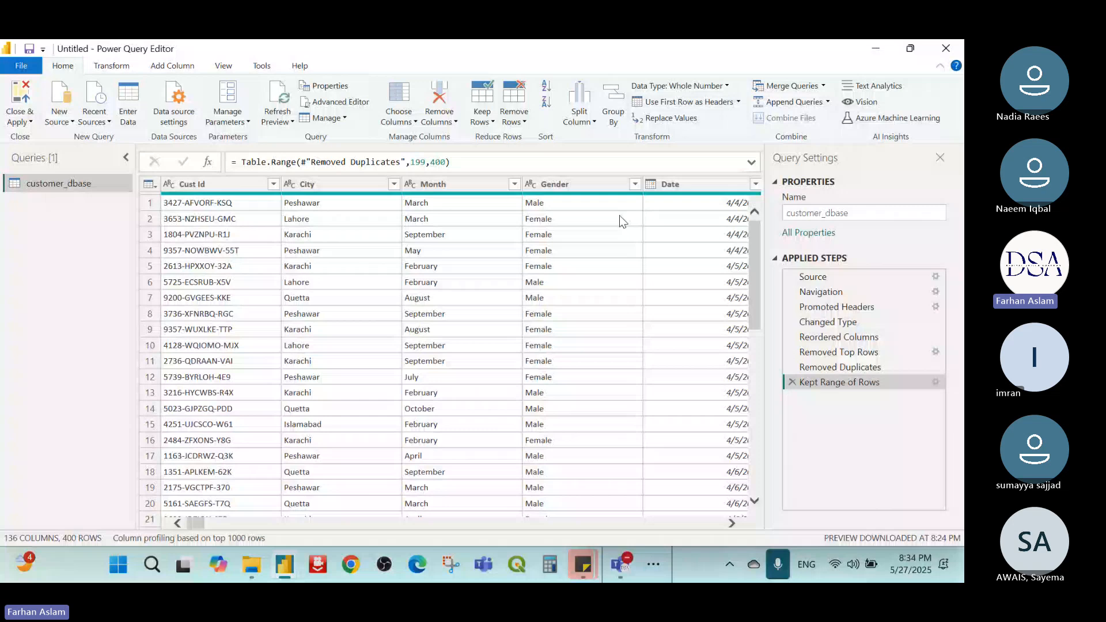
# - Rename the bday column as Birthday
pyautogui.click(731, 523)
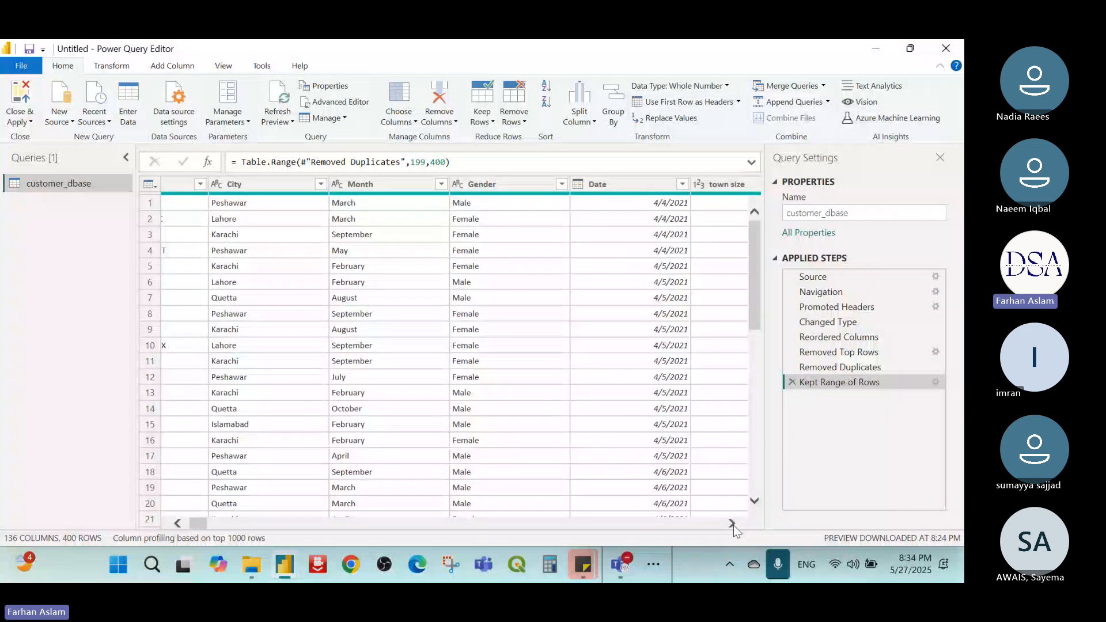
pyautogui.click(732, 524)
pyautogui.click(515, 187)
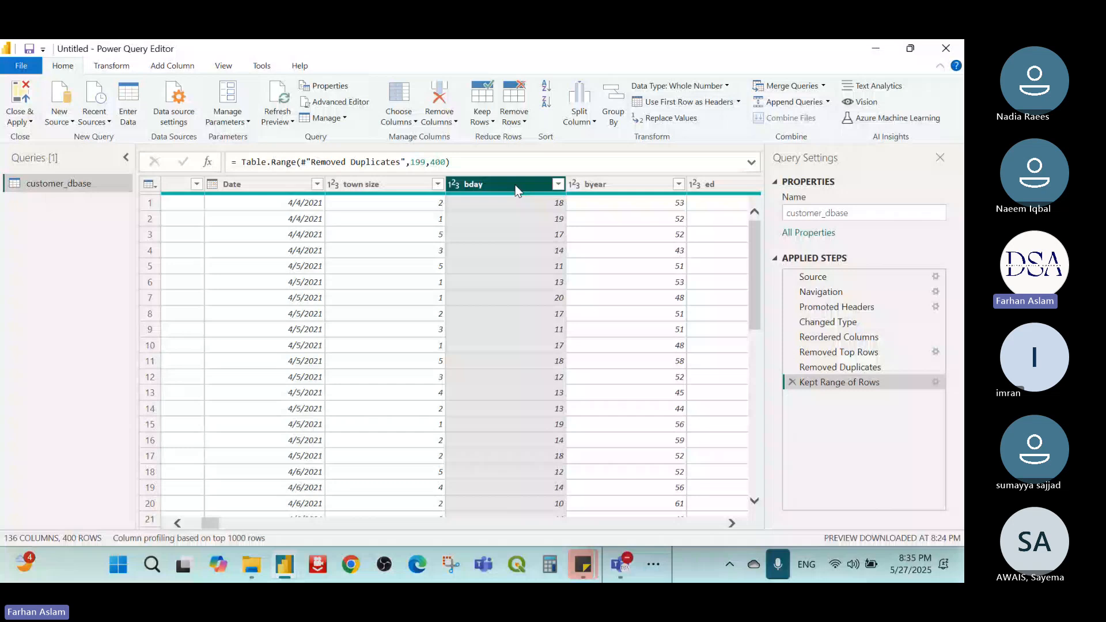
pyautogui.rightClick(517, 190)
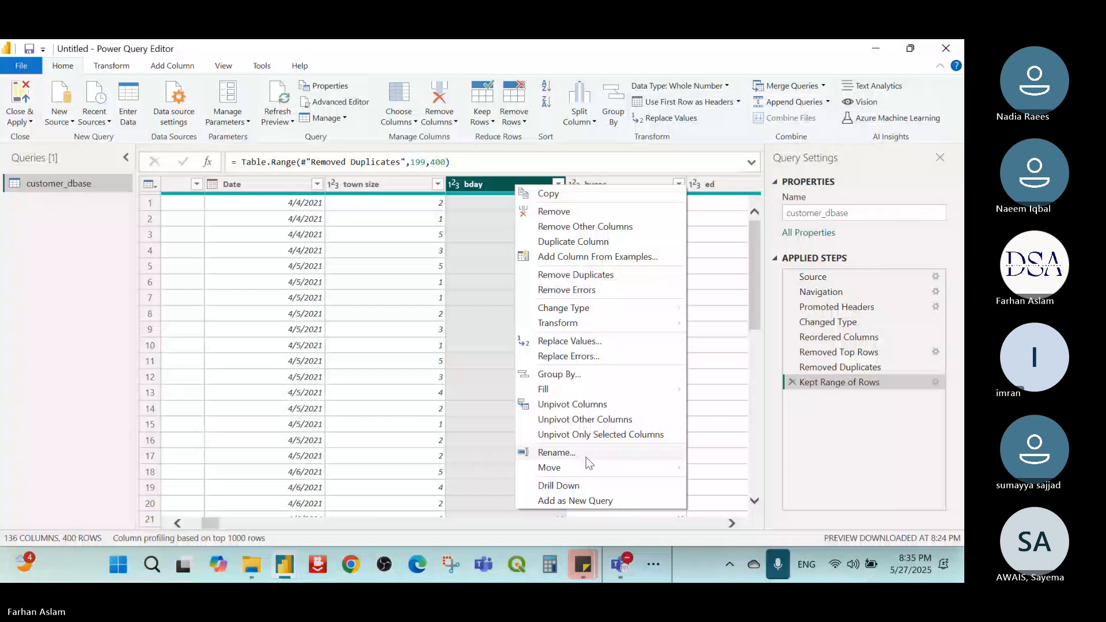
pyautogui.click(585, 457)
pyautogui.write('Birthday')
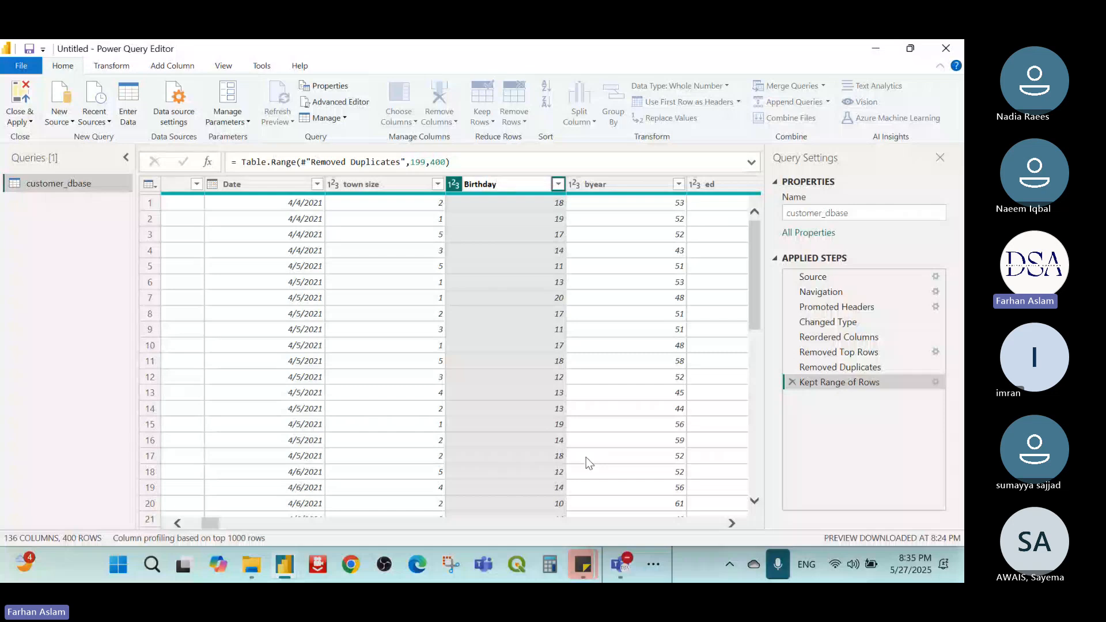
pyautogui.press('Return')
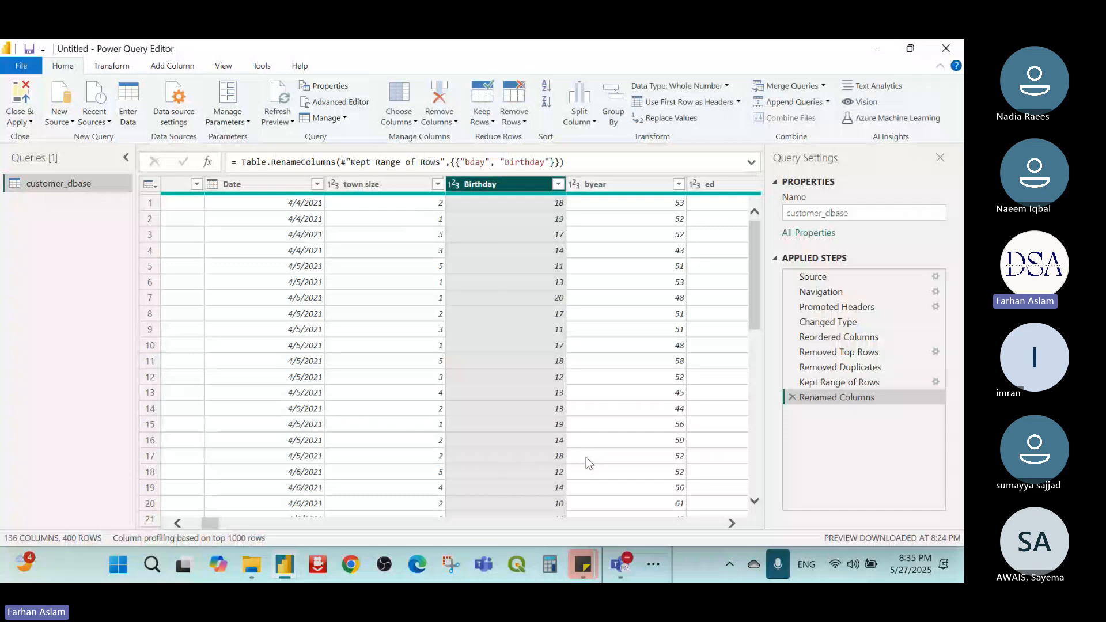
# - Rename the town size column as town size123
pyautogui.click(391, 186)
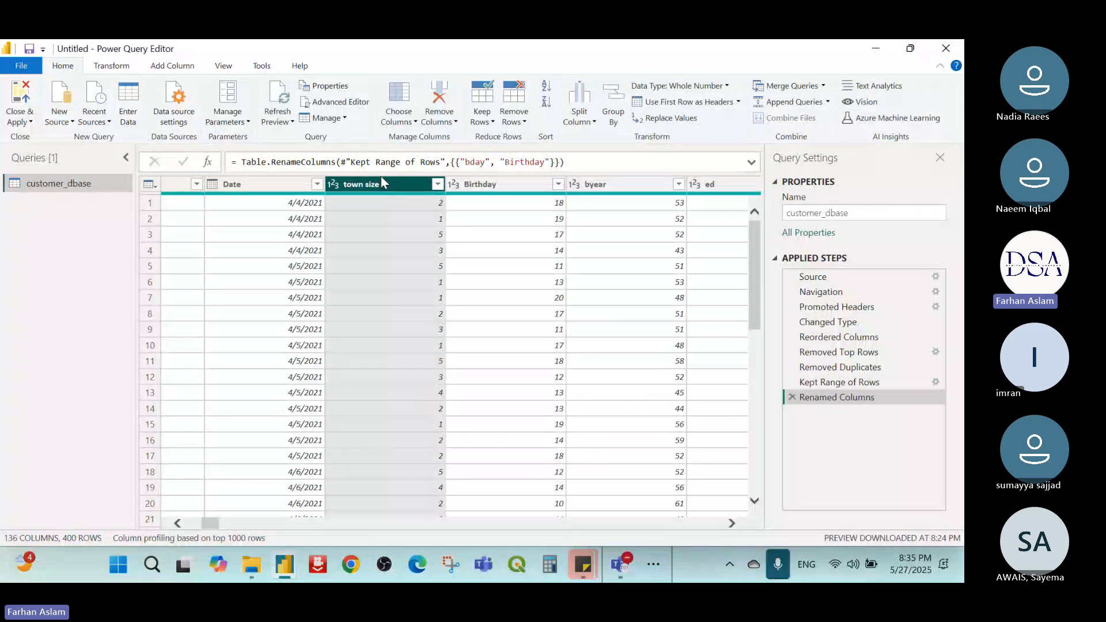
pyautogui.doubleClick(389, 185)
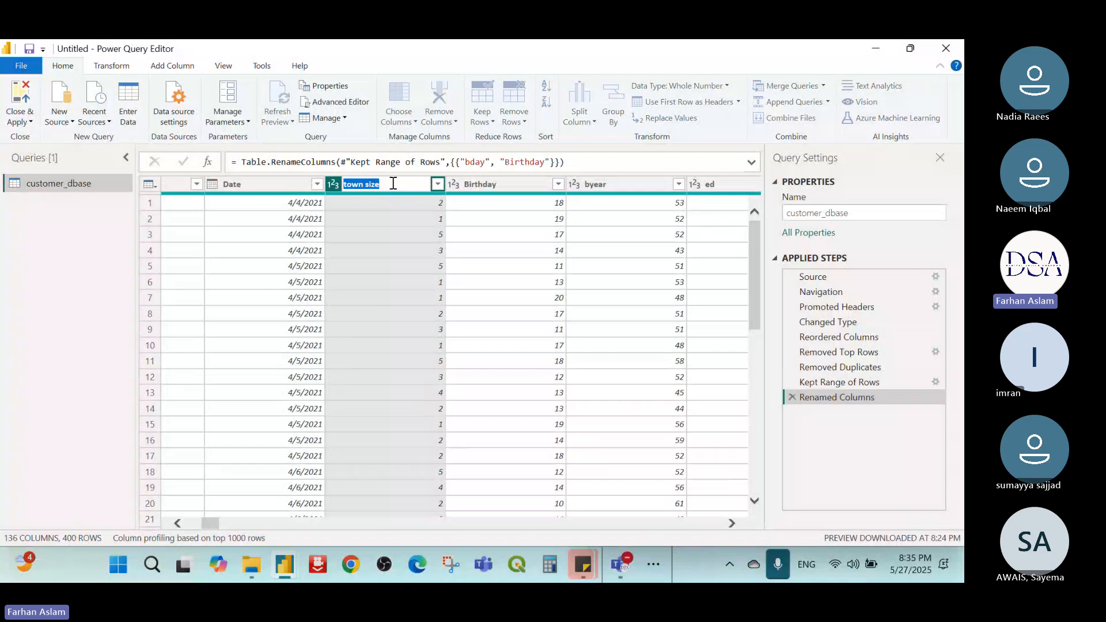
pyautogui.press('End')
pyautogui.write('123')
pyautogui.press('Return')
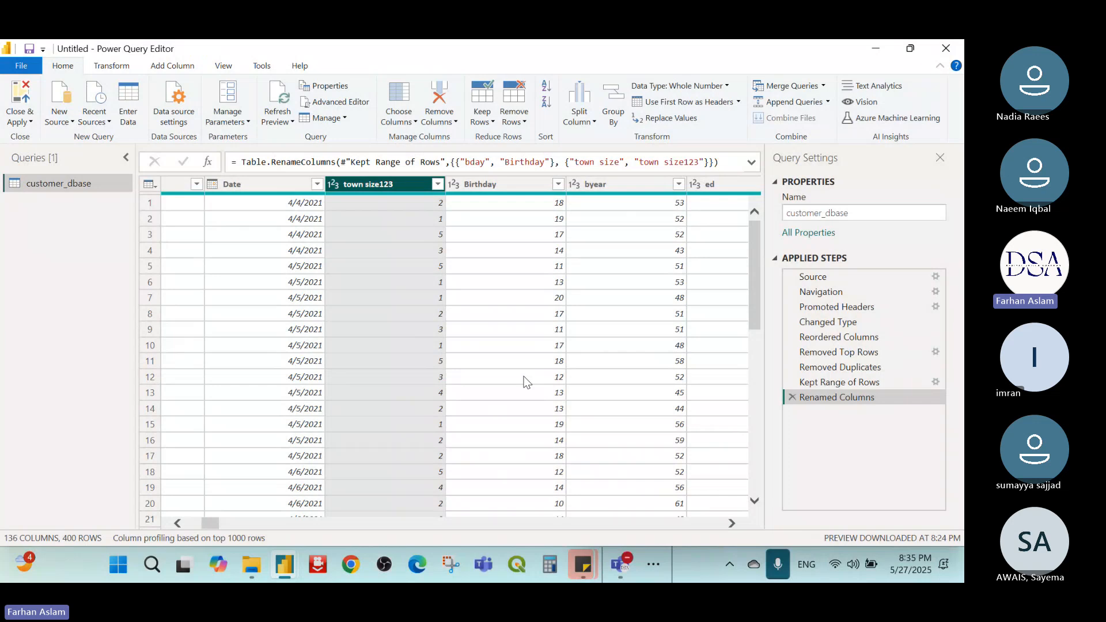
# - Sort the rows by the byear column in ascending order and look at its sort and filter options
pyautogui.click(640, 186)
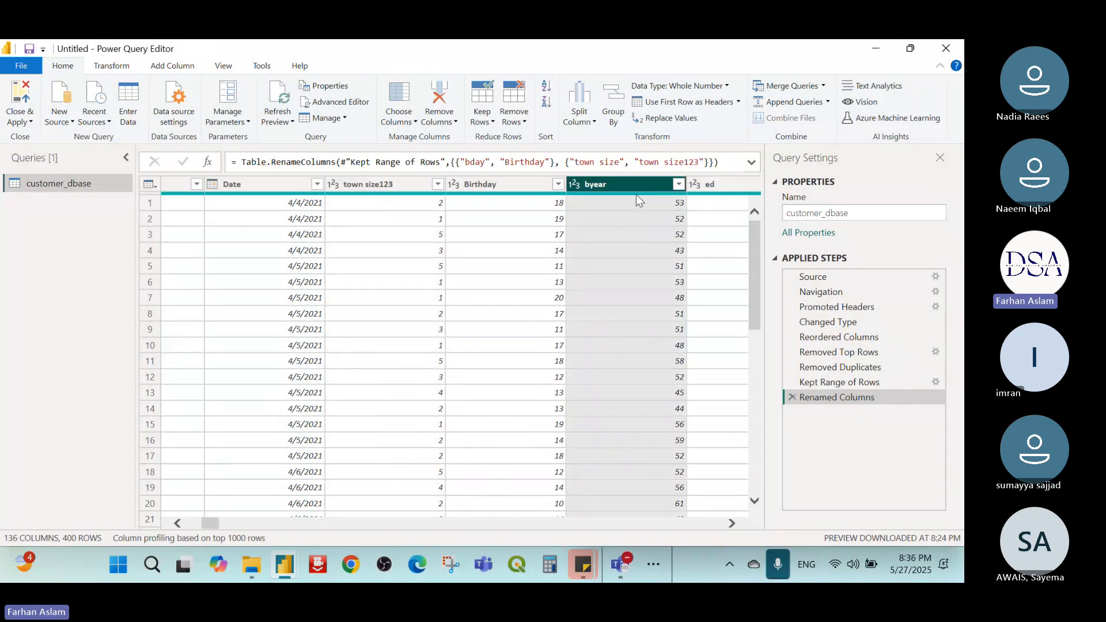
pyautogui.click(545, 87)
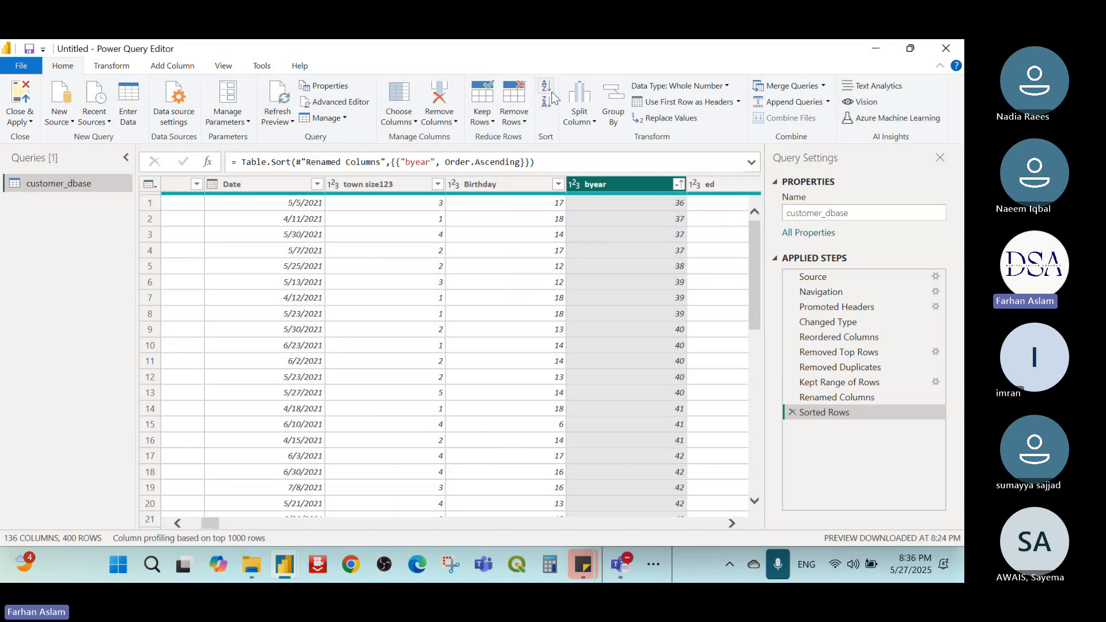
pyautogui.click(677, 184)
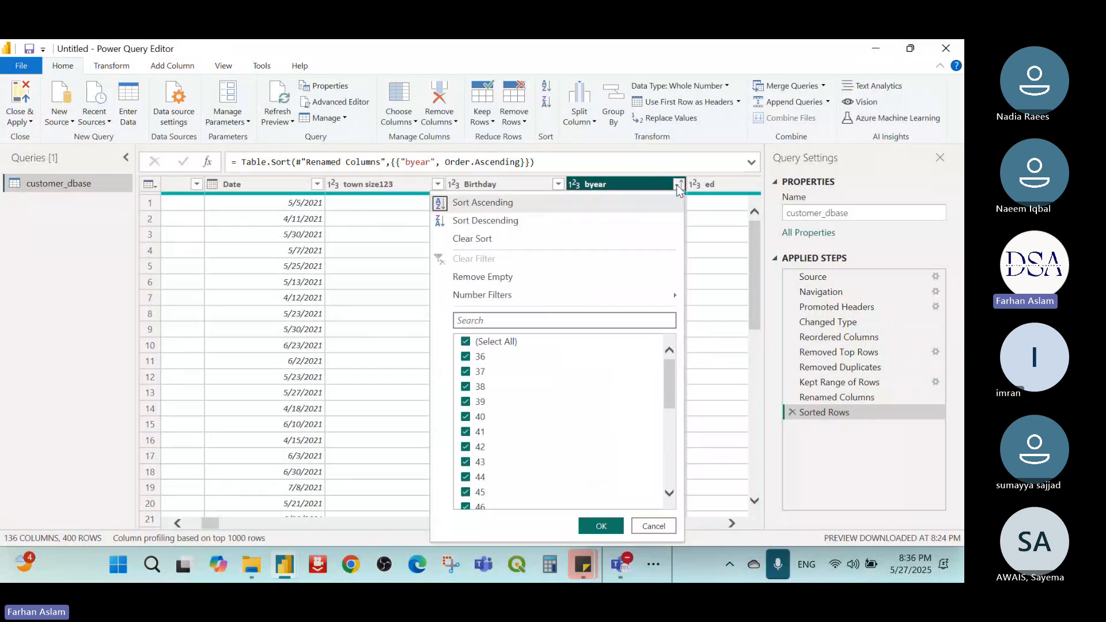
pyautogui.click(375, 237)
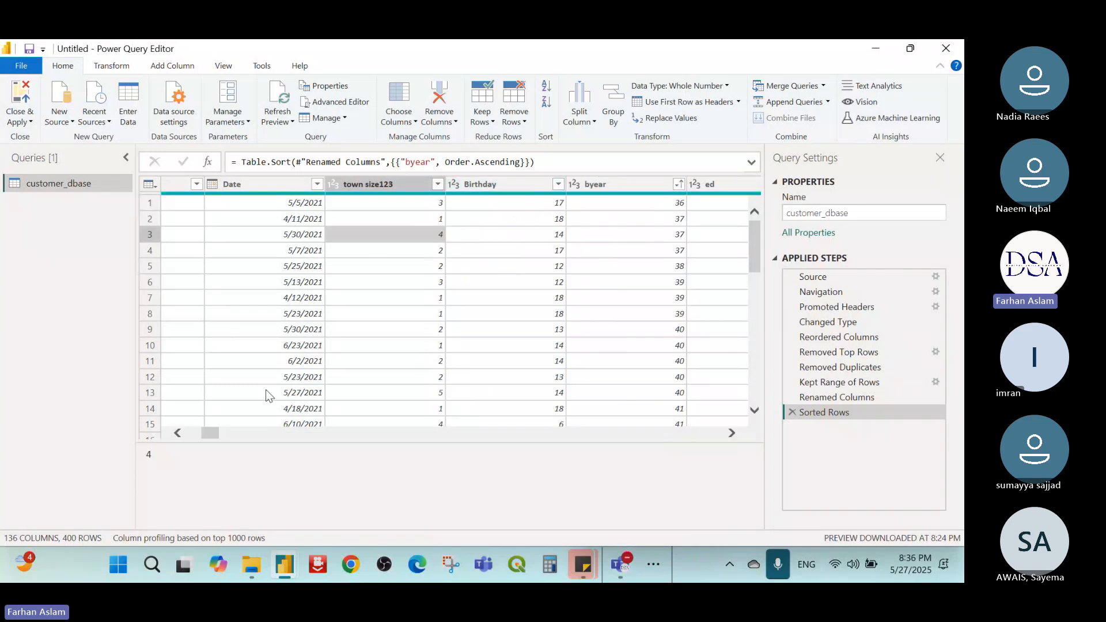
# - Add a descending sort on the City column
pyautogui.moveTo(210, 432)
pyautogui.mouseDown()
pyautogui.moveTo(259, 432)
pyautogui.moveTo(224, 433)
pyautogui.mouseUp()
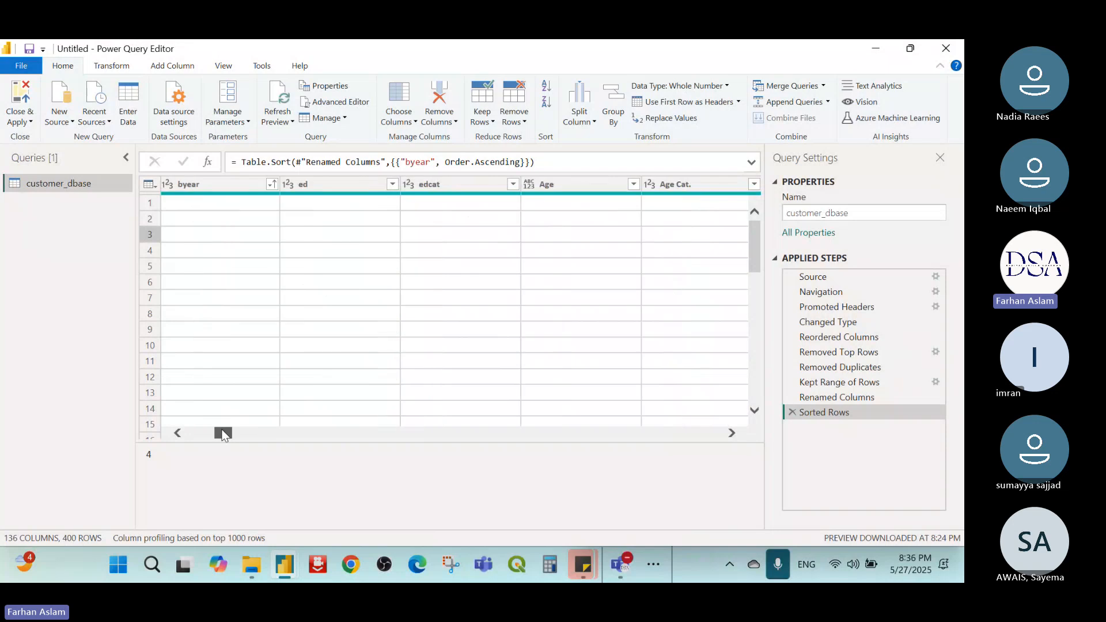
pyautogui.moveTo(224, 435); pyautogui.dragTo(195, 432)
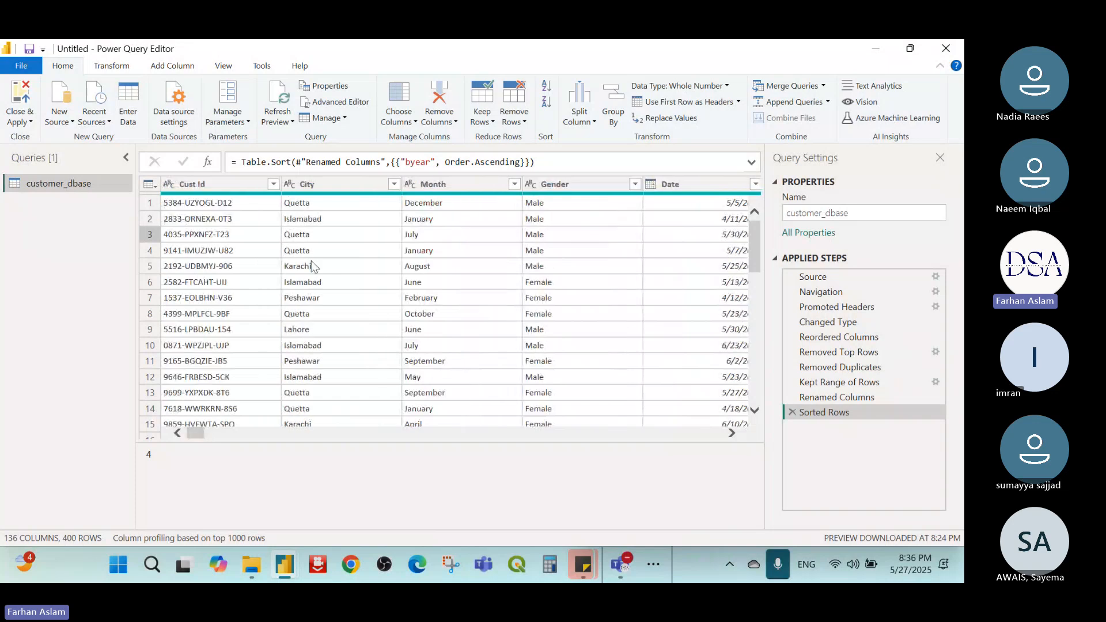
pyautogui.click(394, 185)
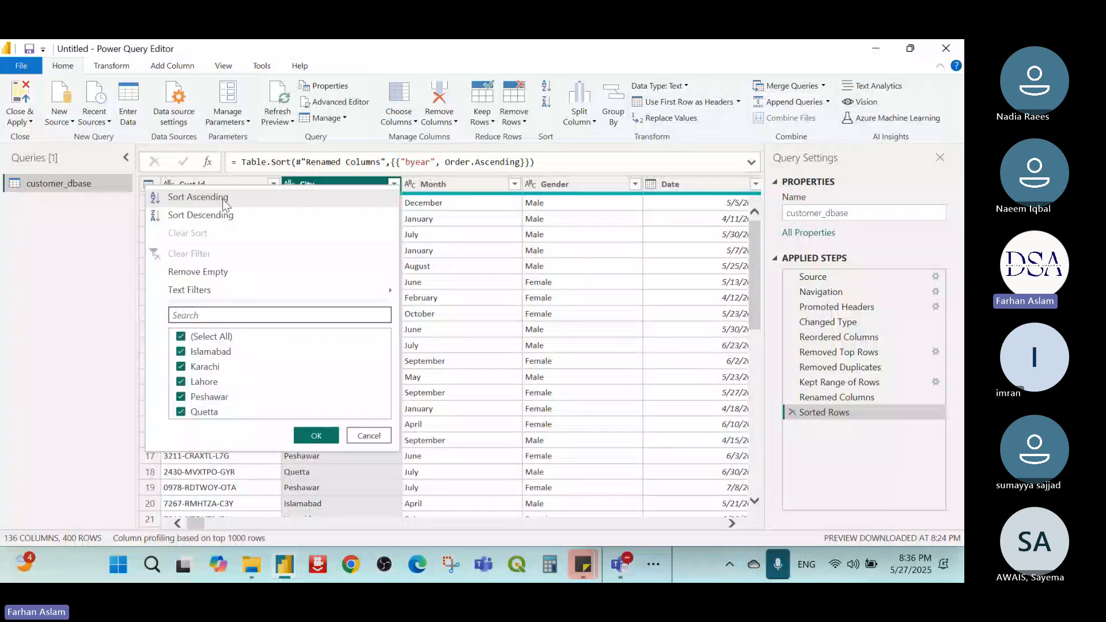
pyautogui.click(223, 214)
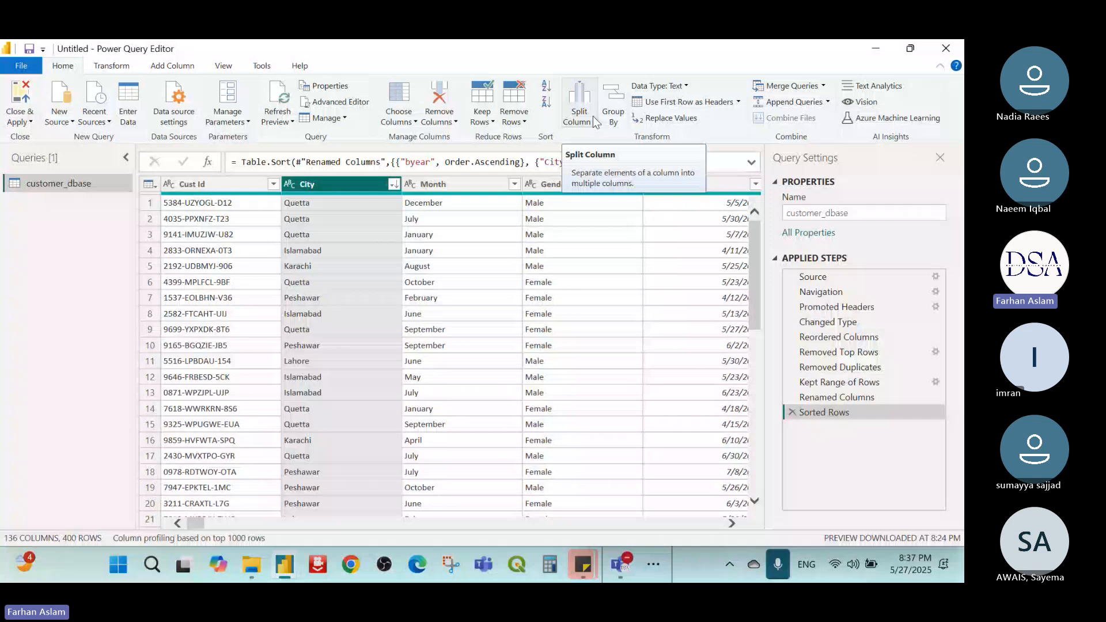
# - Split the Cust Id column by the custom delimiter "-" at the right-most delimiter
pyautogui.click(220, 183)
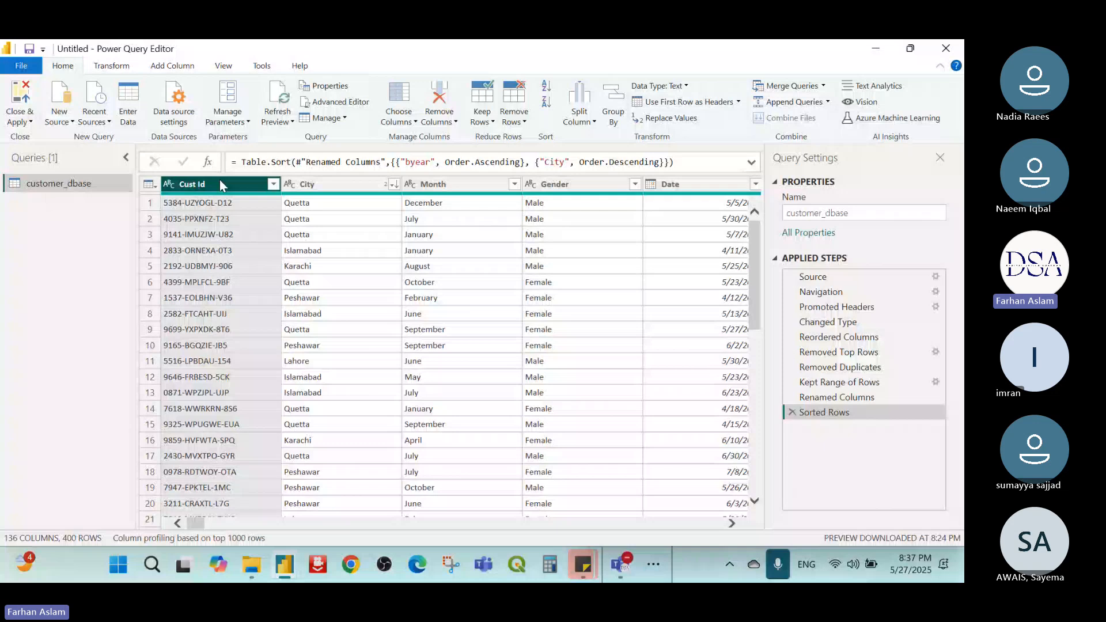
pyautogui.click(579, 113)
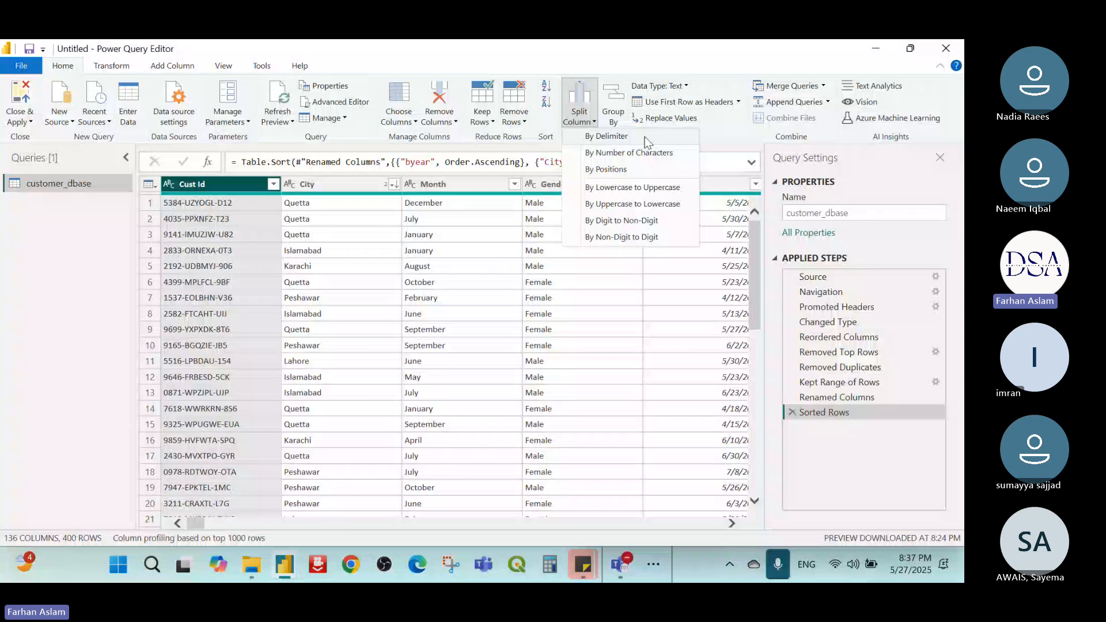
pyautogui.click(644, 136)
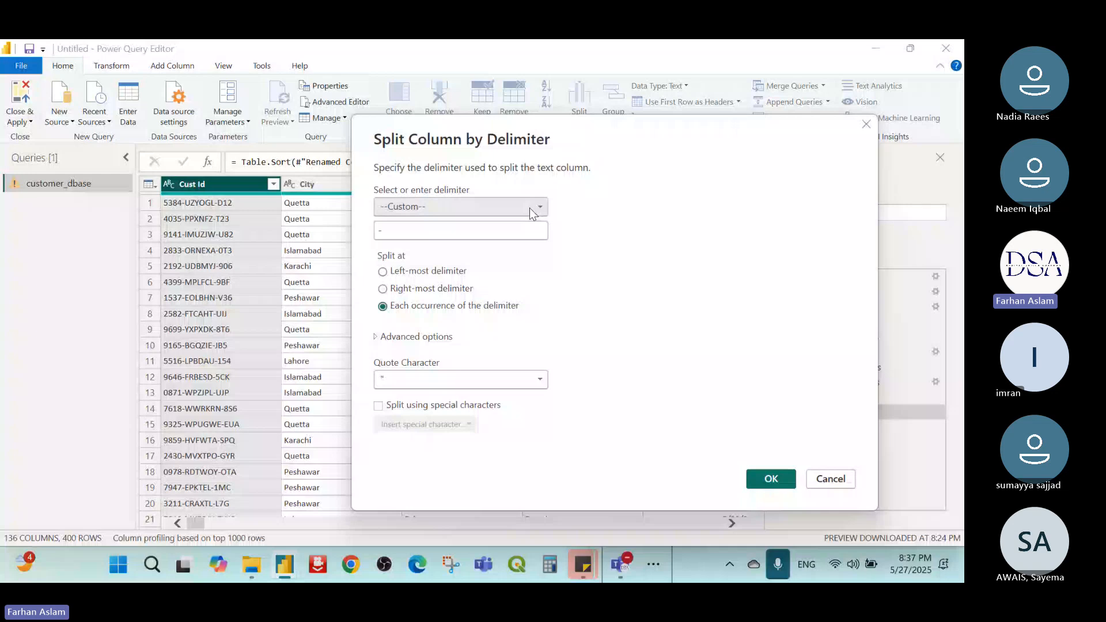
pyautogui.click(530, 208)
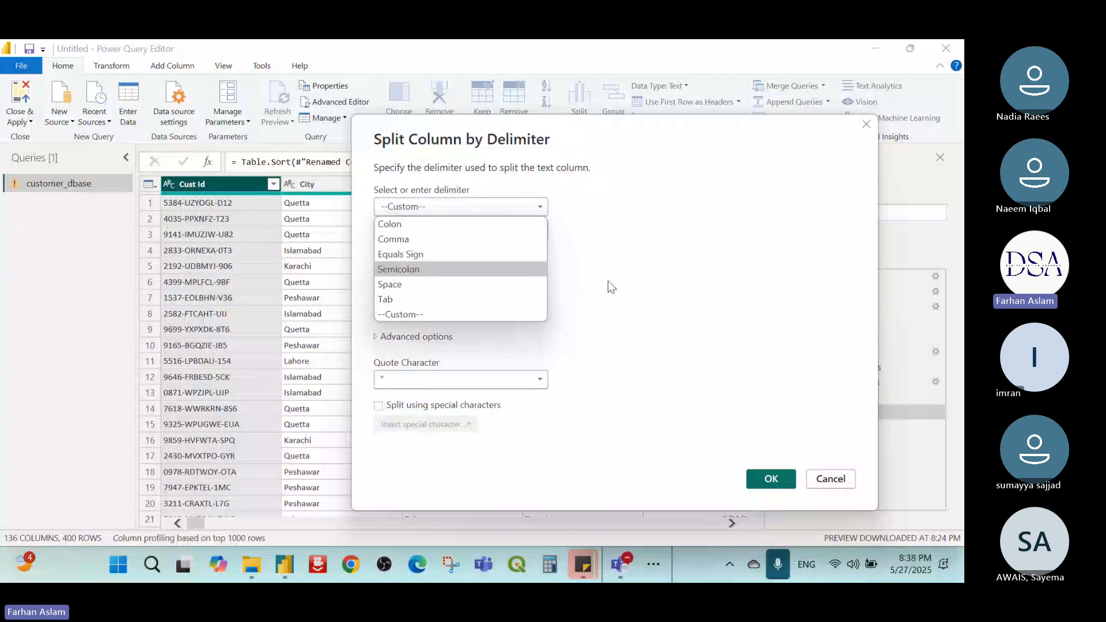
pyautogui.click(584, 289)
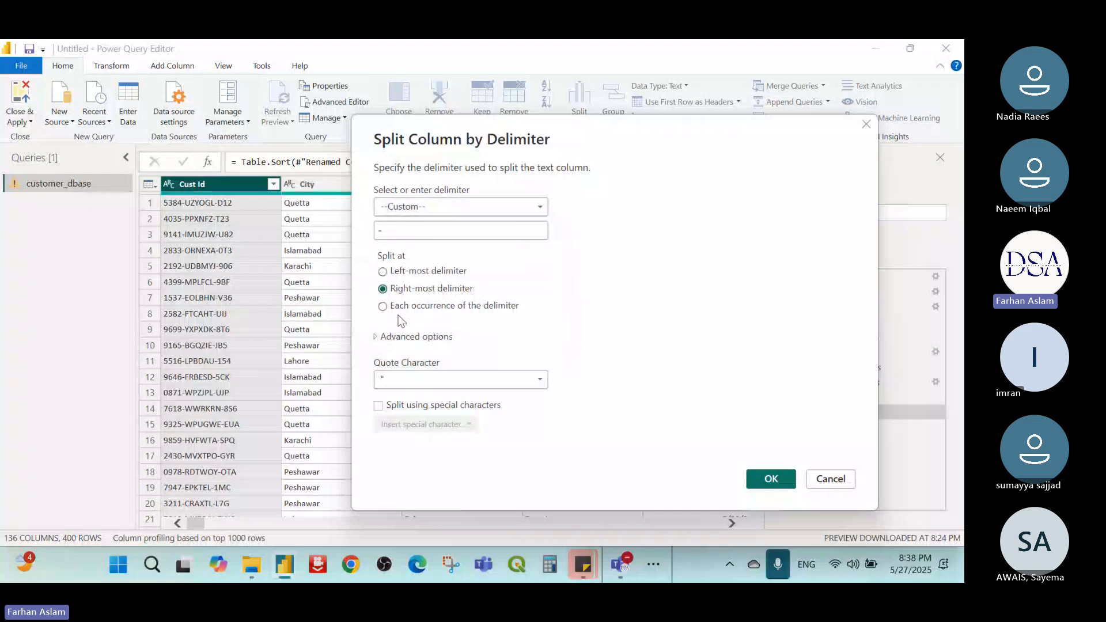
pyautogui.click(419, 234)
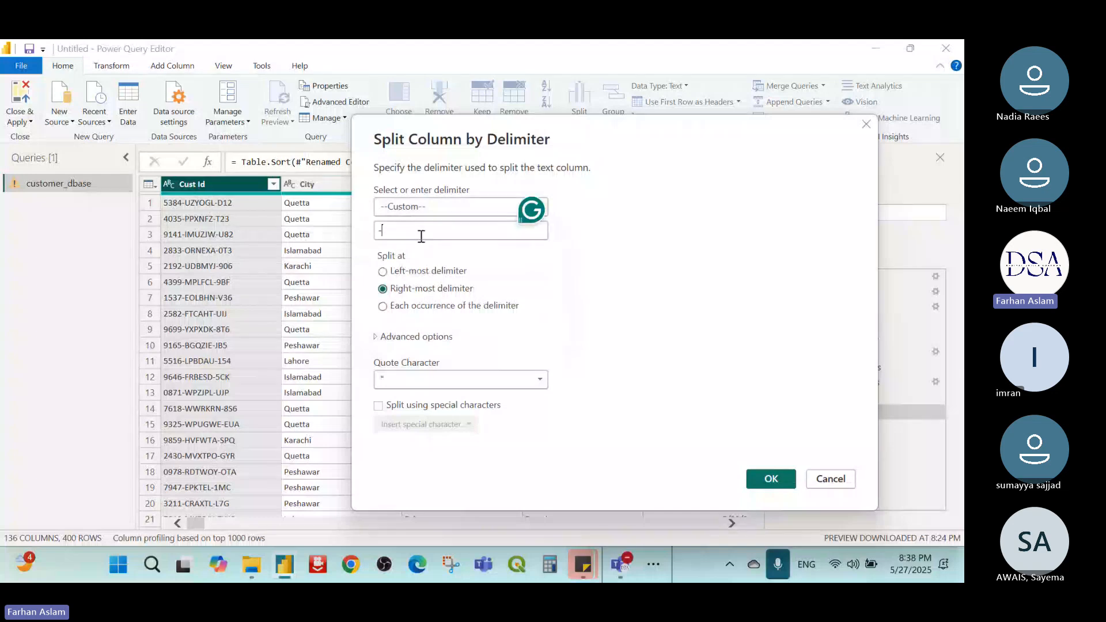
pyautogui.moveTo(417, 233); pyautogui.dragTo(362, 232)
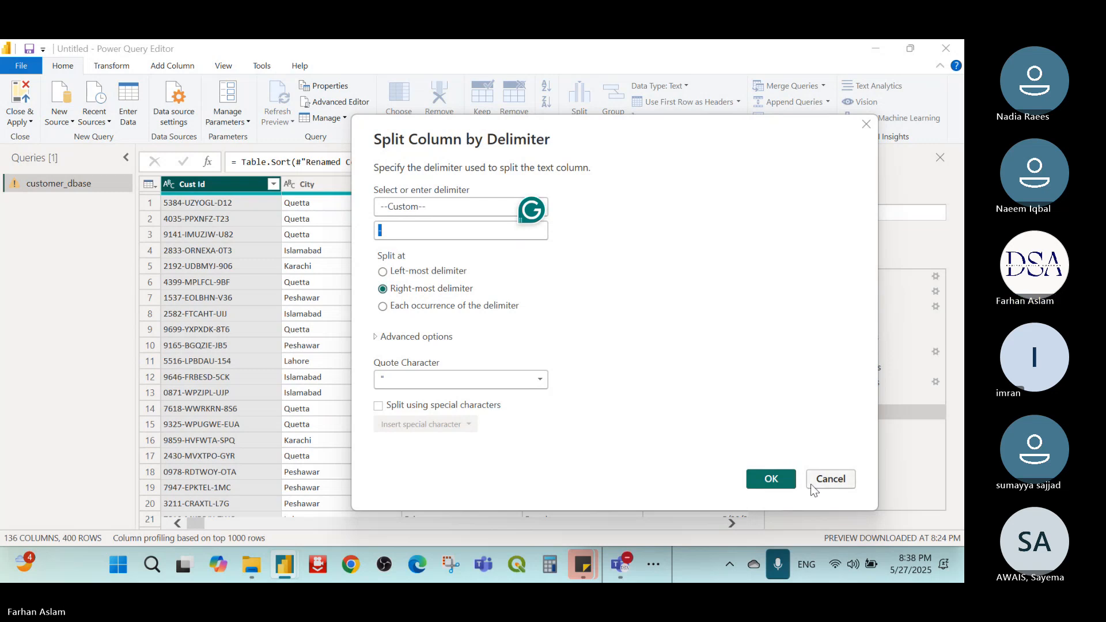
pyautogui.press('Return')
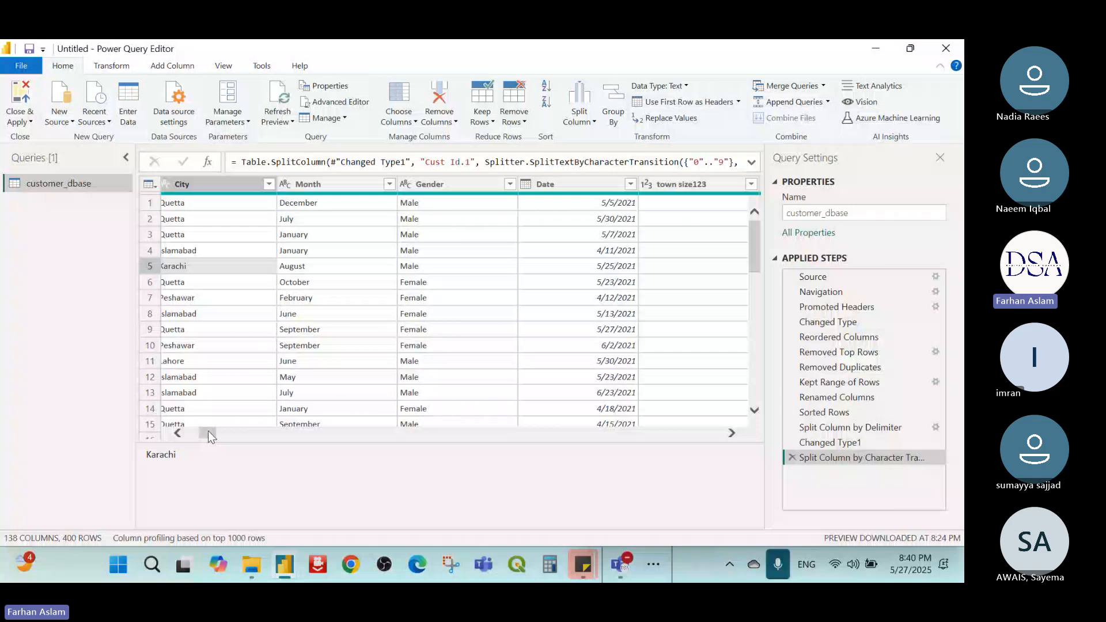
# - Set up a basic Group By on the Gender column with the new column named Gender_Income_Status
pyautogui.click(435, 184)
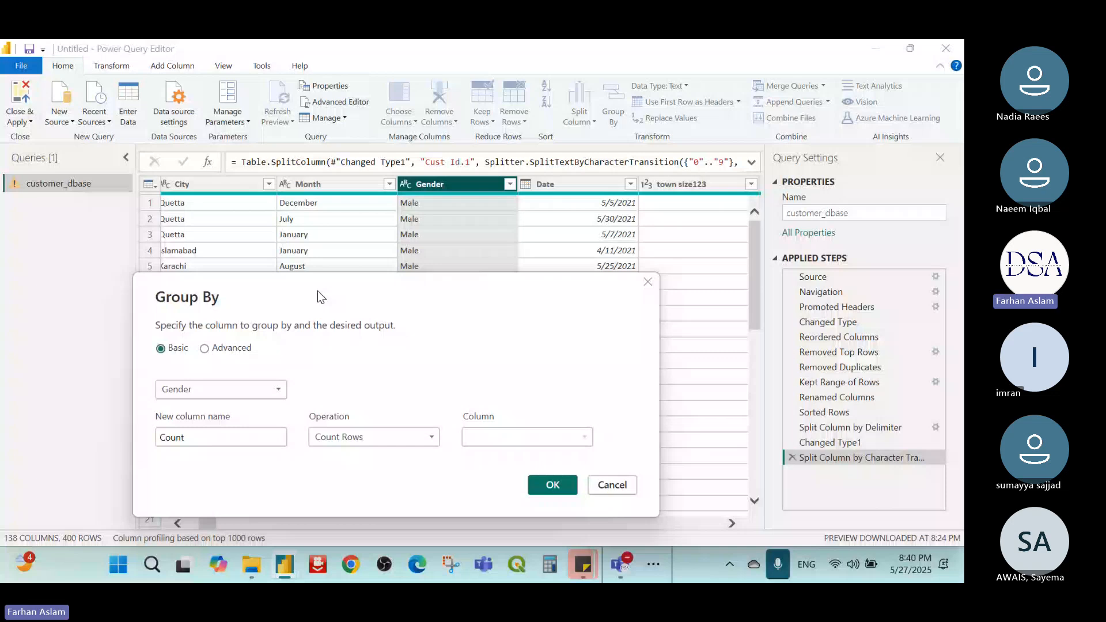
pyautogui.moveTo(321, 297); pyautogui.dragTo(279, 344)
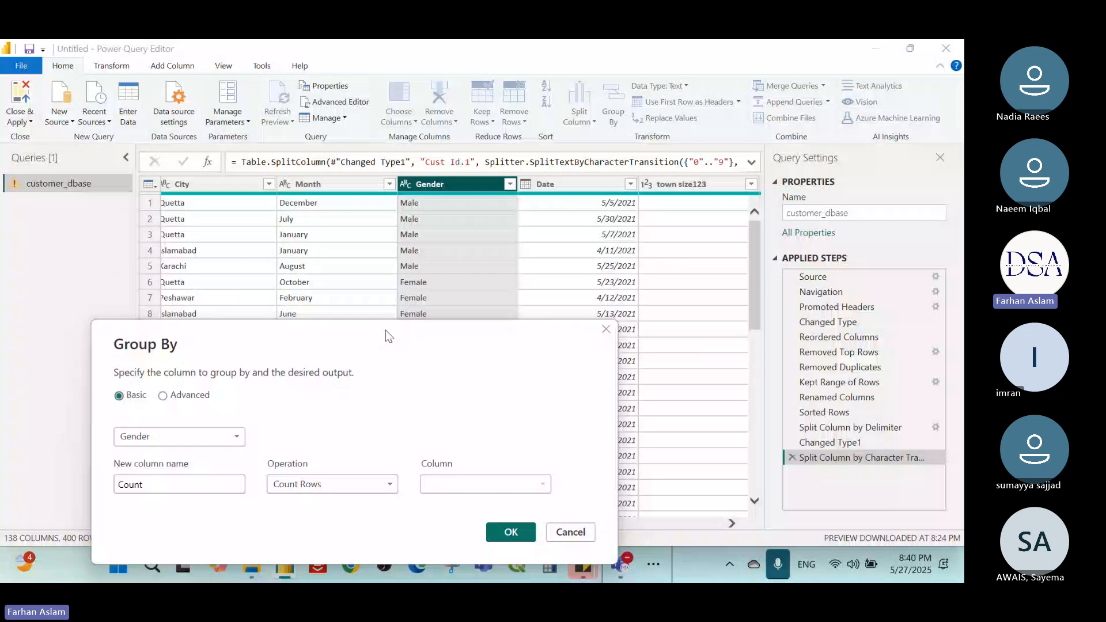
pyautogui.moveTo(385, 330); pyautogui.dragTo(346, 271)
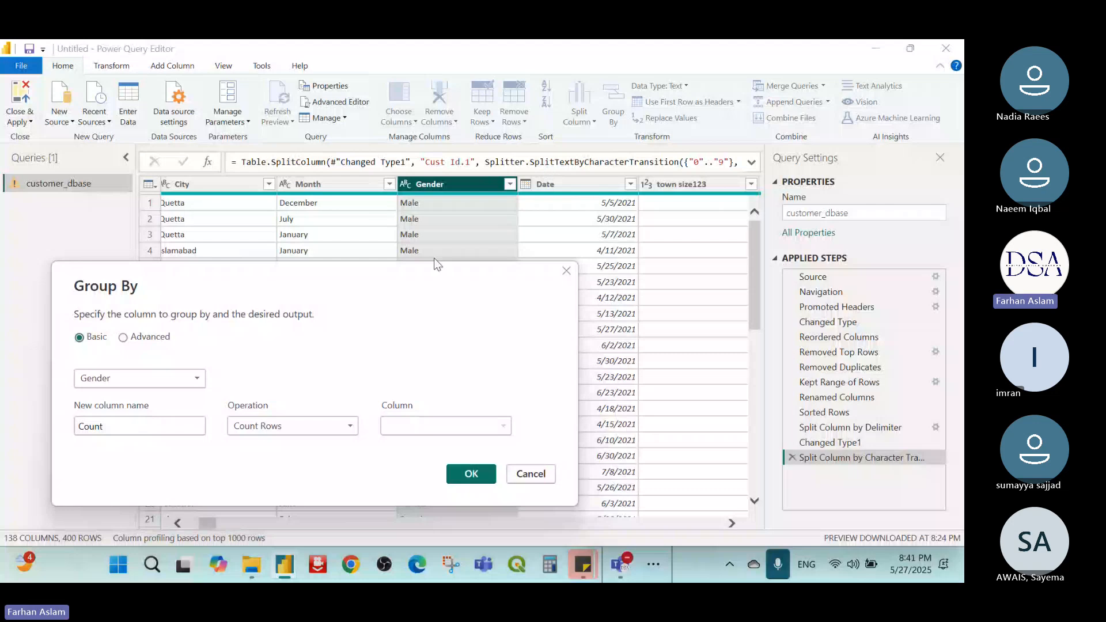
pyautogui.moveTo(438, 265); pyautogui.dragTo(445, 257)
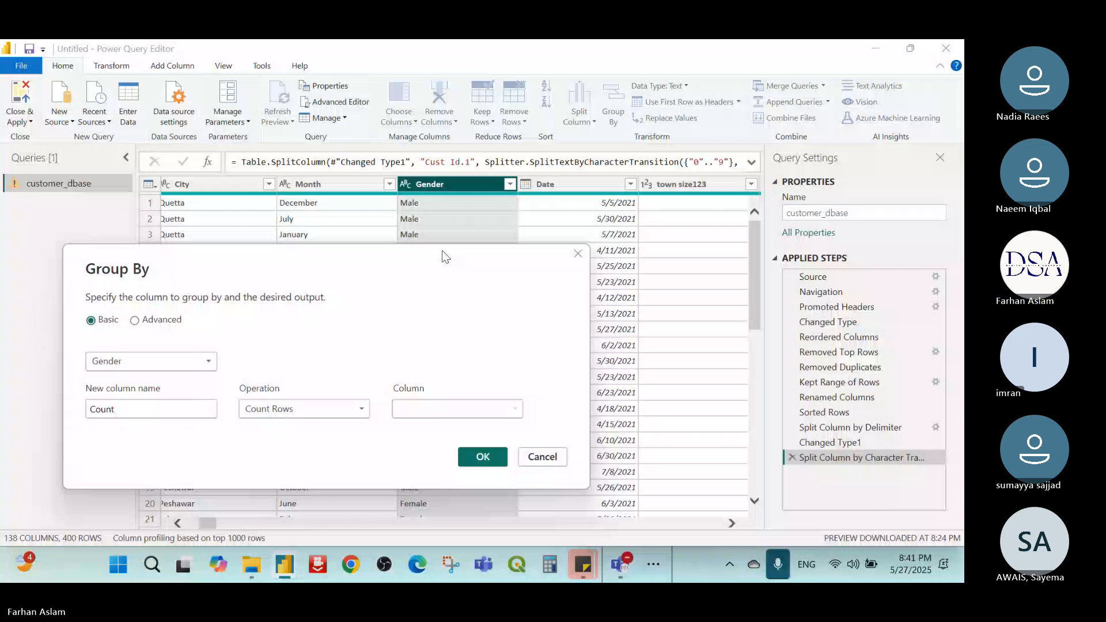
pyautogui.moveTo(444, 257); pyautogui.dragTo(477, 202)
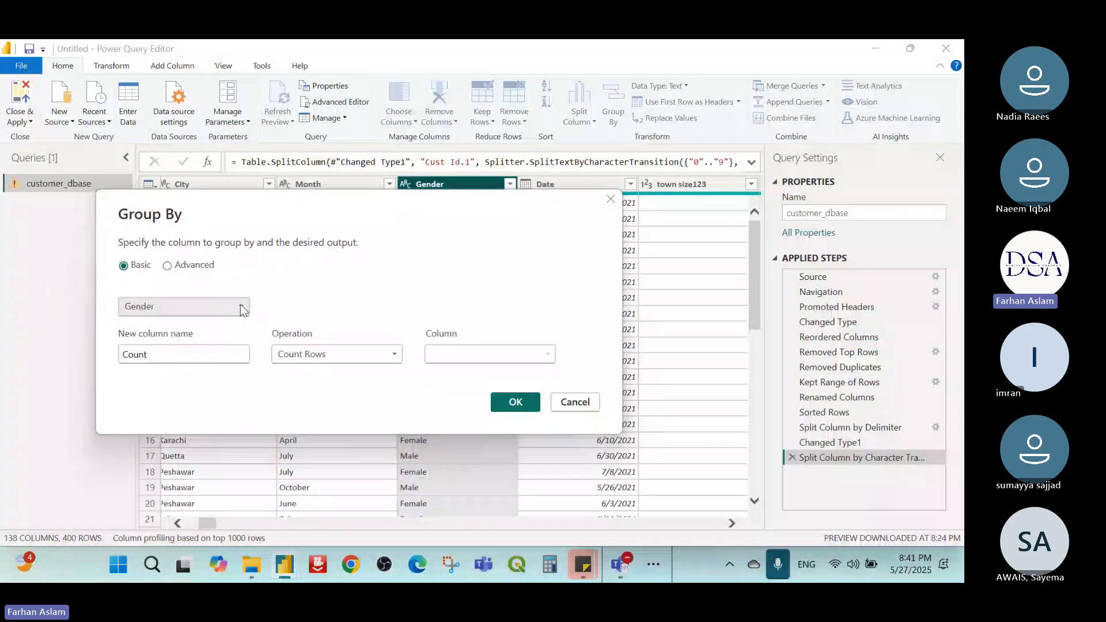
pyautogui.press('Tab')
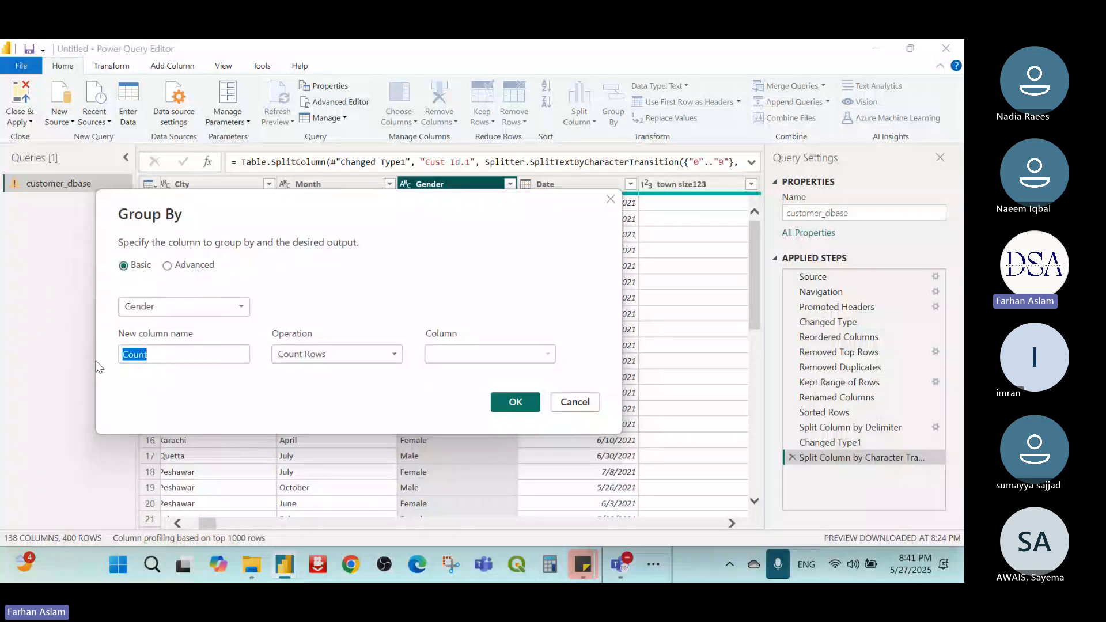
pyautogui.write('Gender')
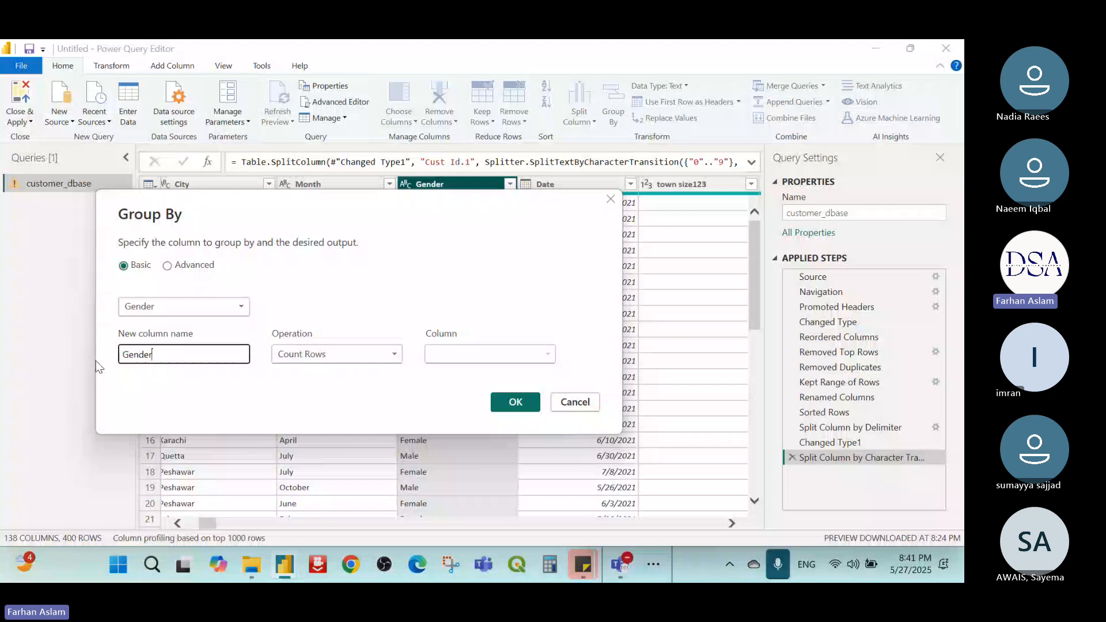
pyautogui.write('_Income_Status')
# - Set the grouping to calculate the Average of the income column and apply it
pyautogui.click(395, 354)
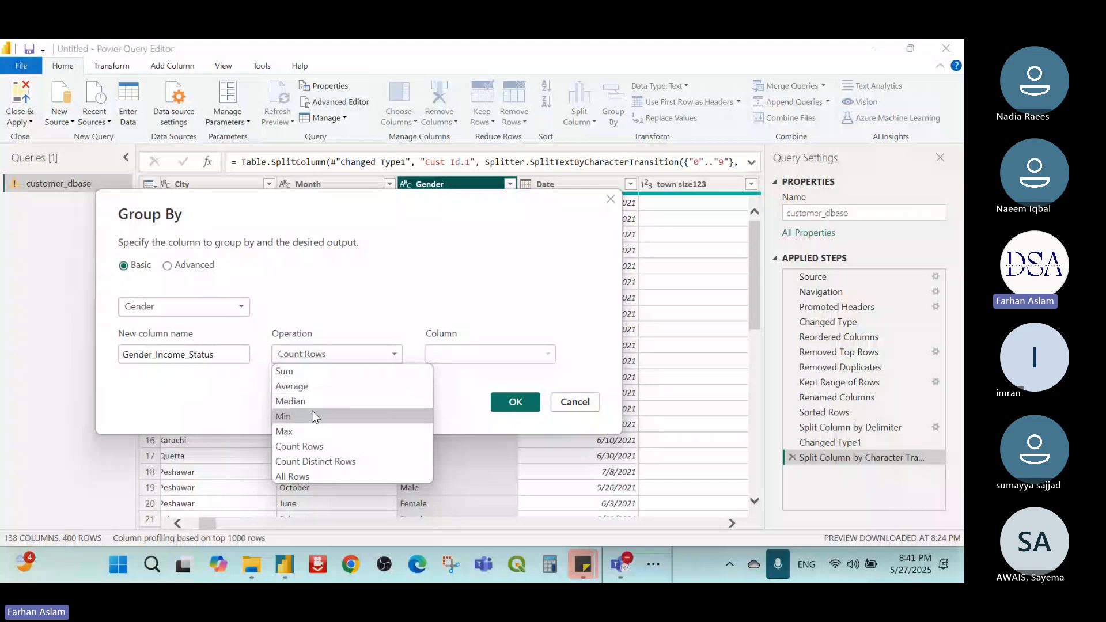
pyautogui.click(292, 386)
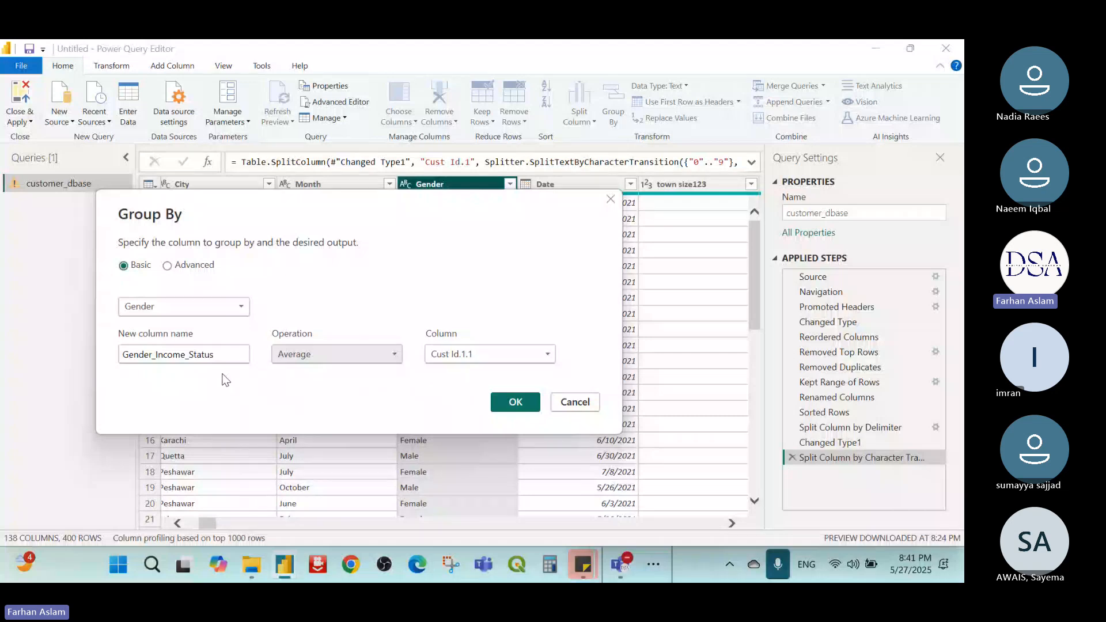
pyautogui.click(547, 354)
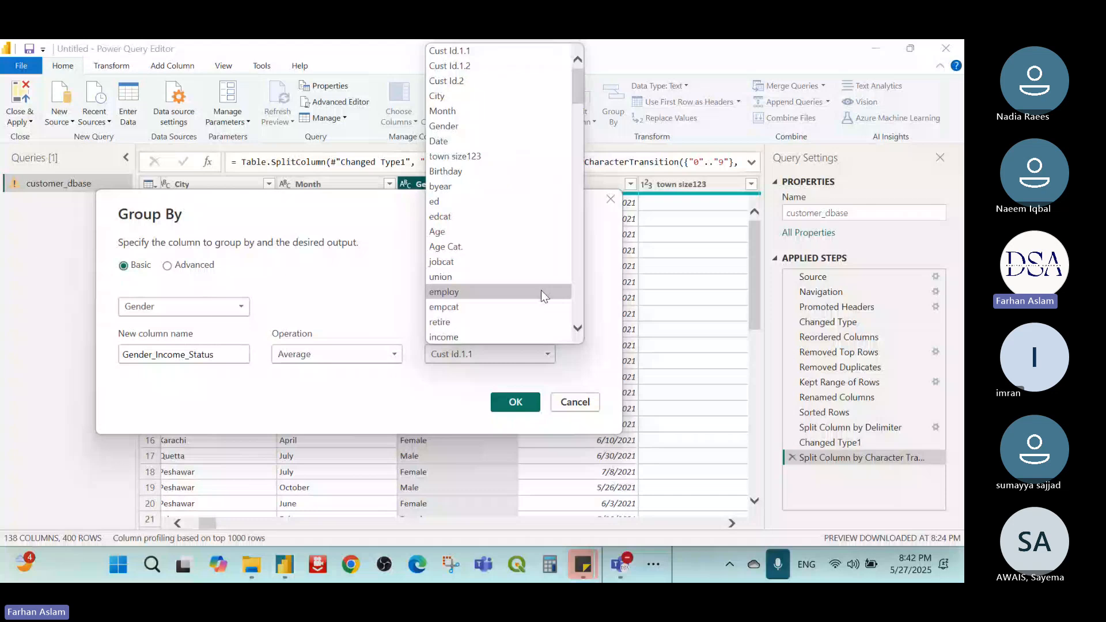
pyautogui.click(512, 335)
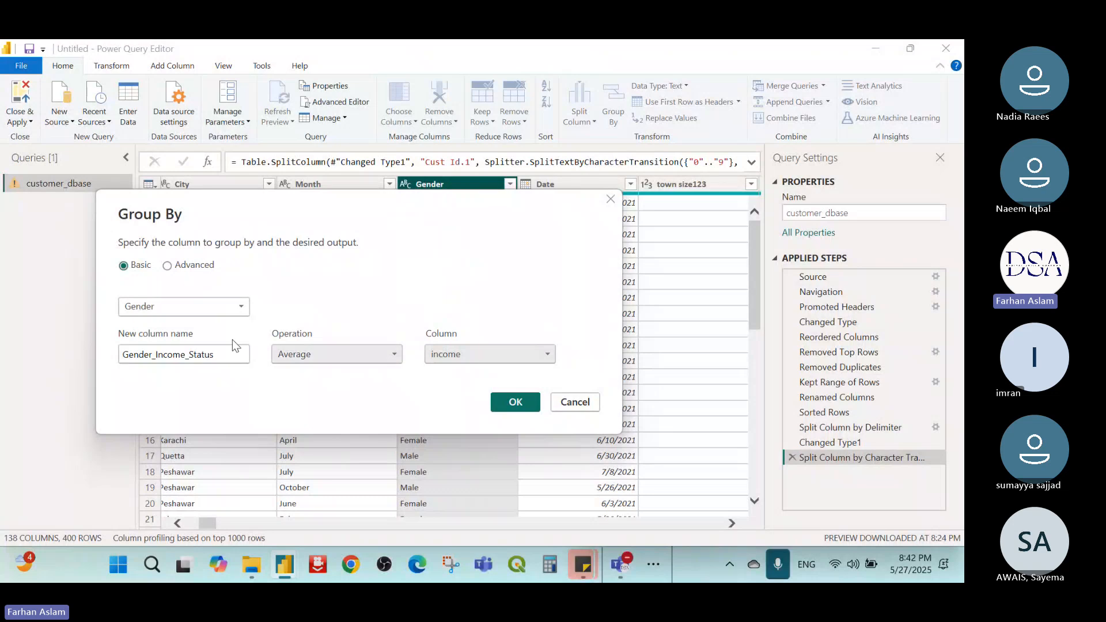
pyautogui.click(205, 311)
pyautogui.click(205, 311)
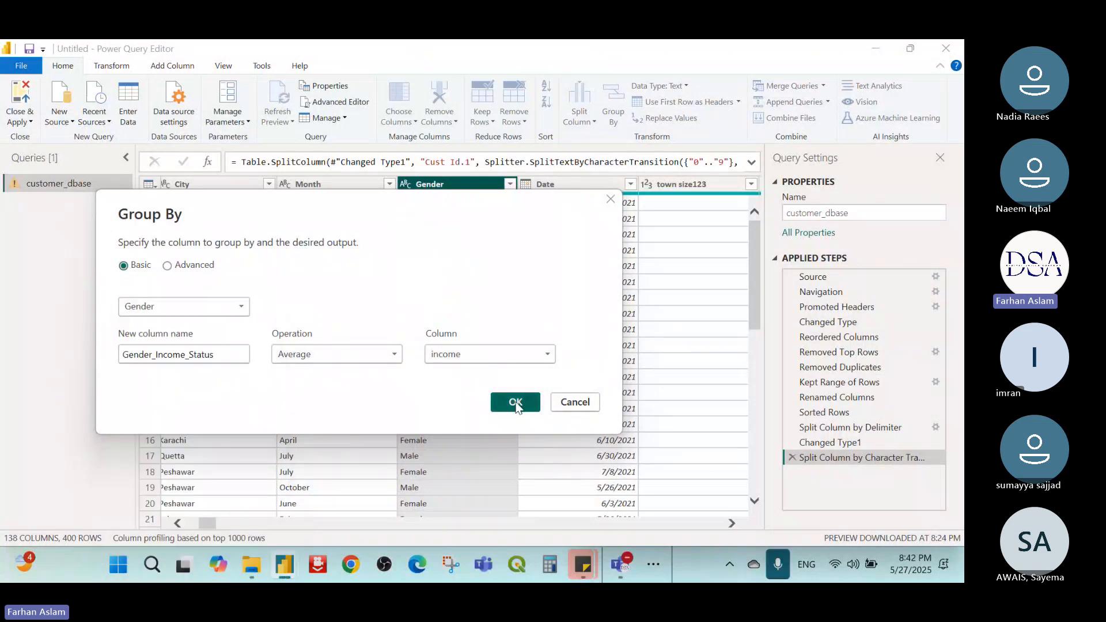
pyautogui.click(516, 403)
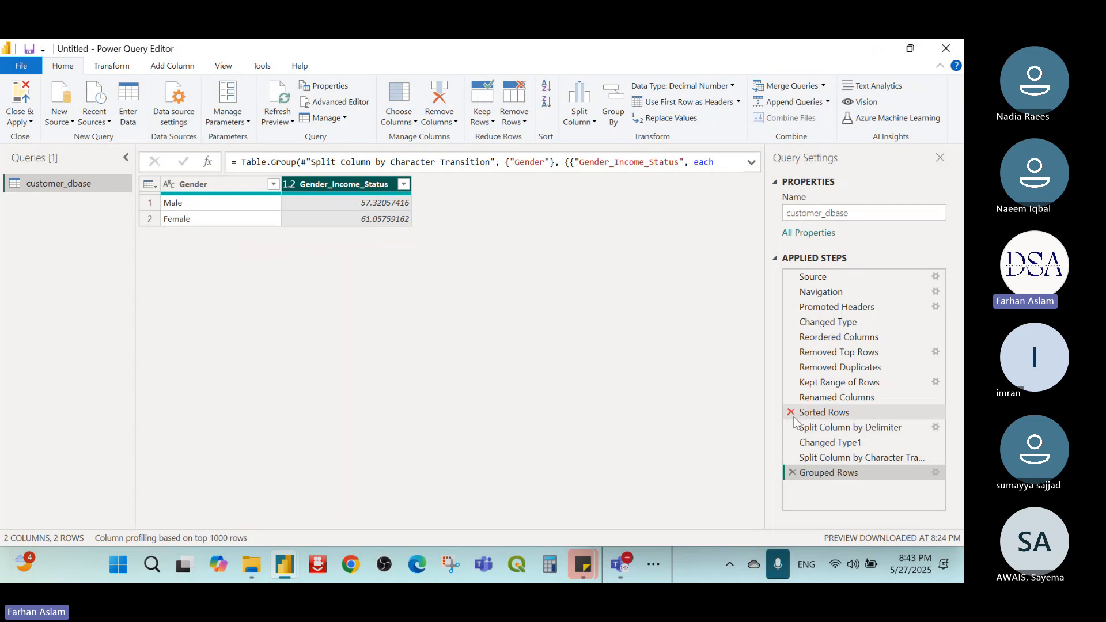
# - Delete the applied steps for the Gender grouping and the Cust Id column splits, back to Sorted Rows
pyautogui.click(792, 472)
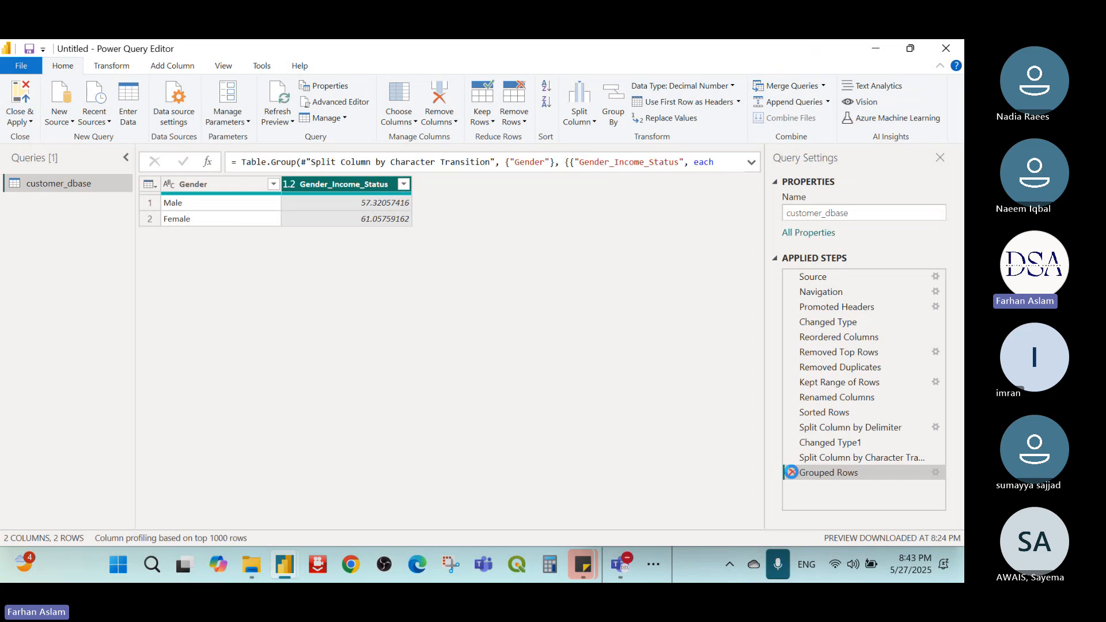
pyautogui.click(791, 472)
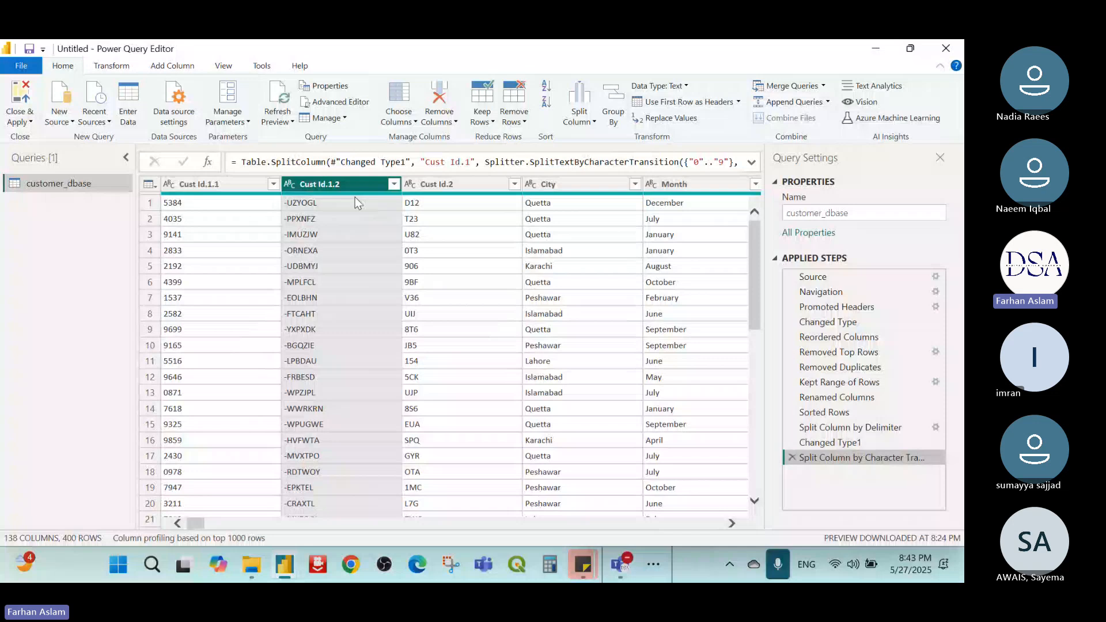
pyautogui.click(793, 459)
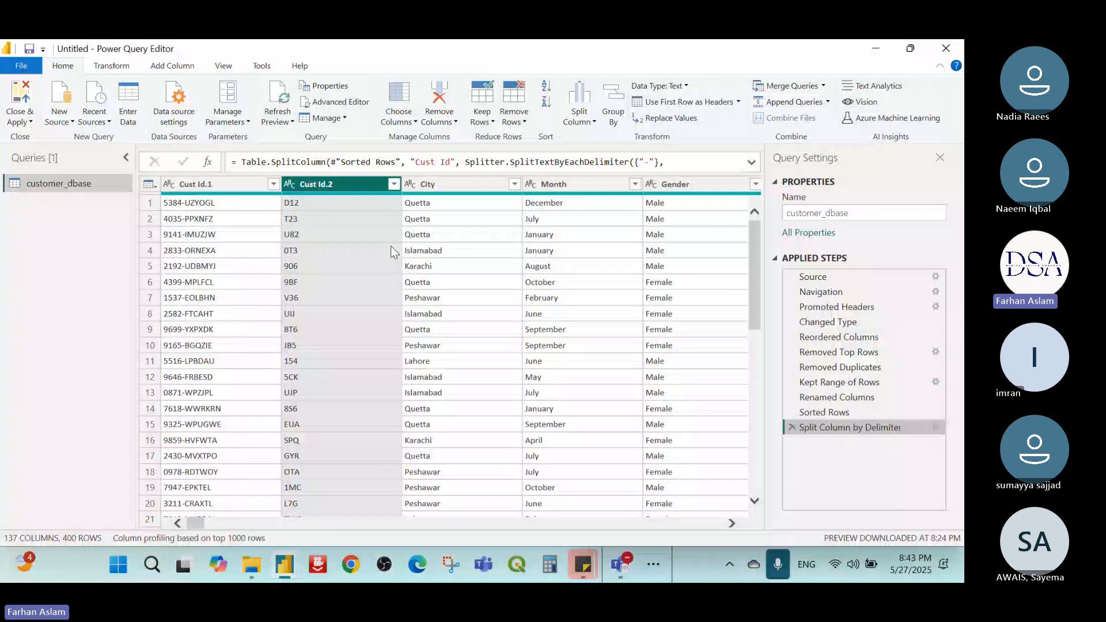
pyautogui.hotkey('ctrl', 'z')
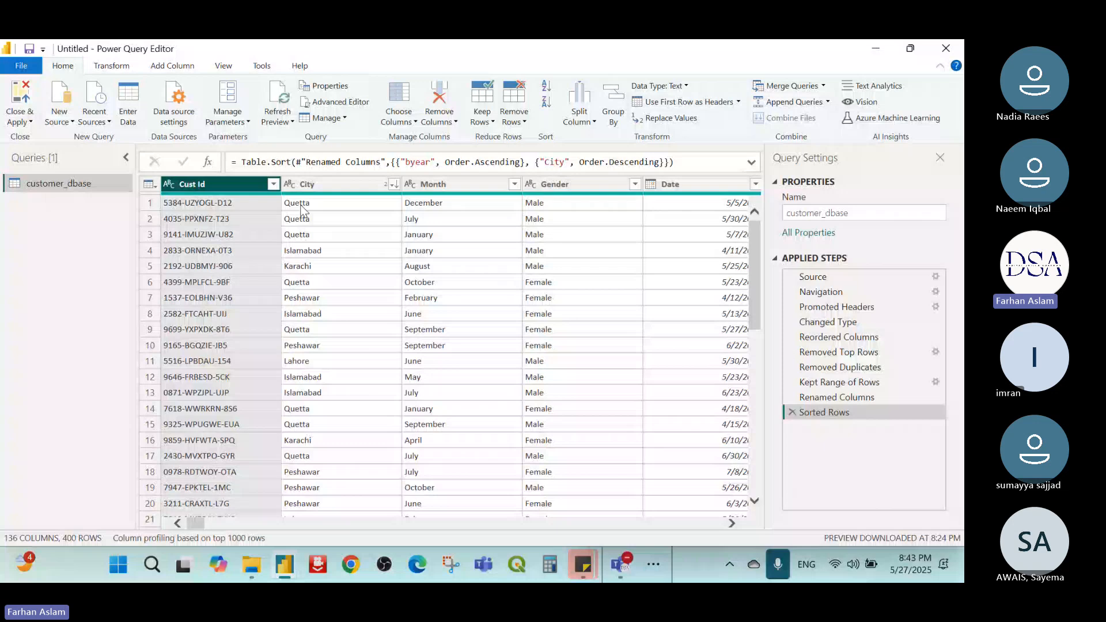
# - Try to promote the first row to column headers and remove that applied step
pyautogui.click(737, 102)
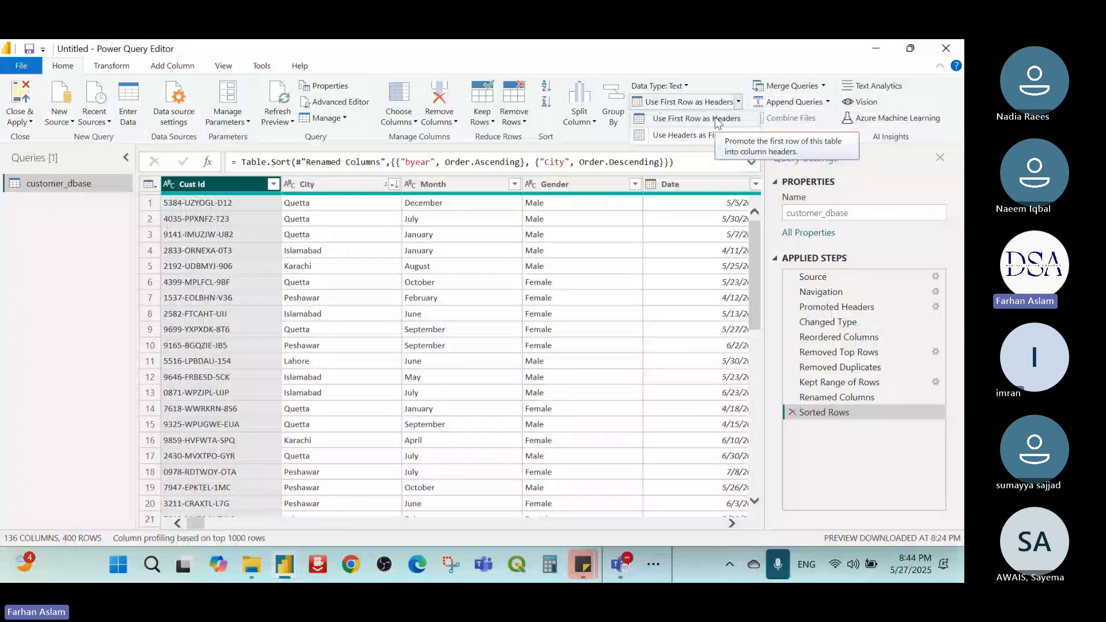
pyautogui.click(717, 119)
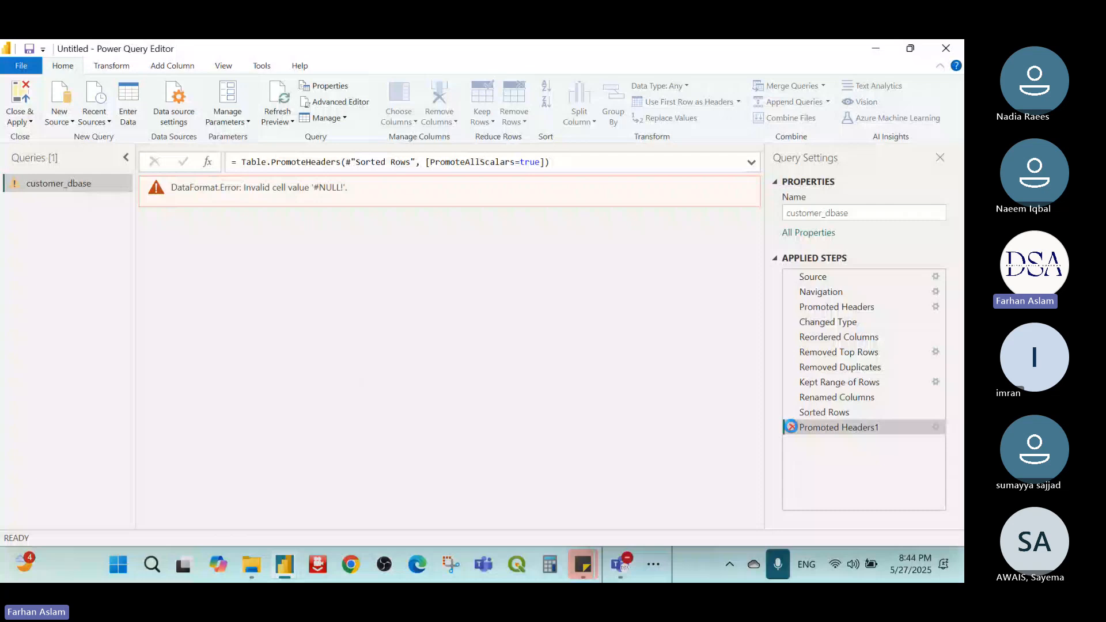
pyautogui.click(791, 427)
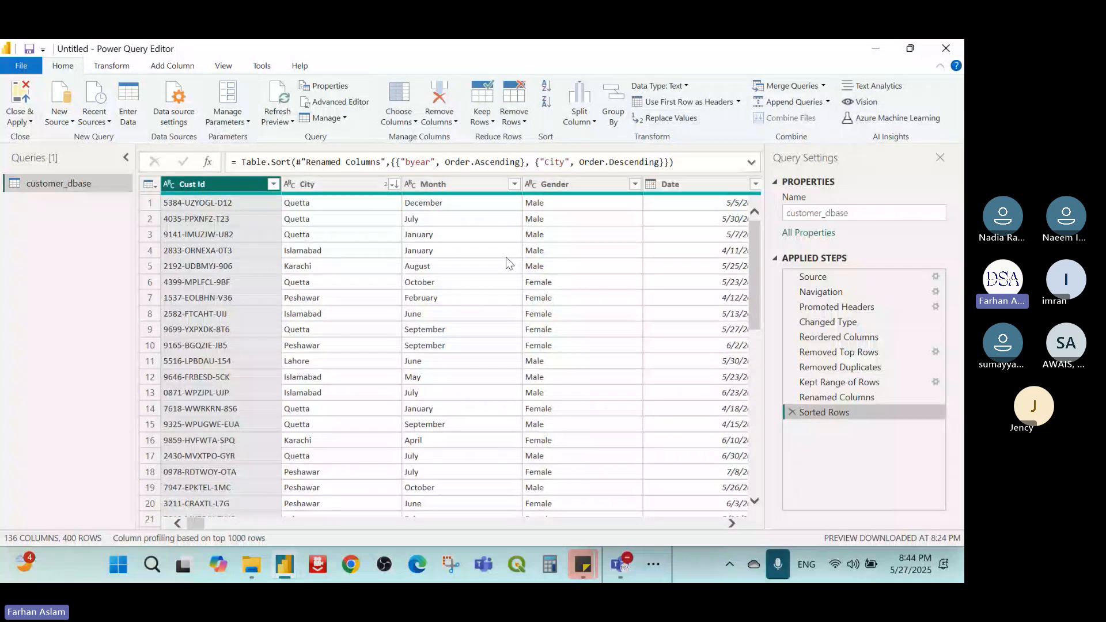
# - Replace the value 14 with 100 in the Birthday column and check the replaced values down the rows
pyautogui.moveTo(199, 524); pyautogui.dragTo(229, 525)
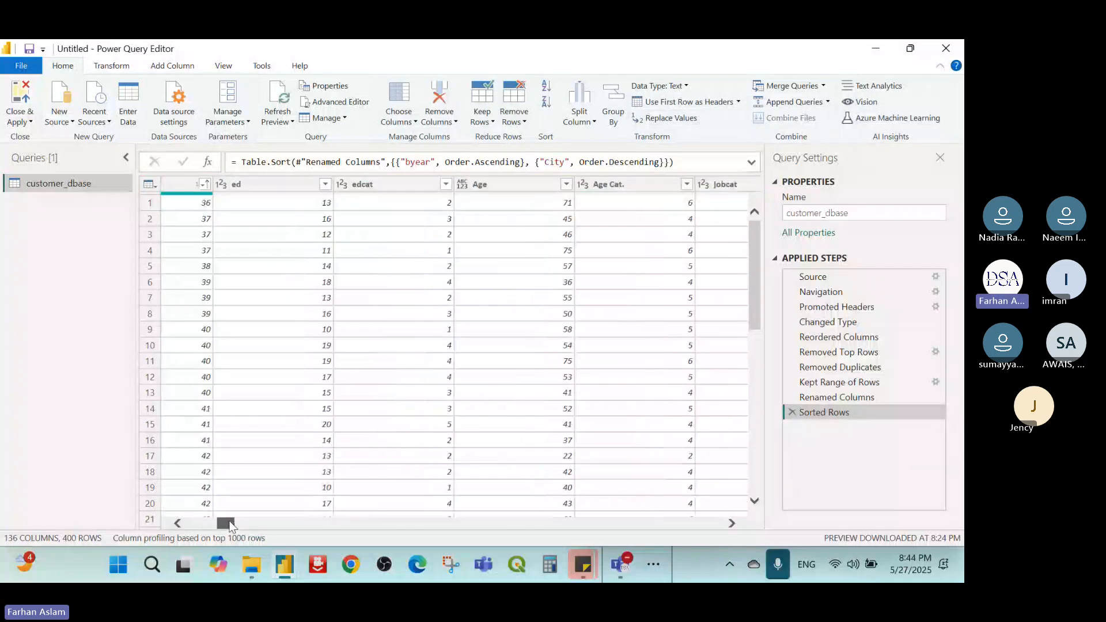
pyautogui.moveTo(229, 520); pyautogui.dragTo(220, 522)
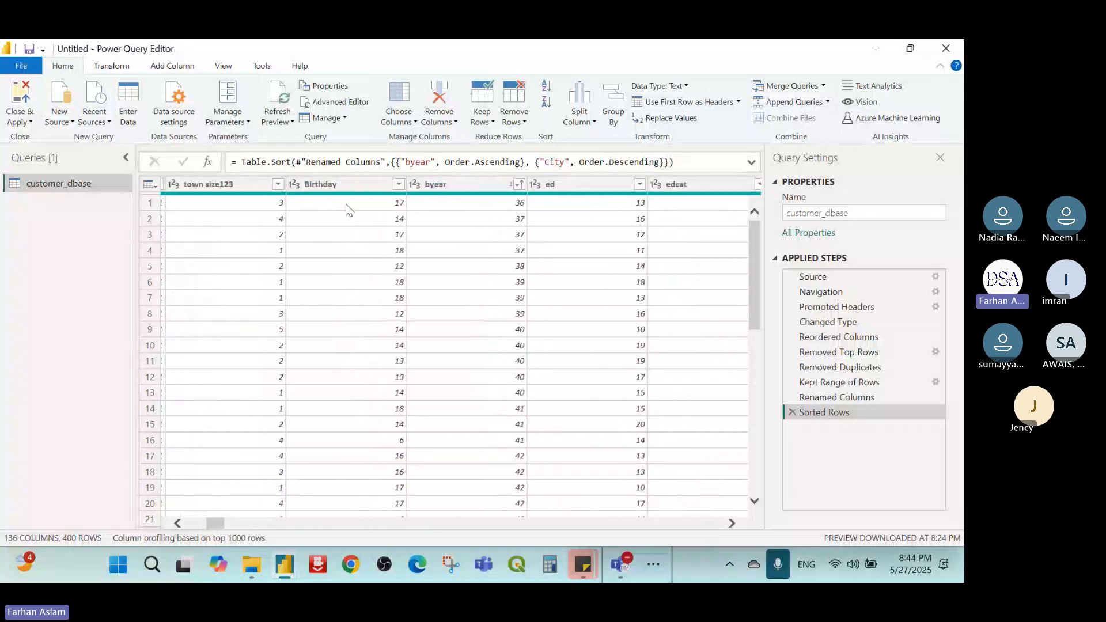
pyautogui.click(357, 187)
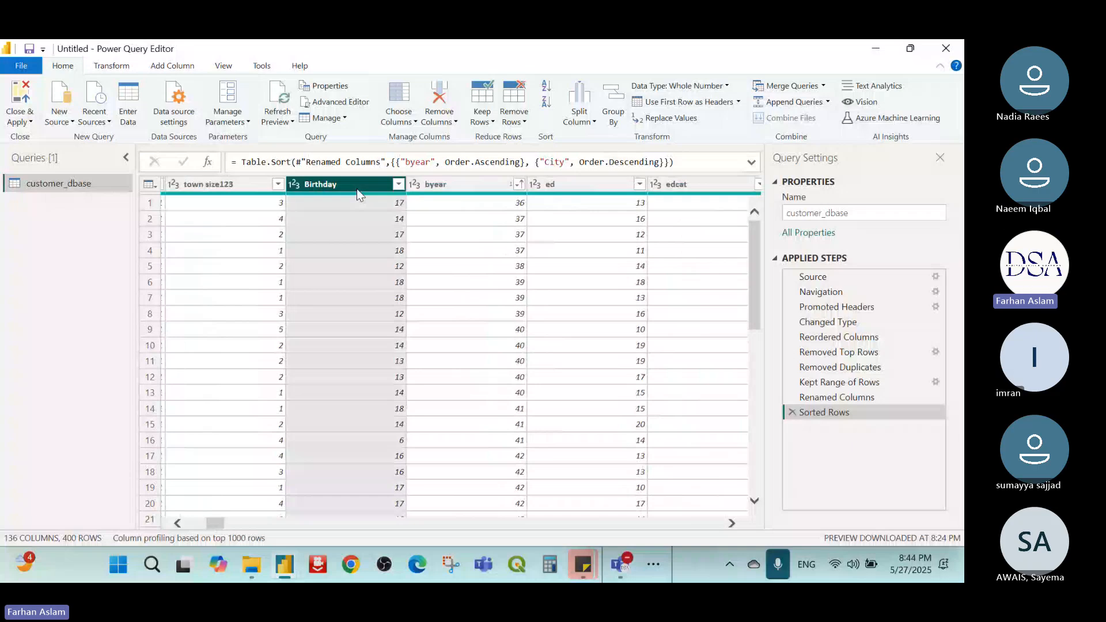
pyautogui.click(387, 331)
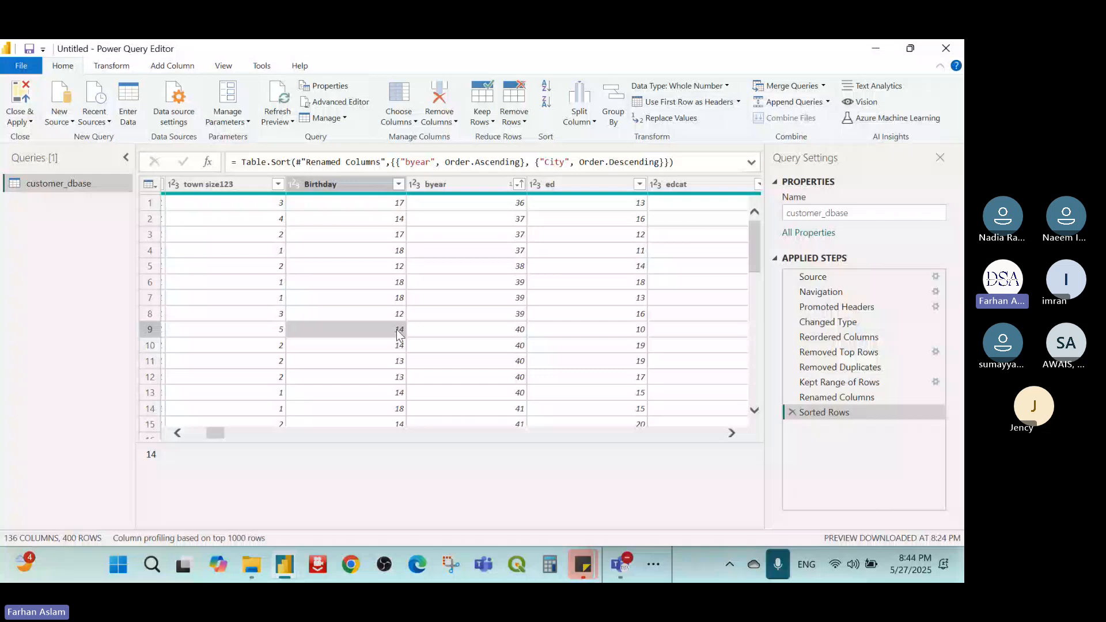
pyautogui.rightClick(397, 333)
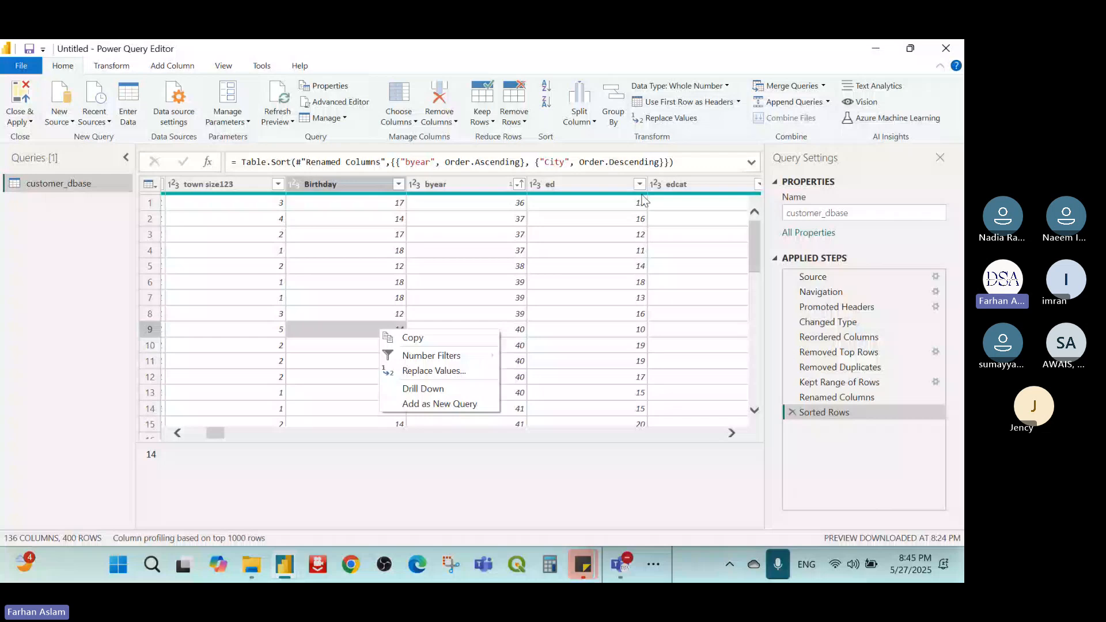
pyautogui.click(434, 370)
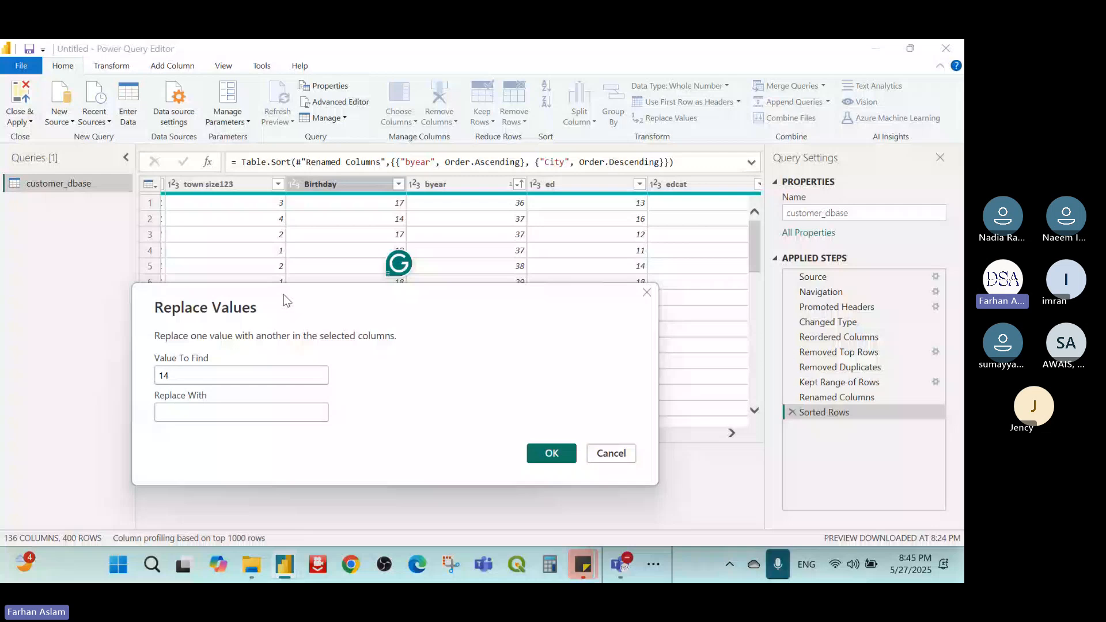
pyautogui.moveTo(284, 295); pyautogui.dragTo(289, 280)
pyautogui.click(227, 393)
pyautogui.write('100')
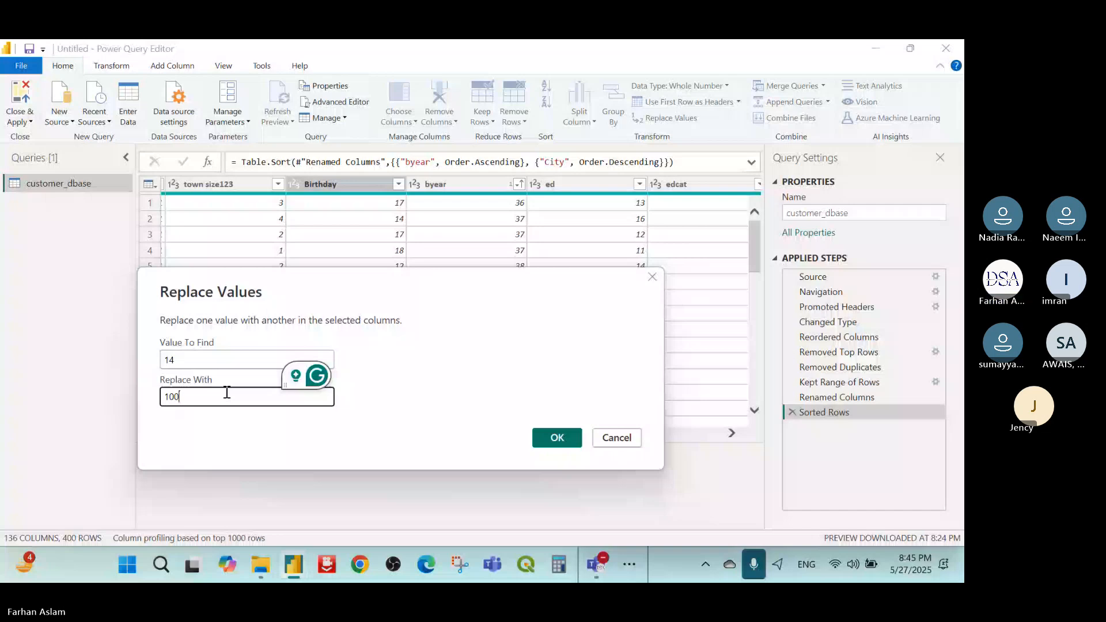
pyautogui.press('Return')
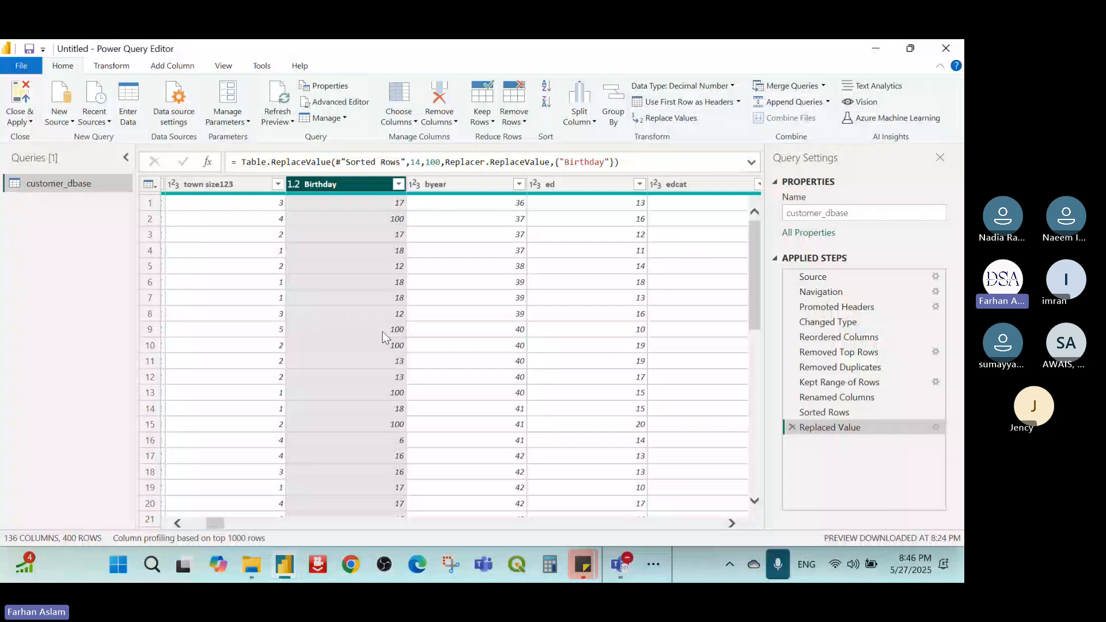
pyautogui.click(385, 218)
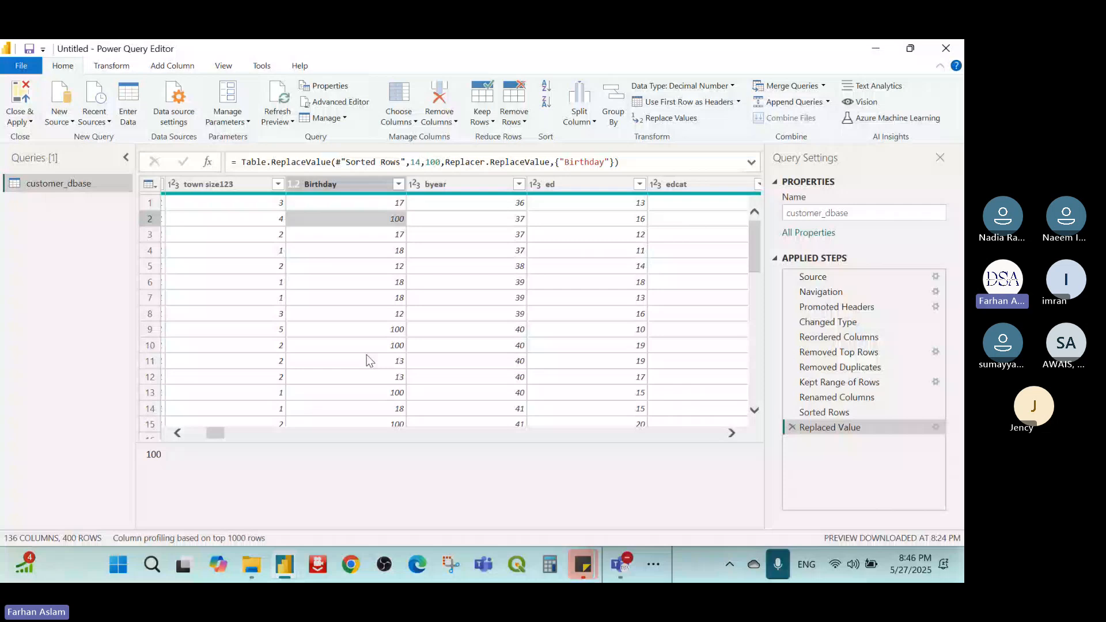
pyautogui.scroll(-9, 366, 360)
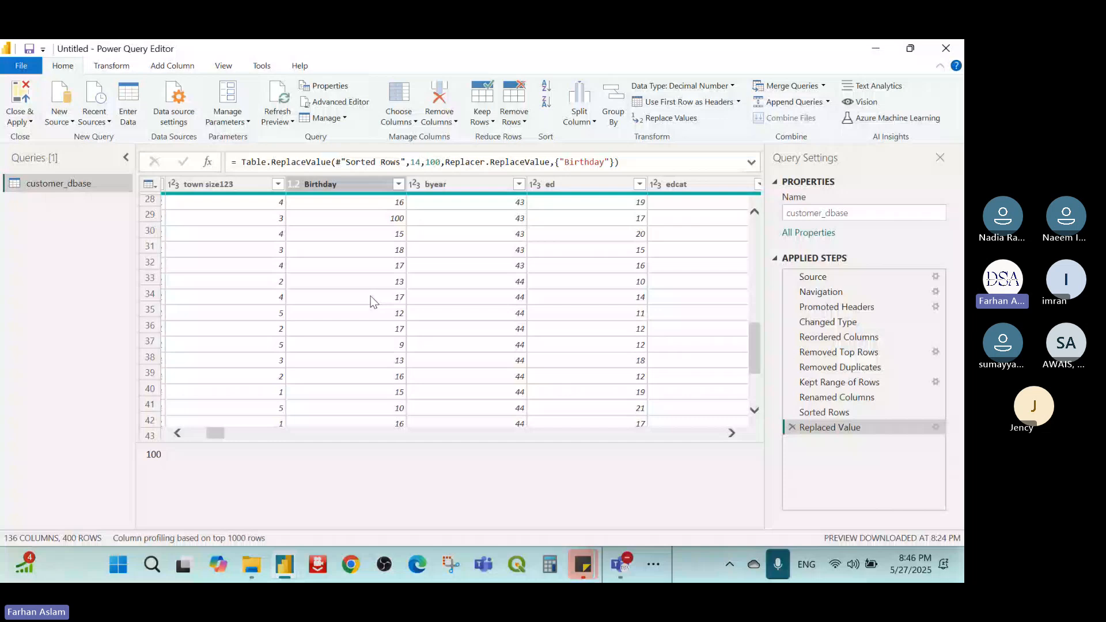
pyautogui.scroll(9, 372, 299)
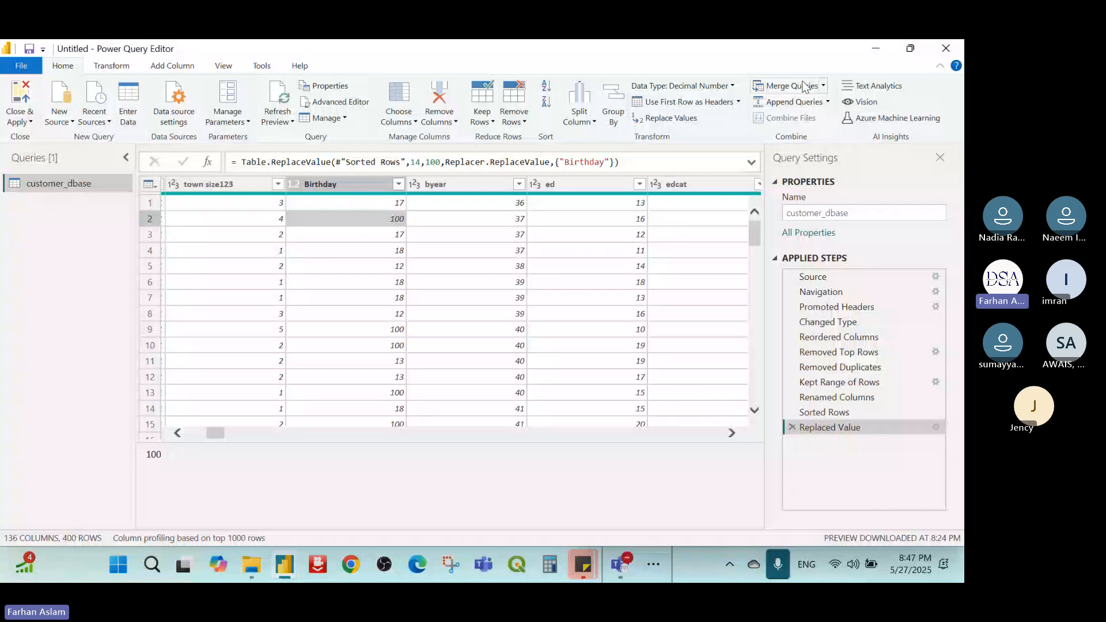
# - Switch from the query editor to the Power BI Desktop report and load Sheet1 of the BI_Gender workbook from the Merge Quries folder
pyautogui.click(29, 122)
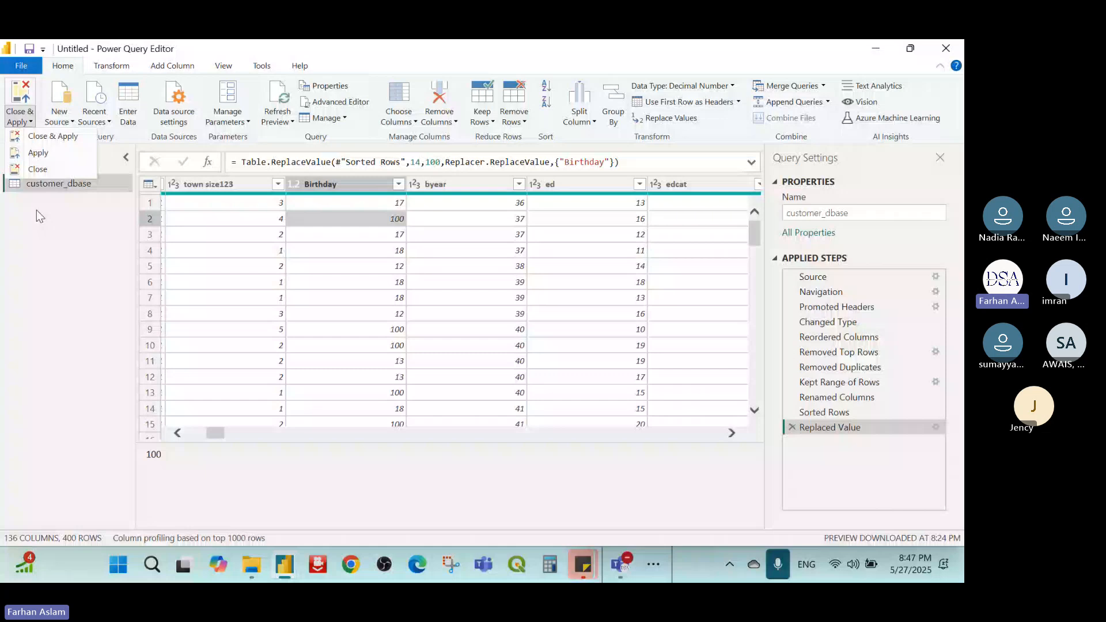
pyautogui.click(31, 122)
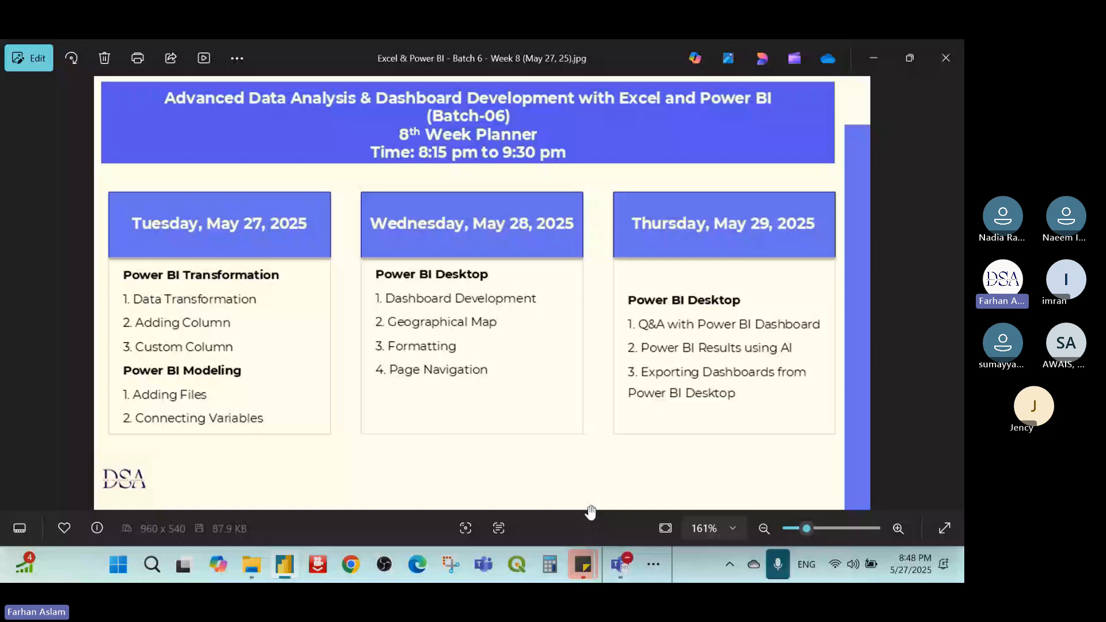
pyautogui.click(284, 565)
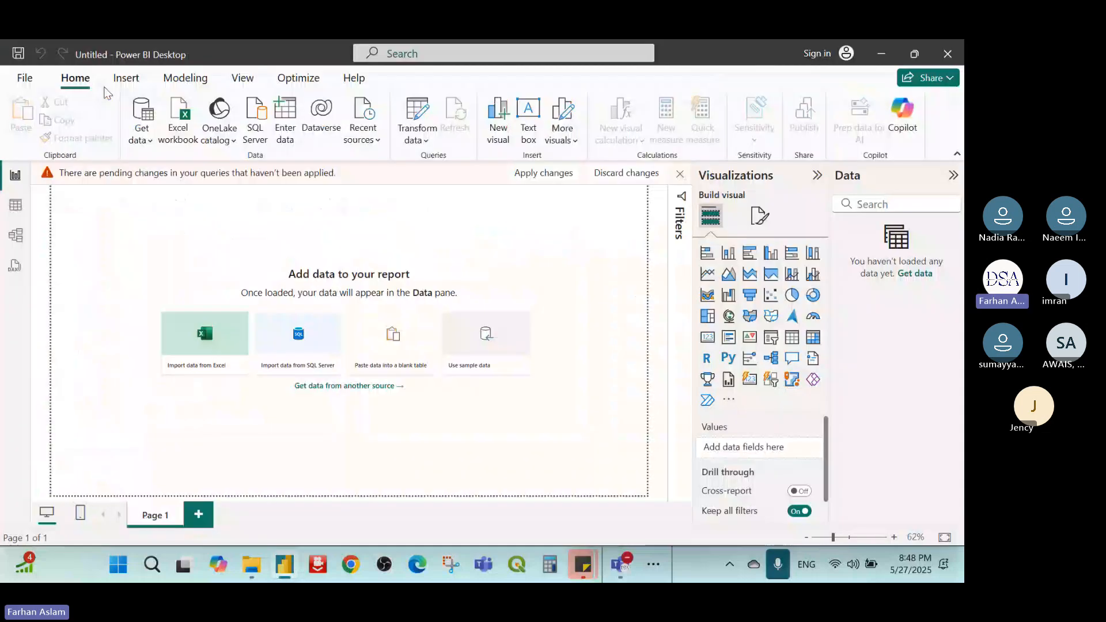
pyautogui.click(178, 120)
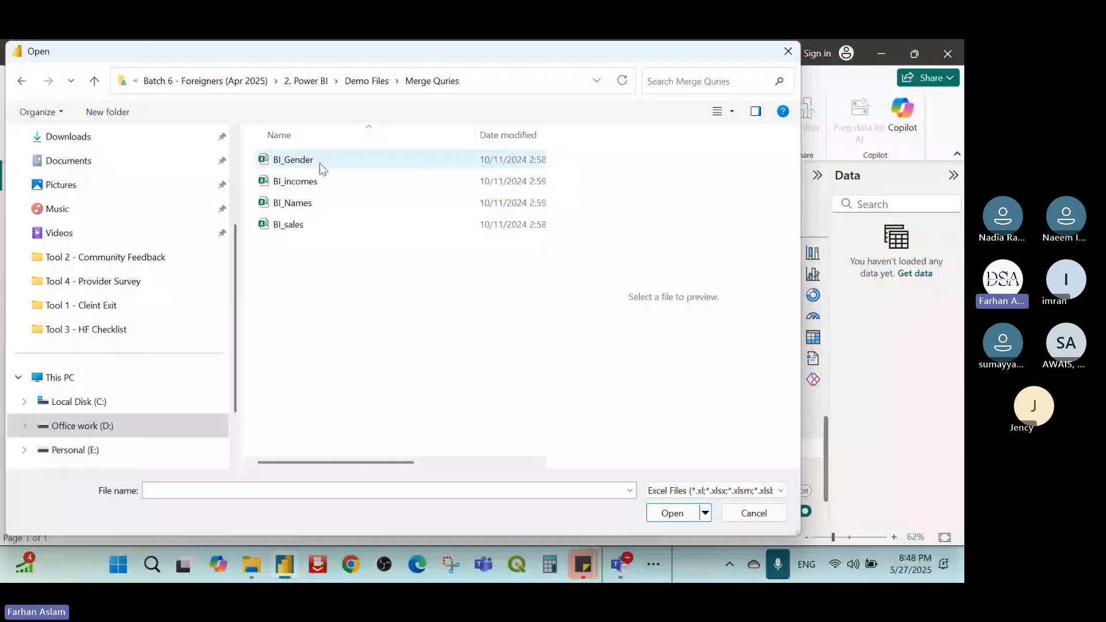
pyautogui.click(321, 167)
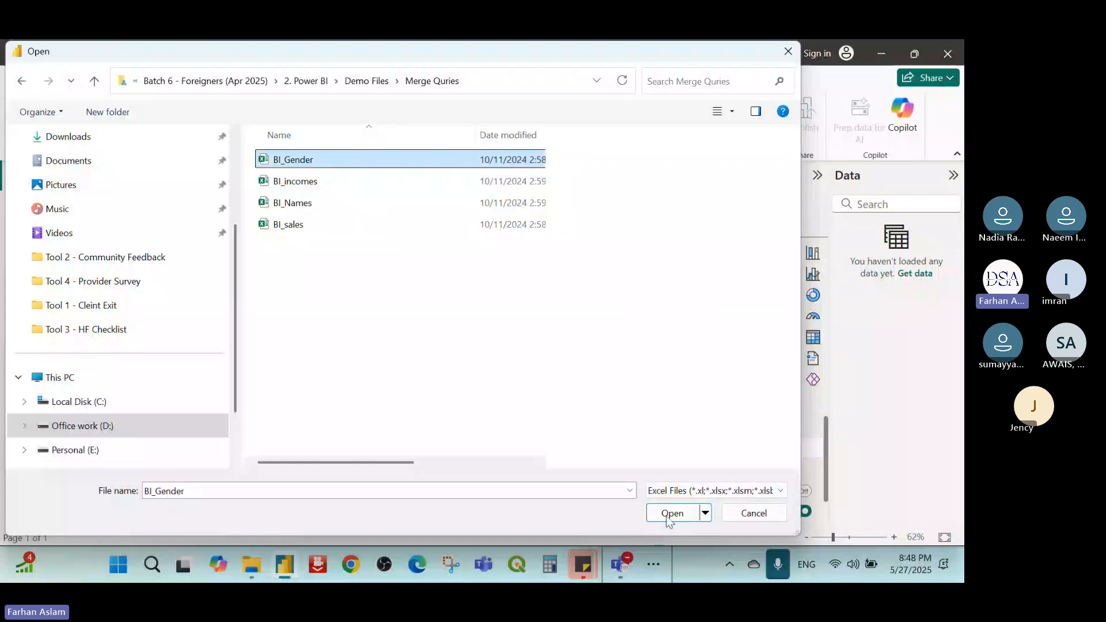
pyautogui.click(671, 513)
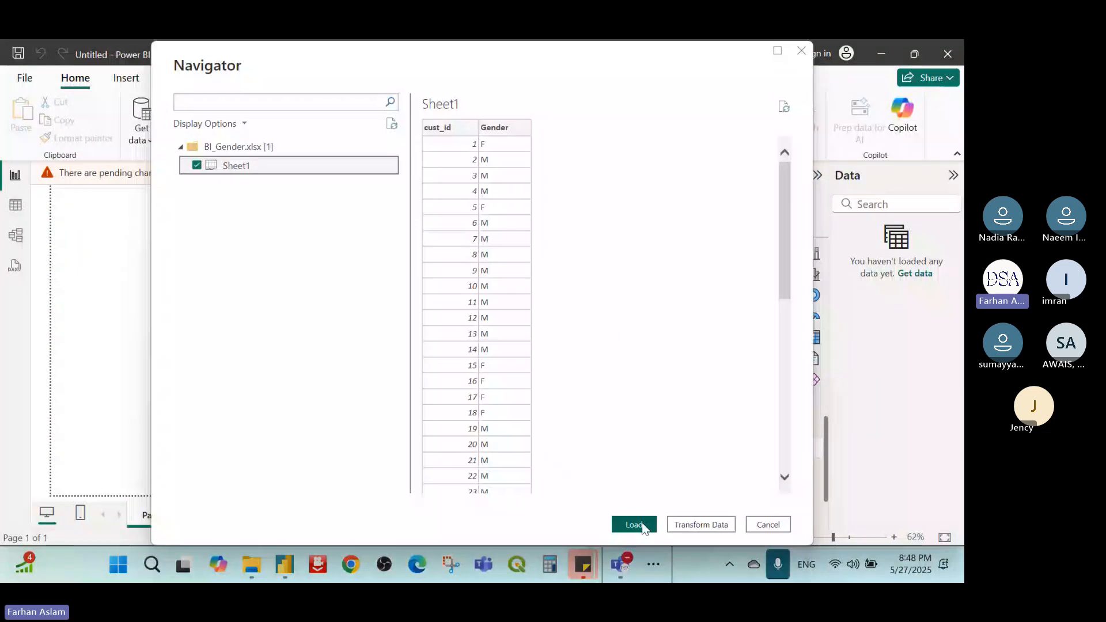
pyautogui.click(641, 525)
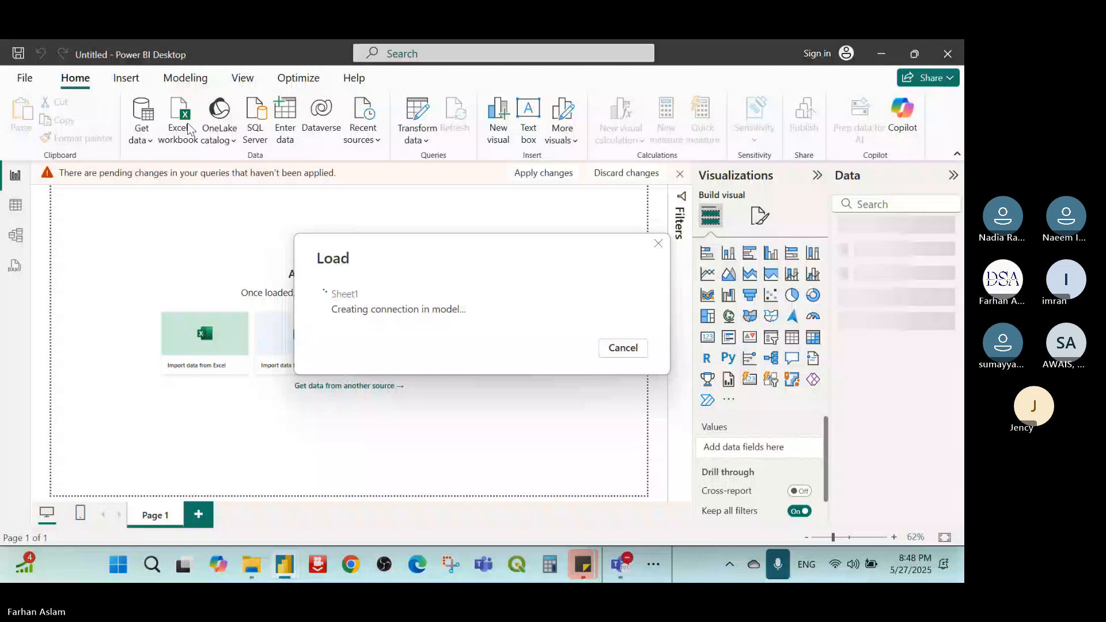
# - Try to rename the loaded Sheet1 table, and apply the pending query changes to the model
pyautogui.rightClick(890, 229)
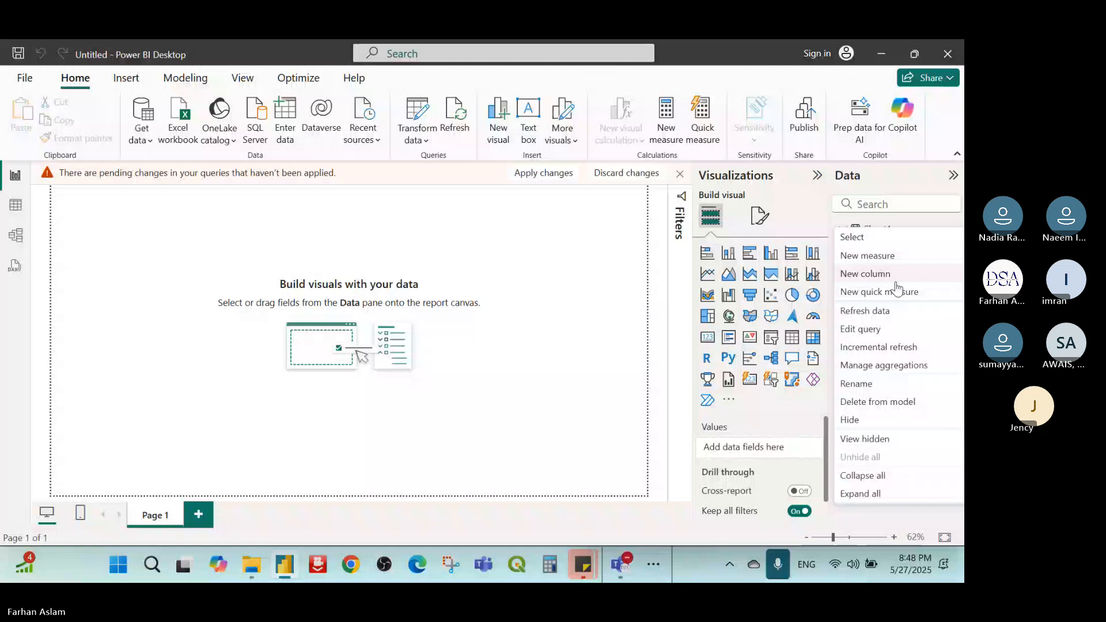
pyautogui.click(879, 383)
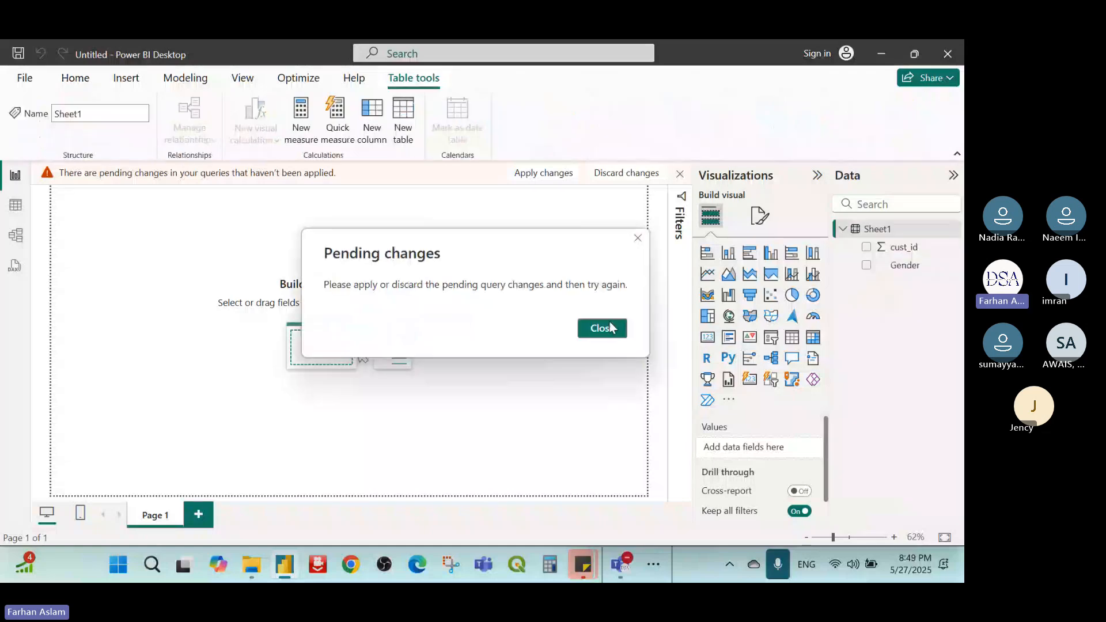
pyautogui.click(610, 328)
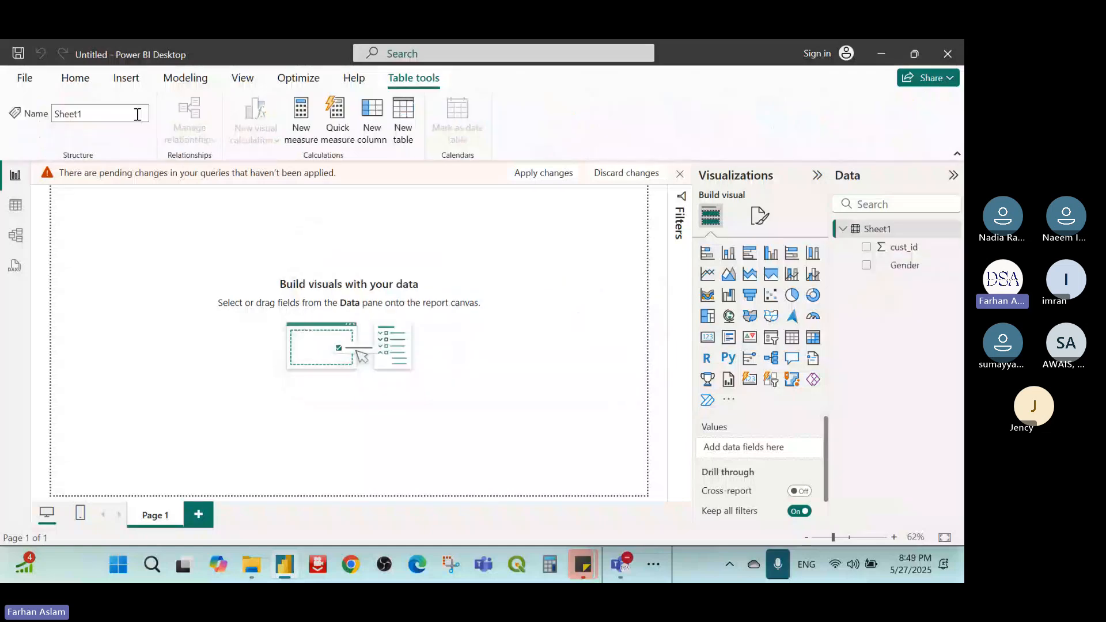
pyautogui.click(568, 176)
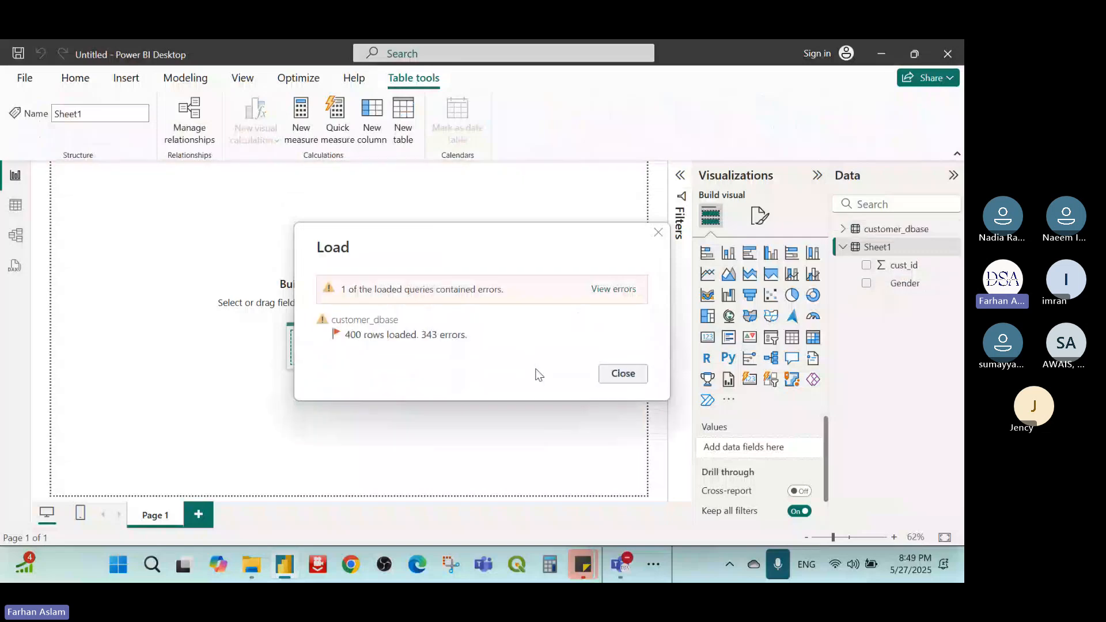
pyautogui.press('Escape')
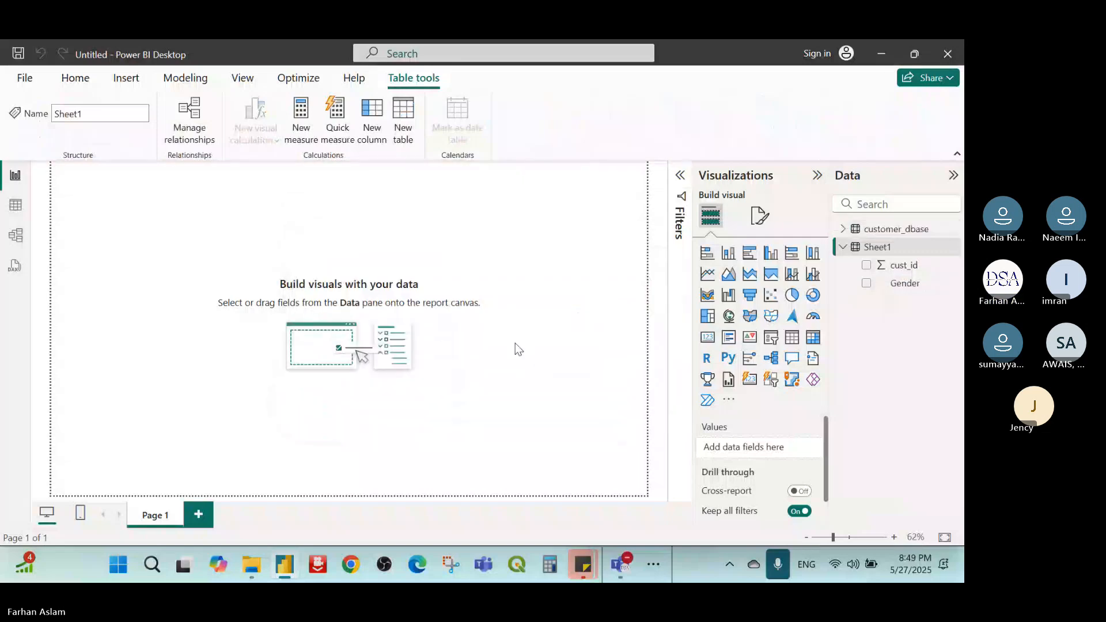
# - Import the BI_incomes Excel workbook and load its Sheet1 into the model
pyautogui.click(80, 88)
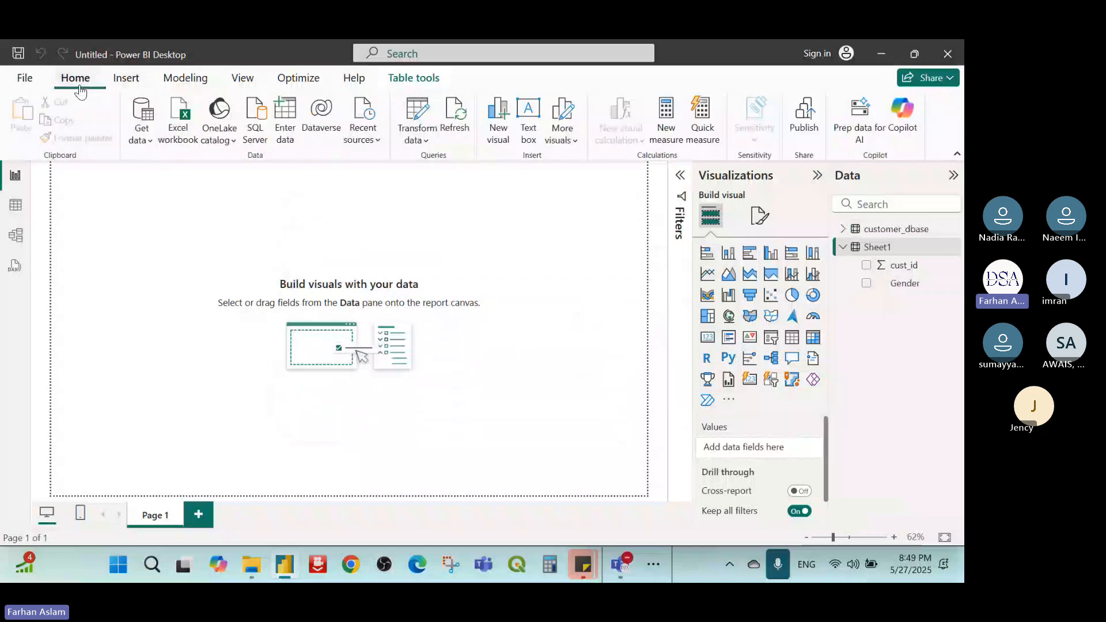
pyautogui.click(177, 127)
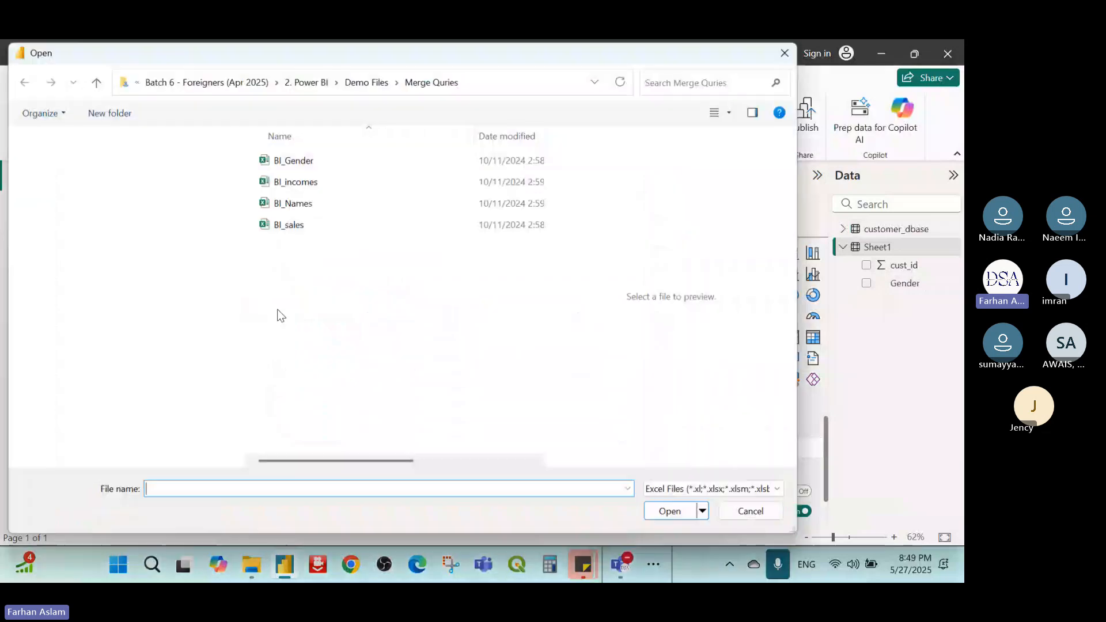
pyautogui.click(289, 182)
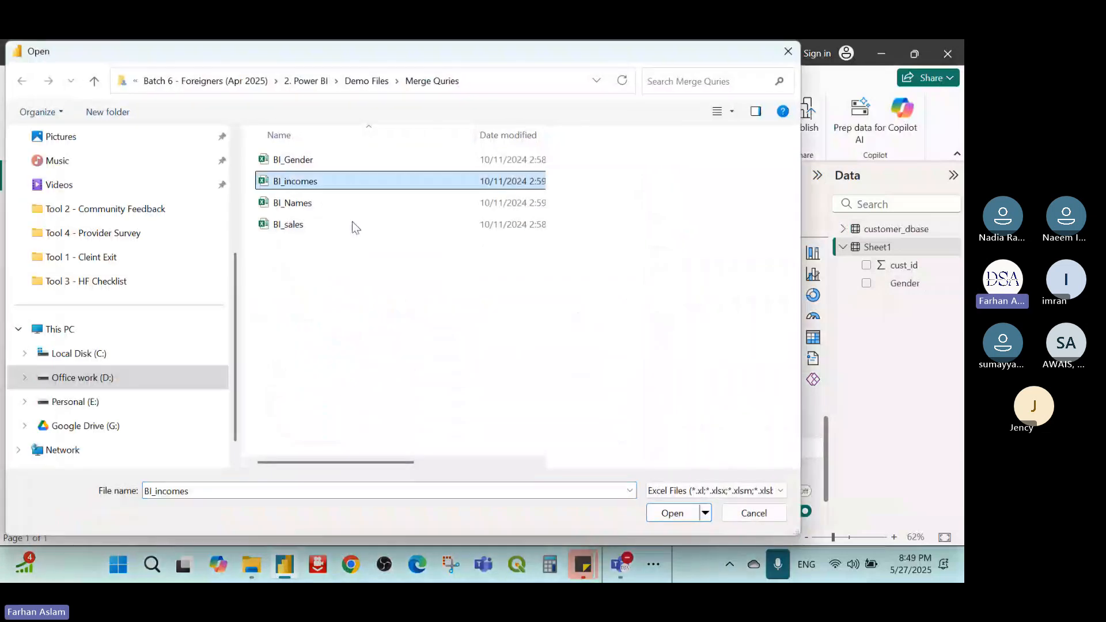
pyautogui.click(684, 511)
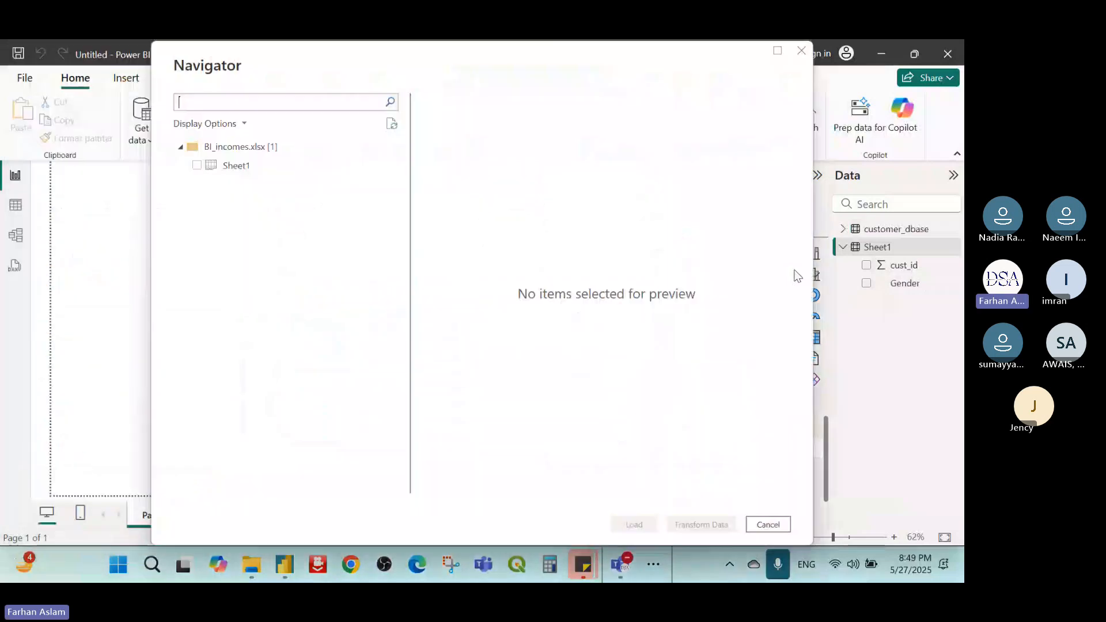
pyautogui.click(197, 166)
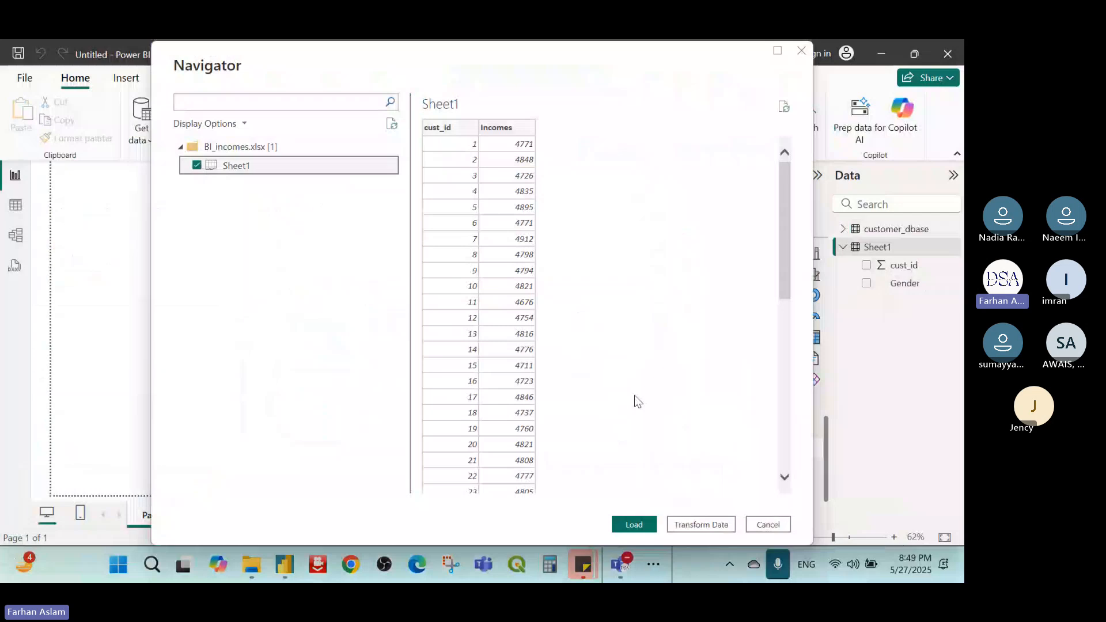
pyautogui.click(651, 525)
# - Rename the table containing the Incomes field as Income and the table containing the Gender field as Gender
pyautogui.rightClick(864, 288)
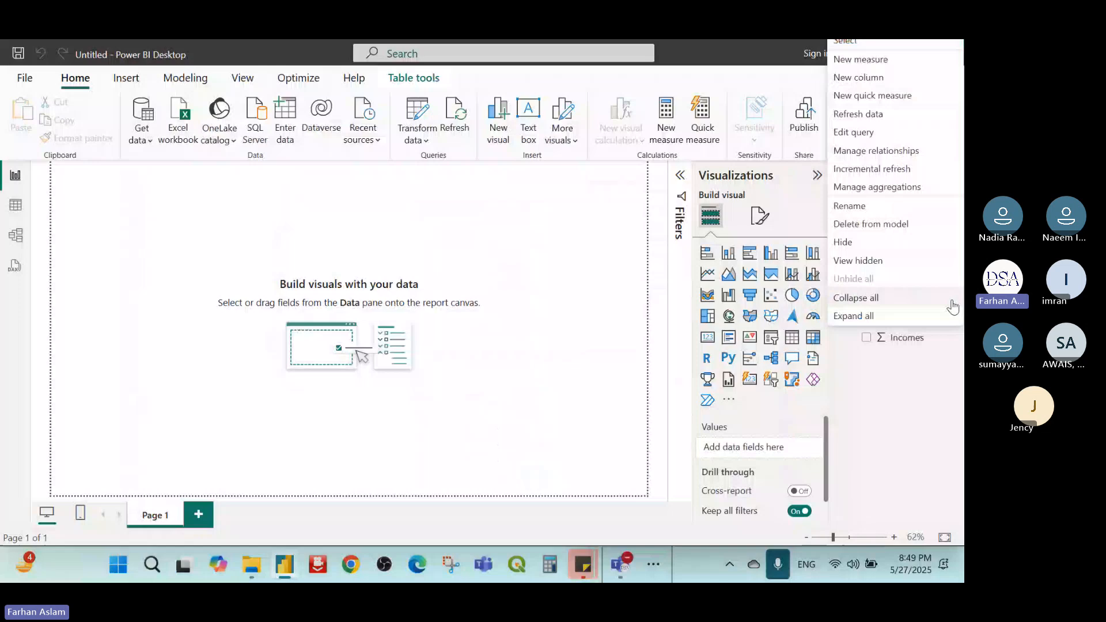
pyautogui.click(873, 207)
pyautogui.write('Income')
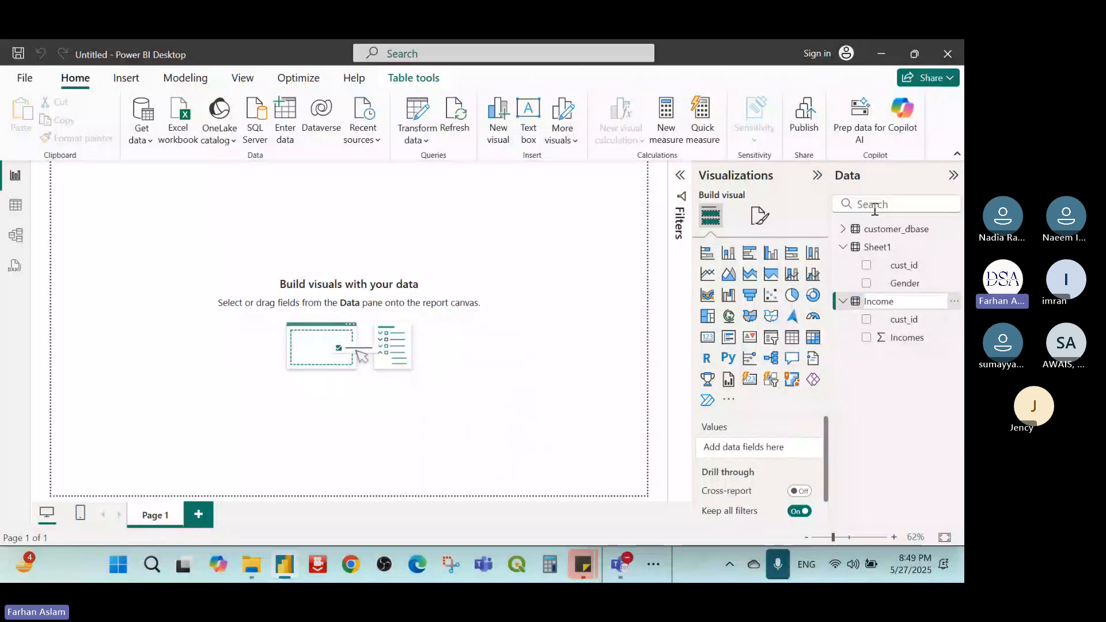
pyautogui.rightClick(878, 301)
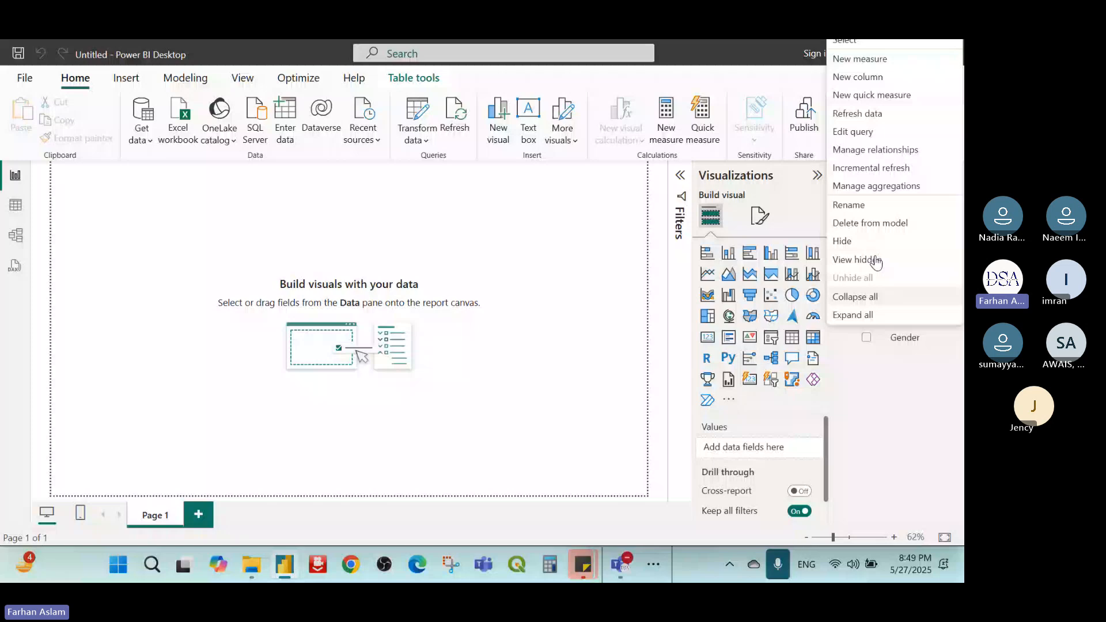
pyautogui.click(876, 260)
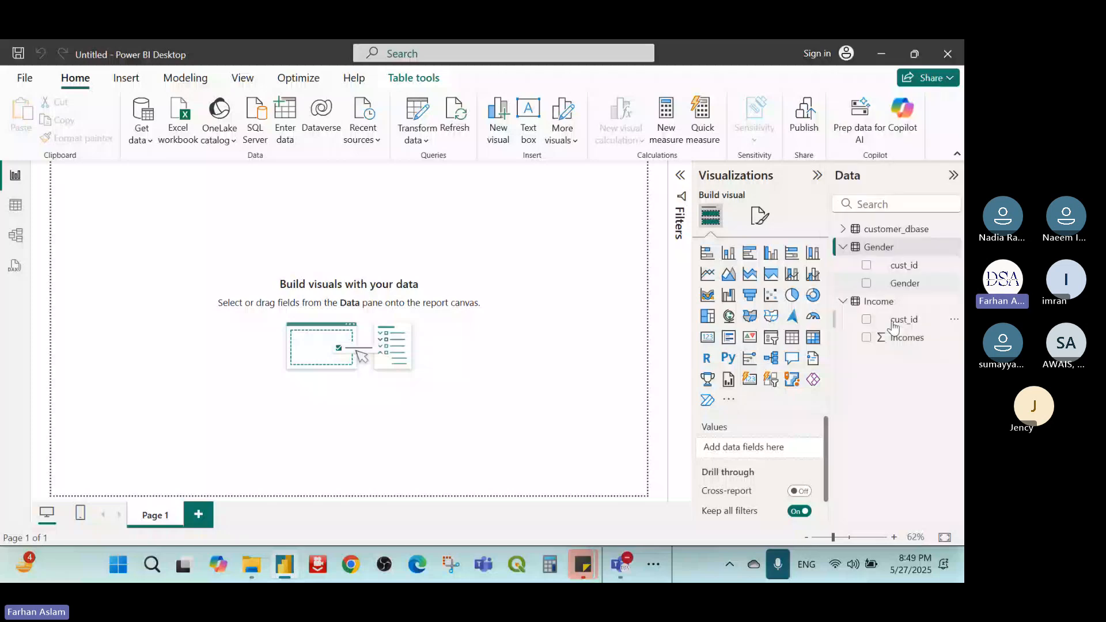
# - Examine the rows and fields of the Gender and Income tables in the table view, comparing their cust_id columns
pyautogui.click(15, 204)
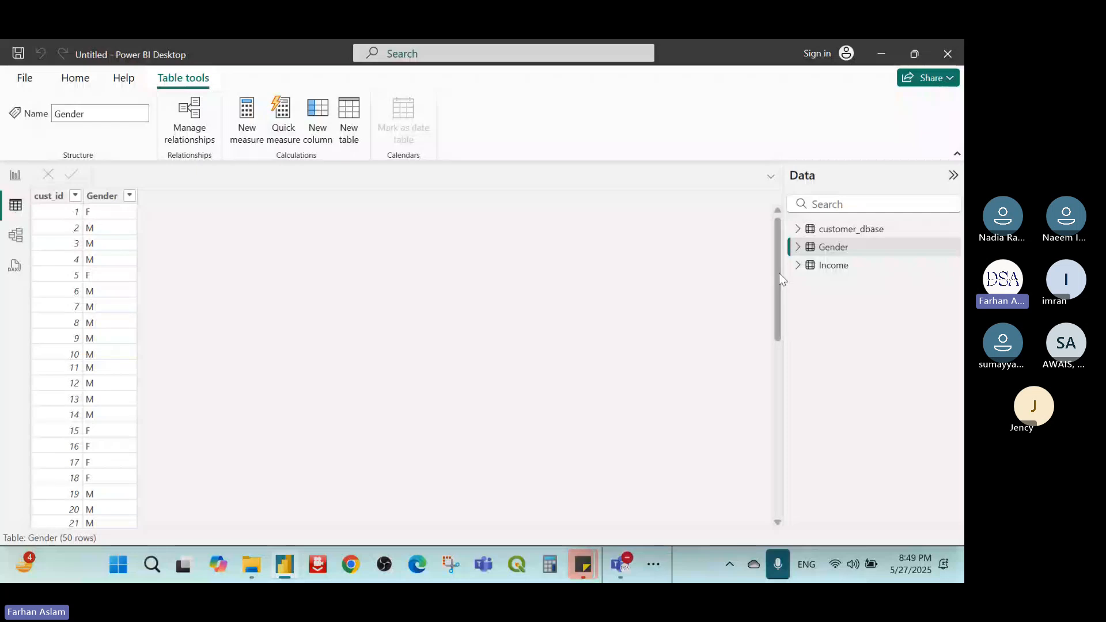
pyautogui.click(829, 265)
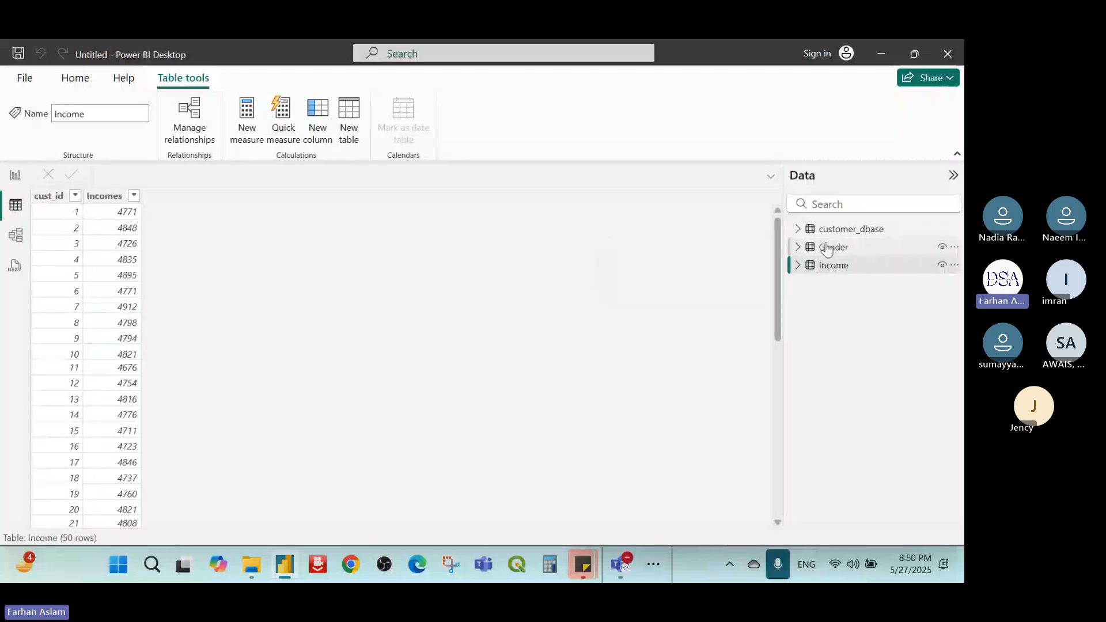
pyautogui.click(827, 249)
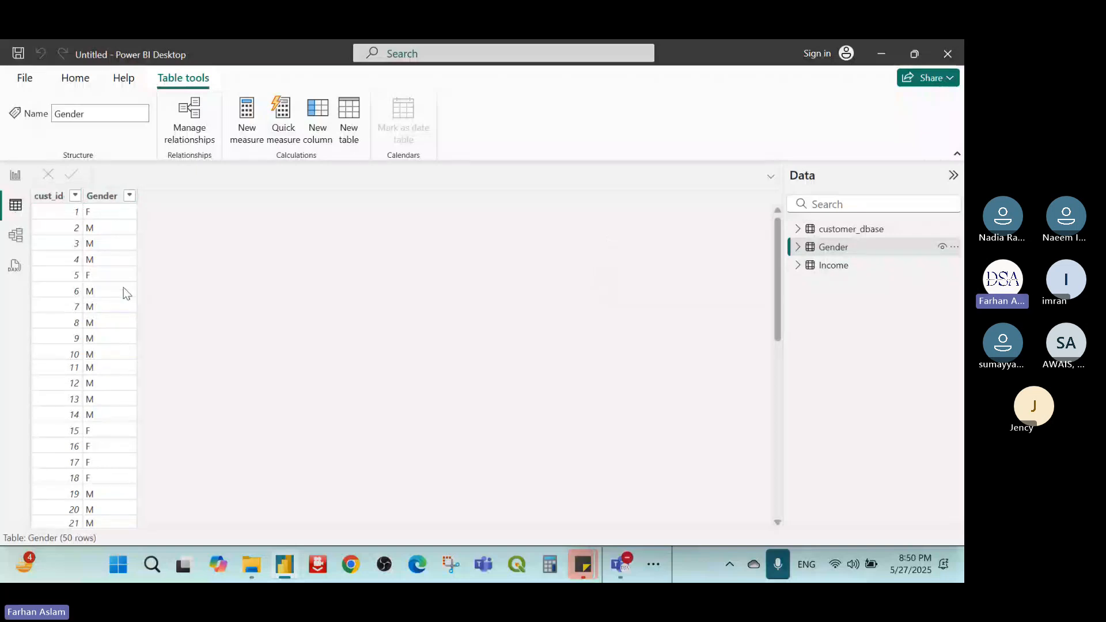
pyautogui.scroll(-1, 127, 294)
pyautogui.scroll(1, 127, 294)
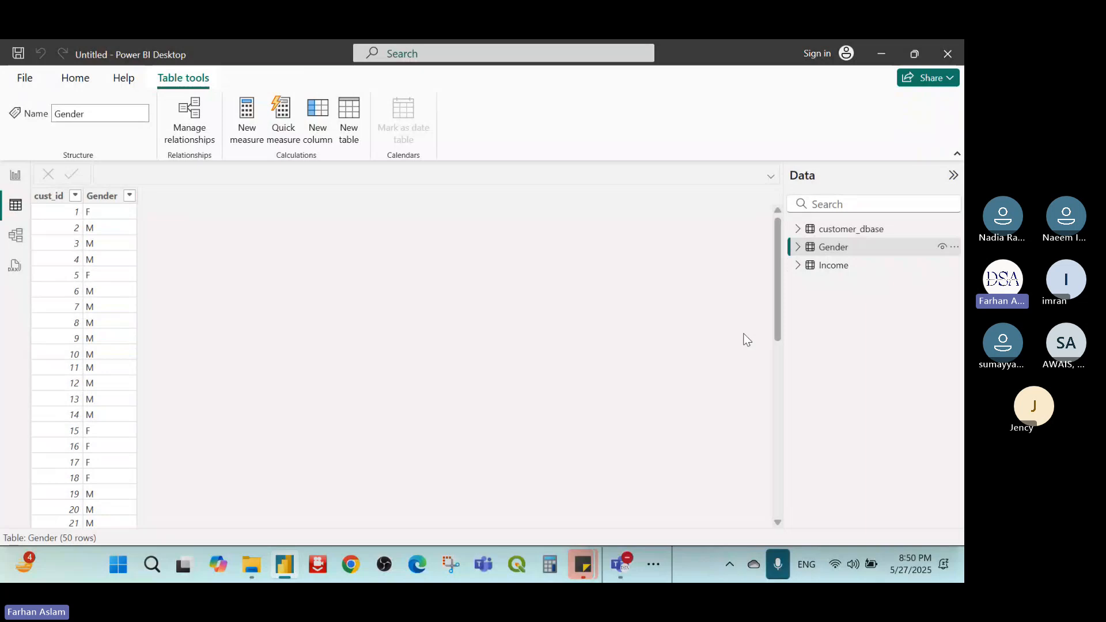
pyautogui.click(834, 266)
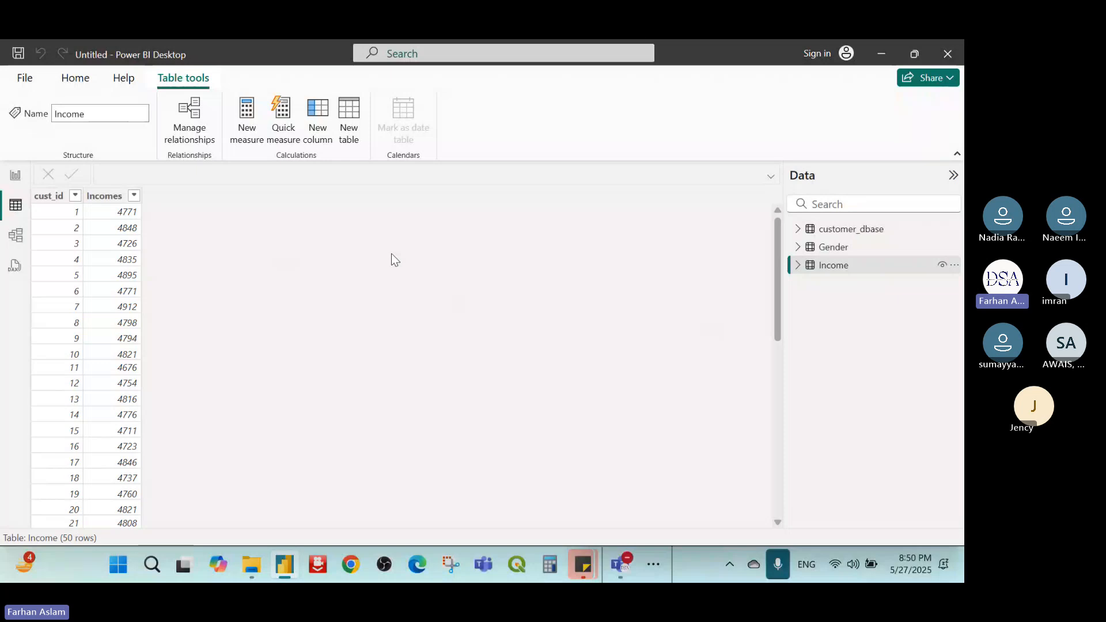
pyautogui.click(827, 252)
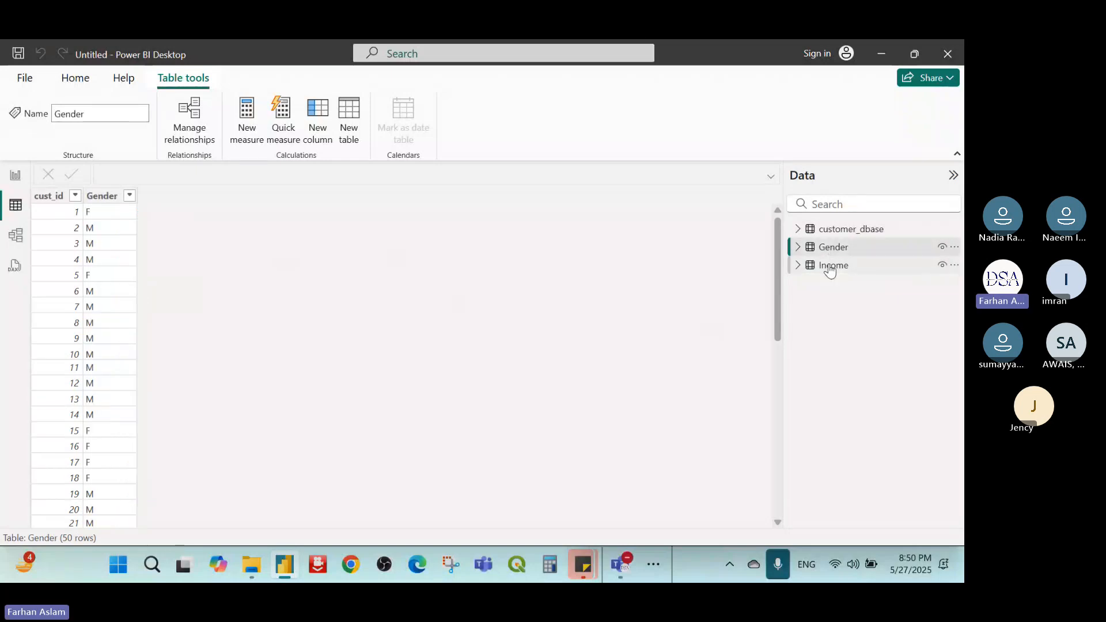
pyautogui.click(827, 266)
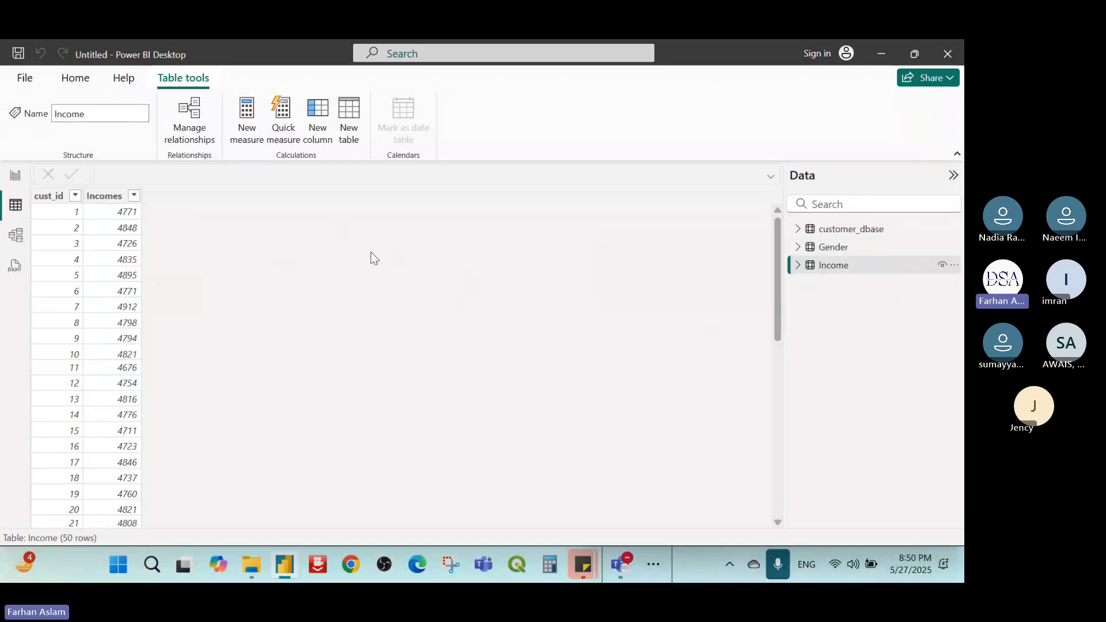
pyautogui.click(797, 247)
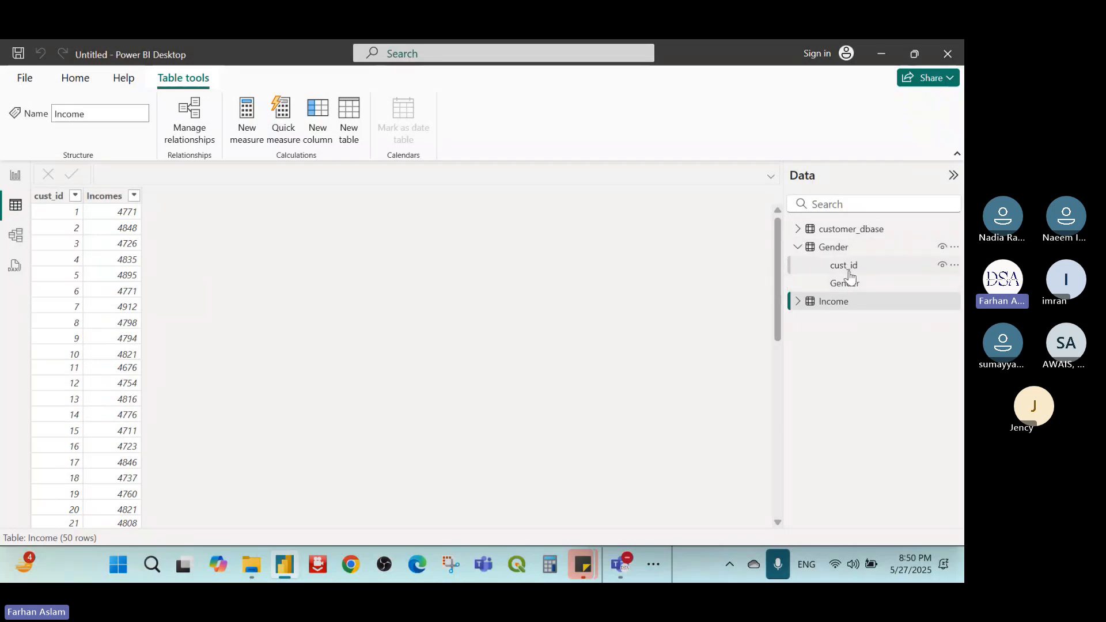
pyautogui.click(799, 303)
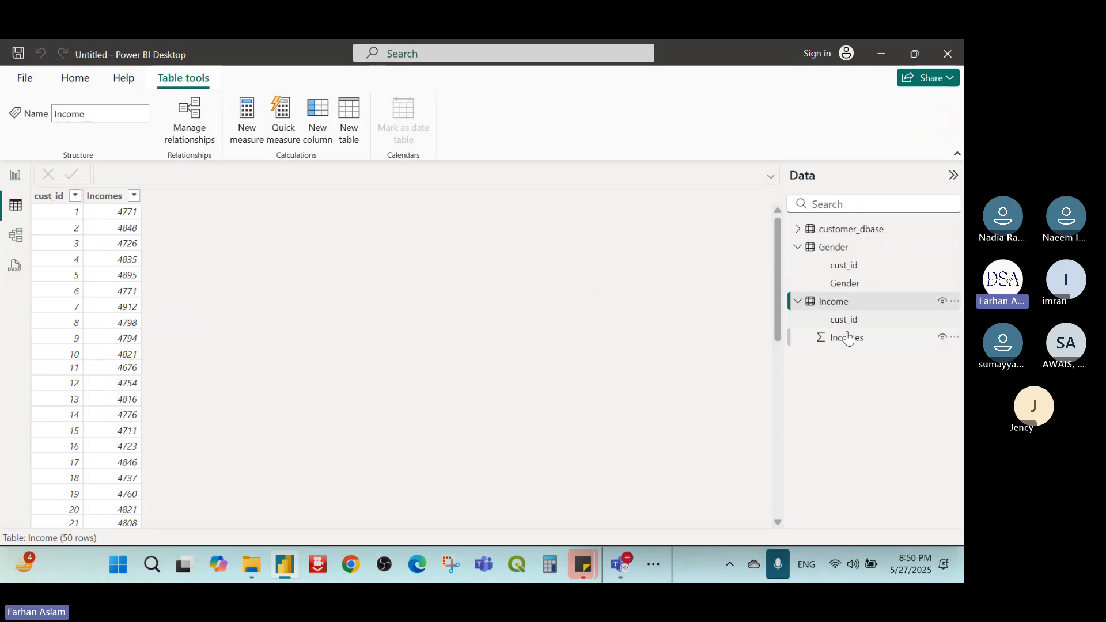
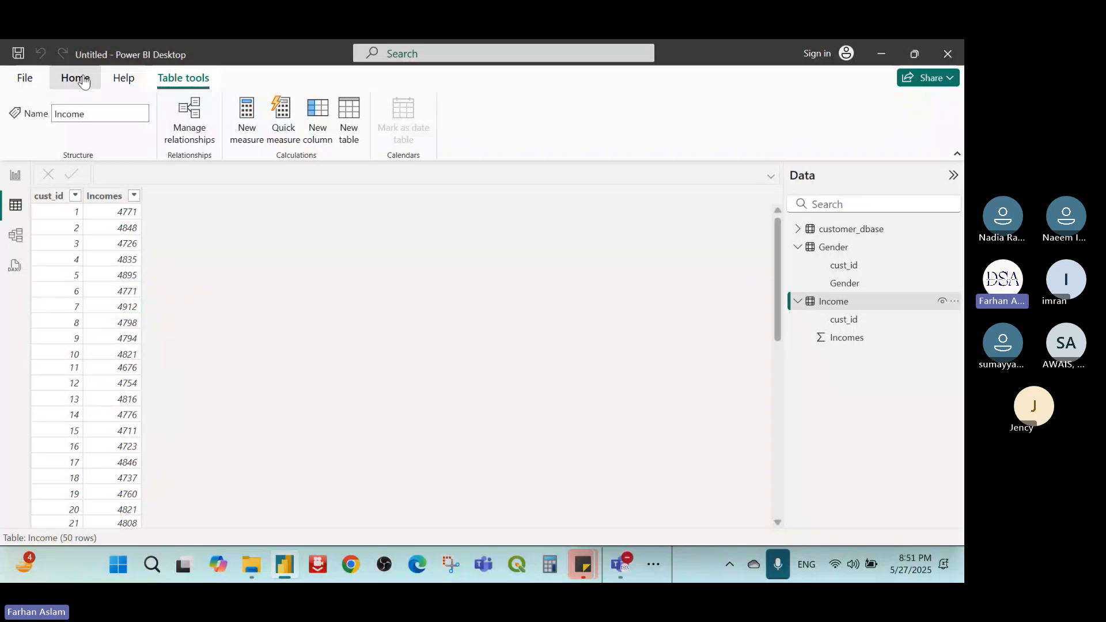
# - Open the Power Query Editor to transform the loaded data and select the Income query
pyautogui.click(83, 81)
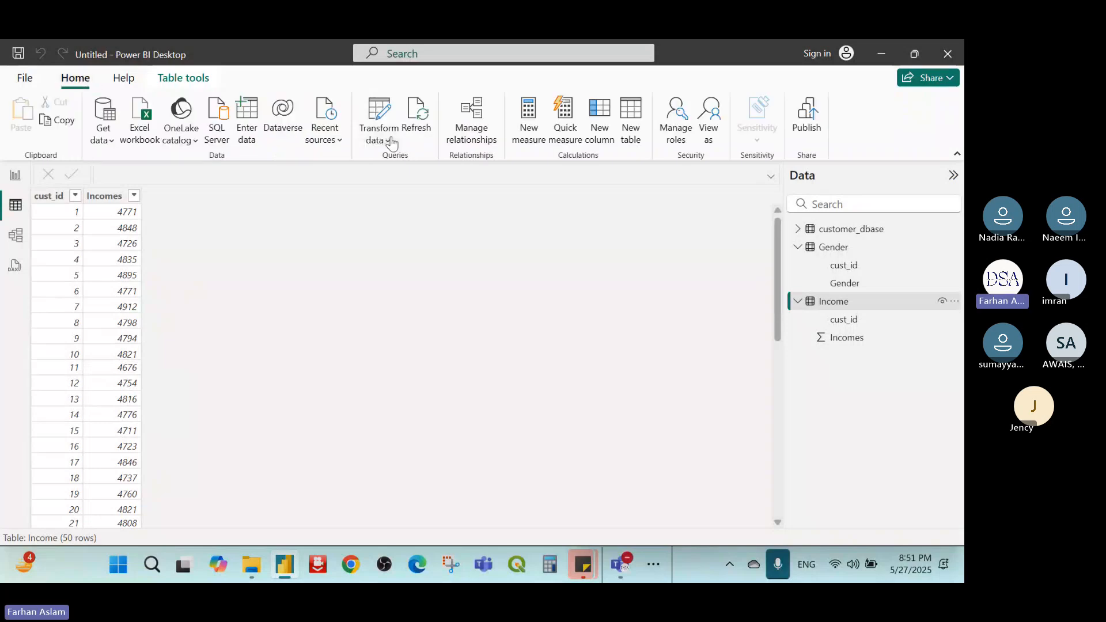
pyautogui.click(392, 143)
pyautogui.click(412, 169)
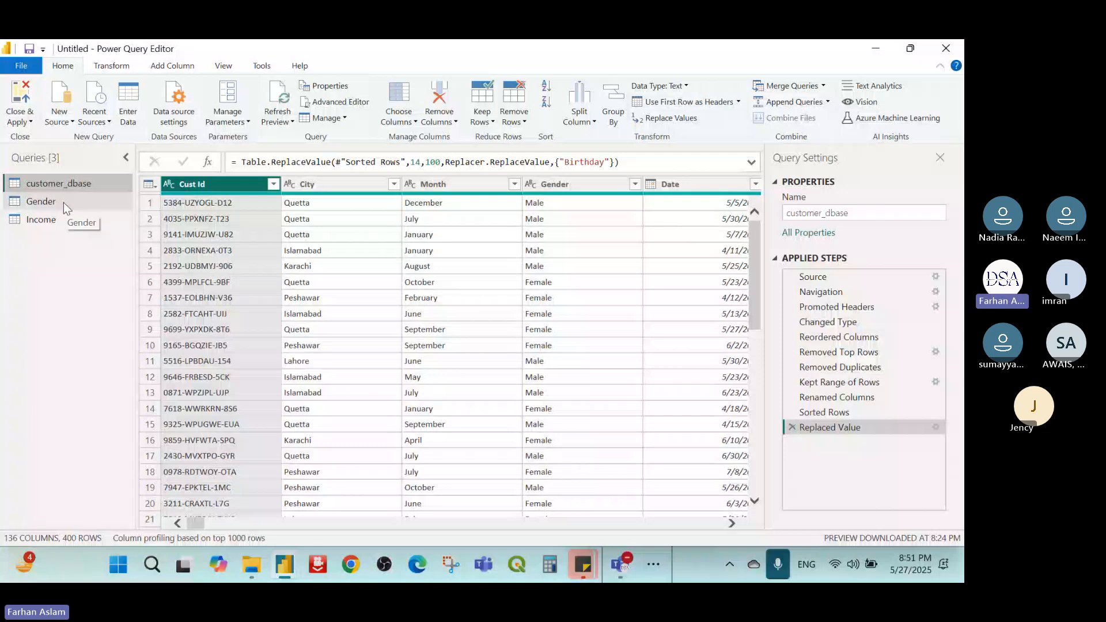
pyautogui.hotkey('alt', 'Tab')
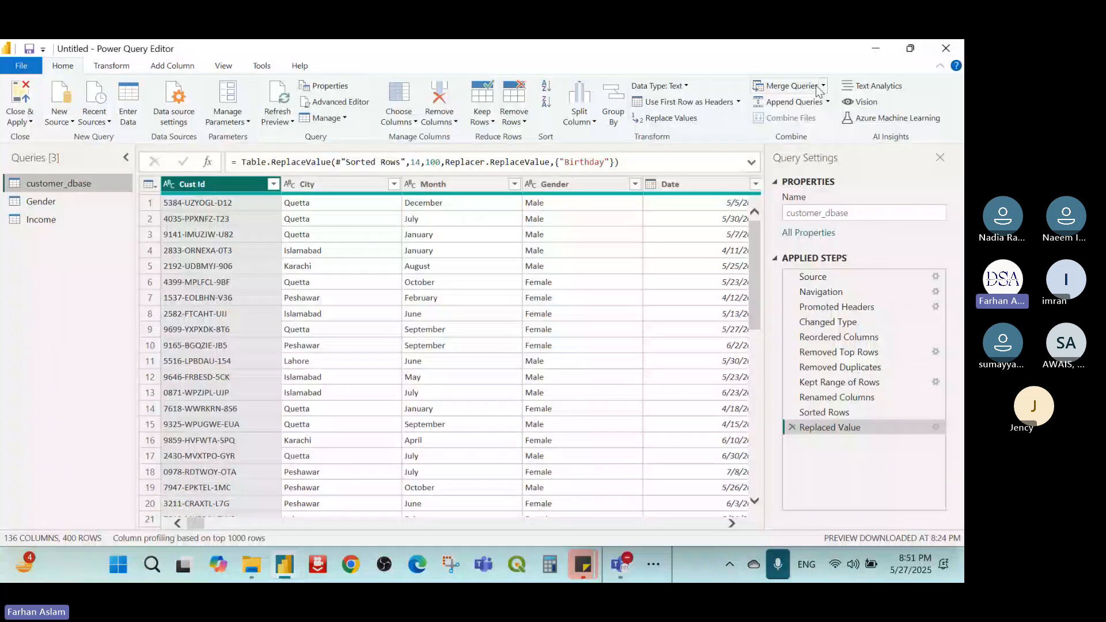
pyautogui.click(43, 218)
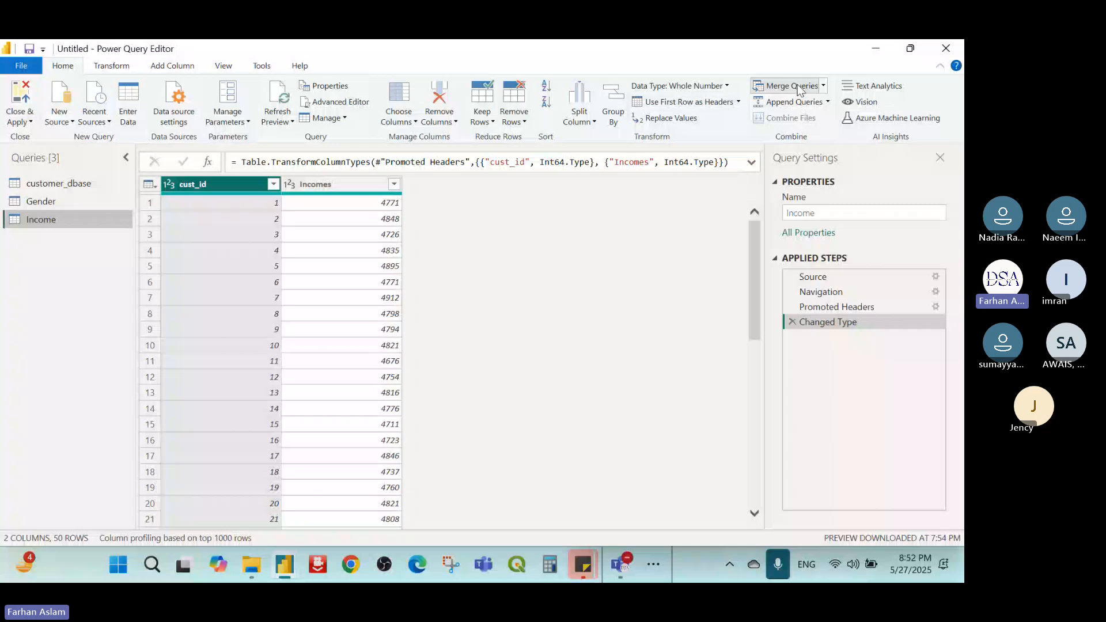
# - Merge the Income query with the Gender query, matching on cust_id with a Left Outer join
pyautogui.click(797, 85)
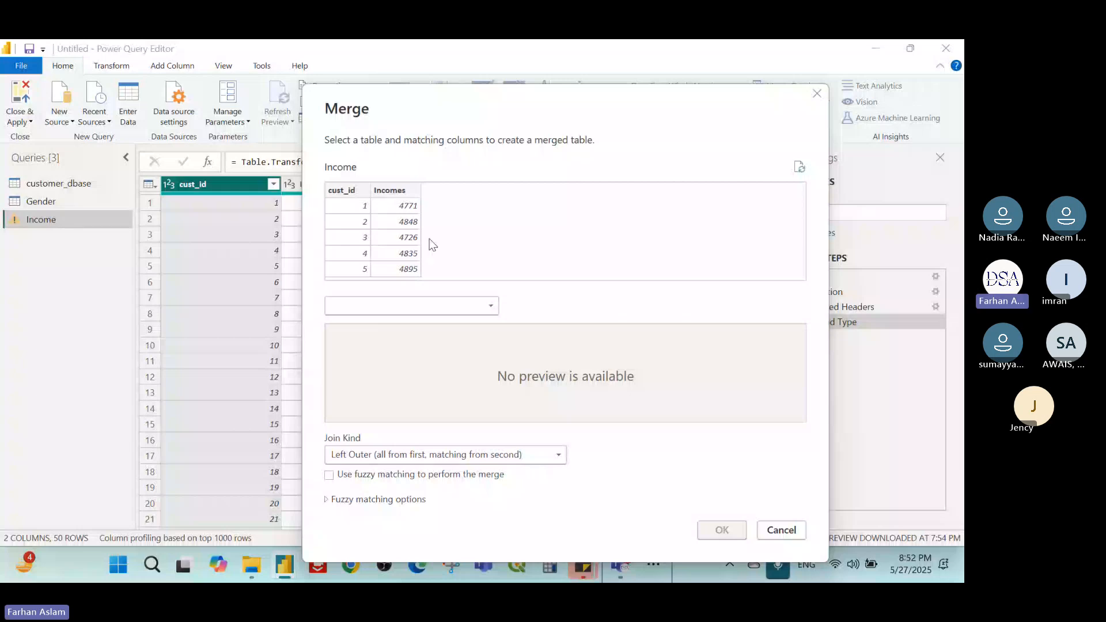
pyautogui.click(467, 306)
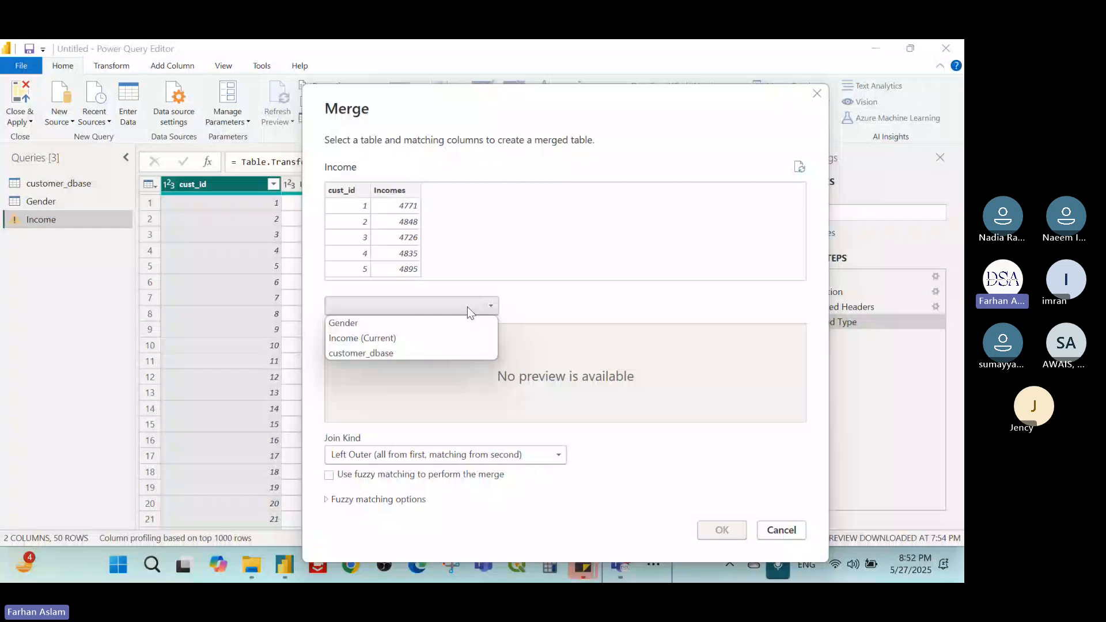
pyautogui.click(389, 325)
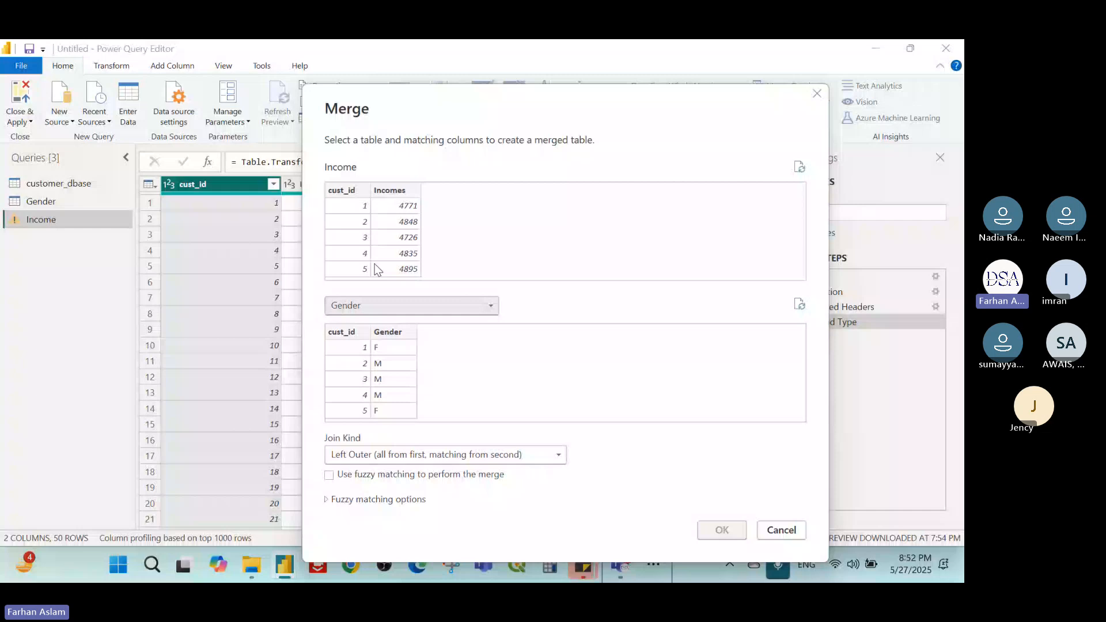
pyautogui.moveTo(360, 121); pyautogui.dragTo(410, 84)
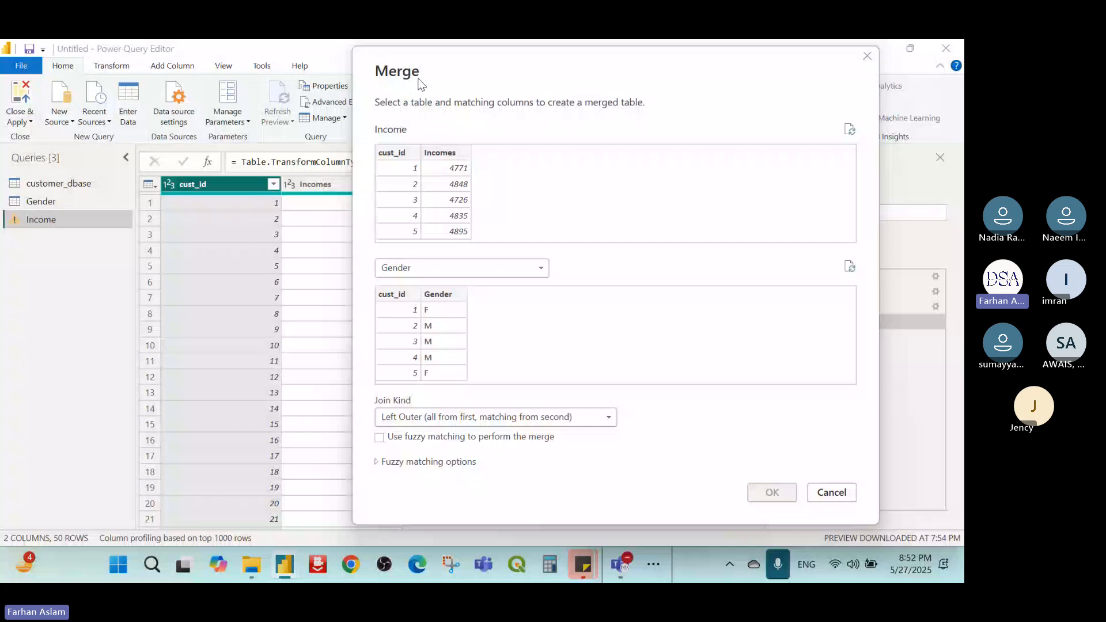
pyautogui.click(400, 157)
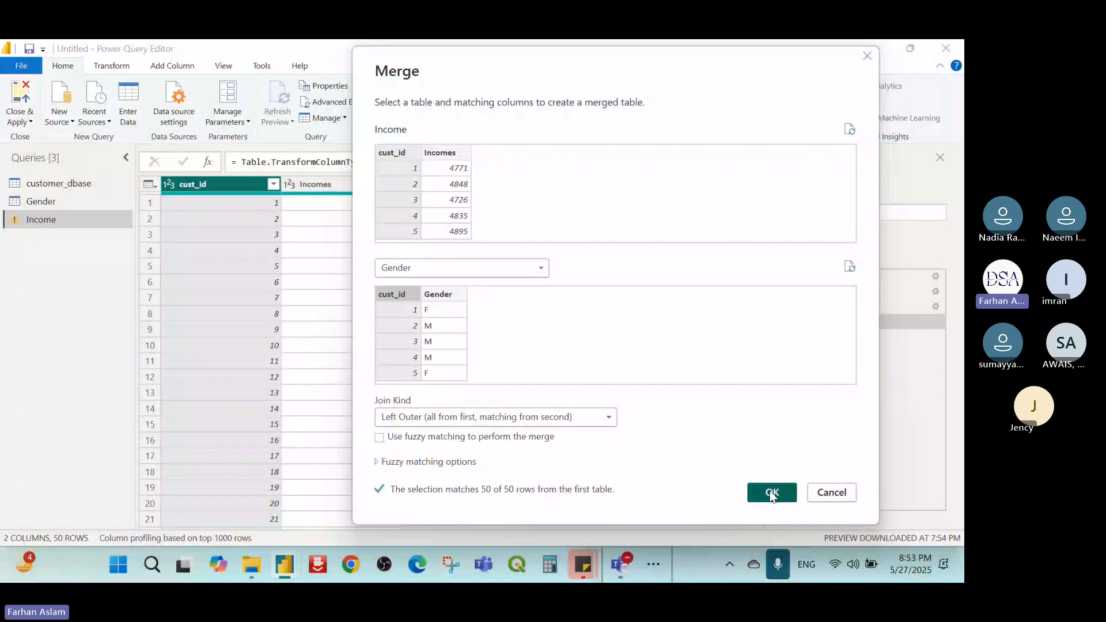
pyautogui.click(771, 493)
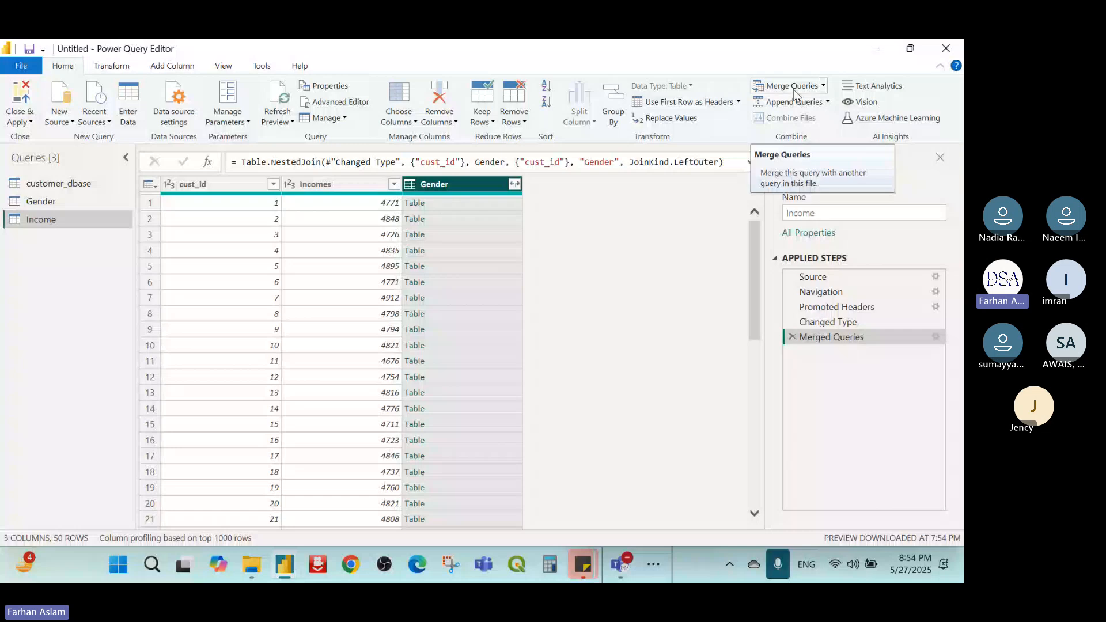
# - Expand the merged Gender column in the Income query to include only the Gender field, leaving out cust_id
pyautogui.click(37, 201)
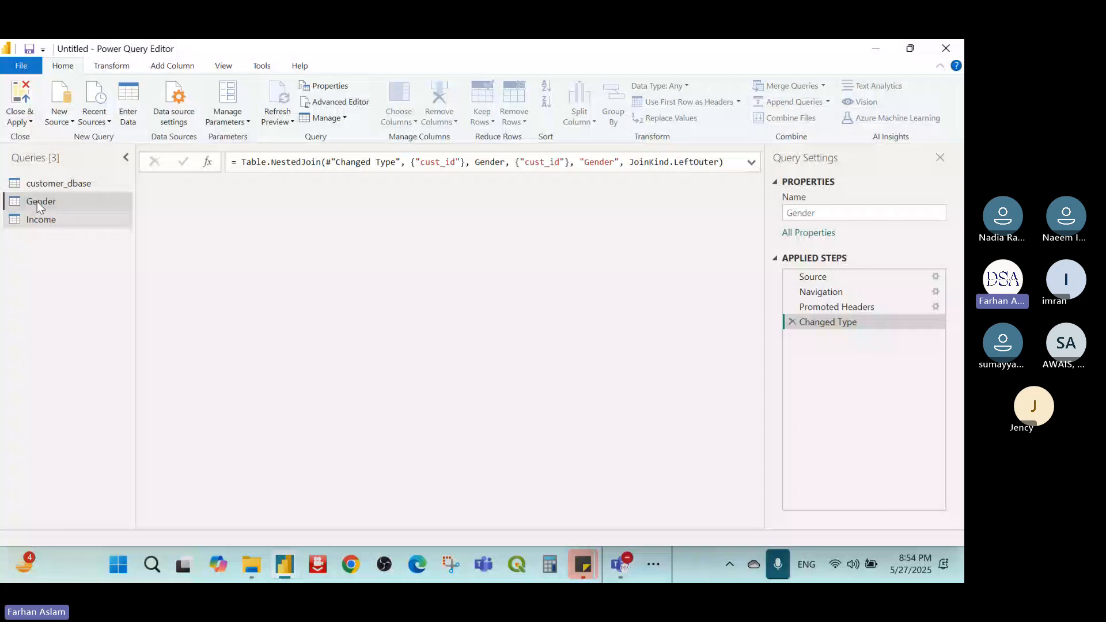
pyautogui.click(514, 184)
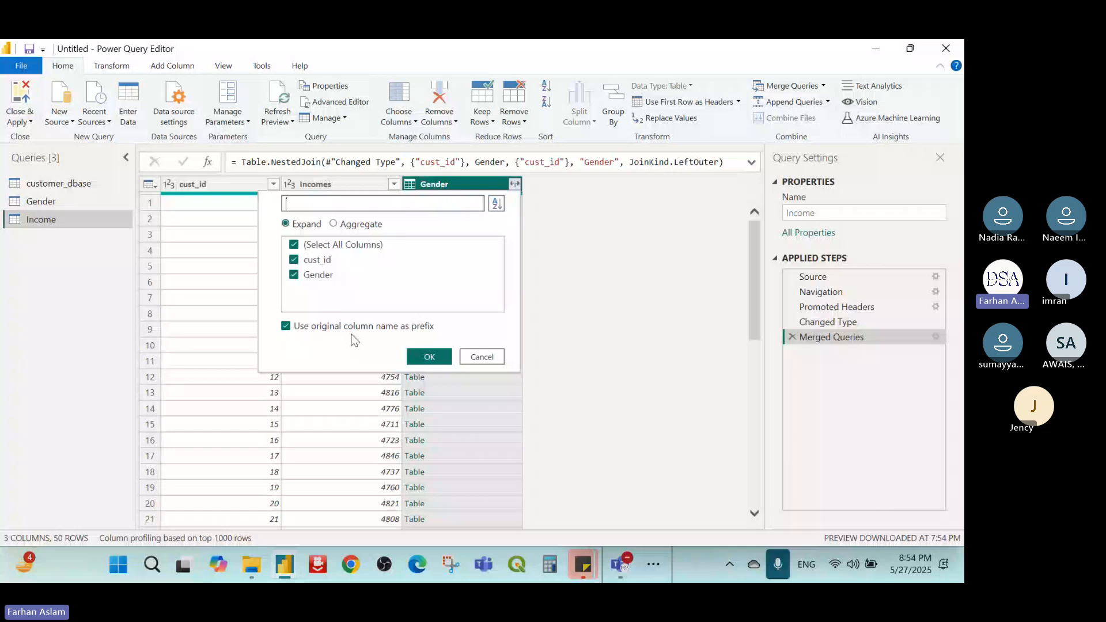
pyautogui.click(293, 260)
pyautogui.click(430, 357)
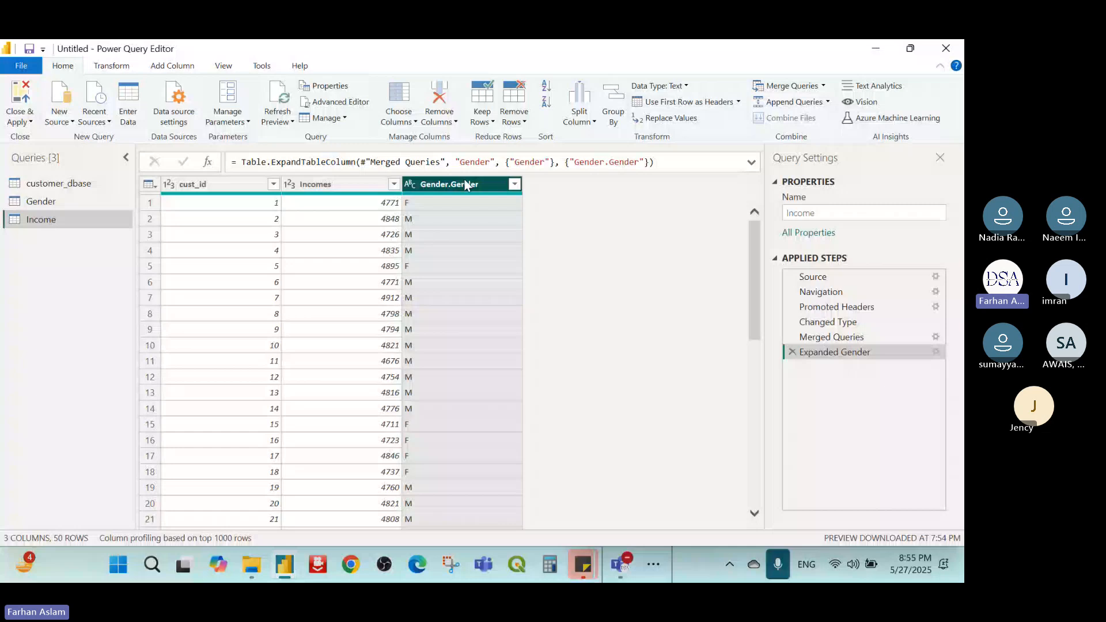
pyautogui.click(222, 184)
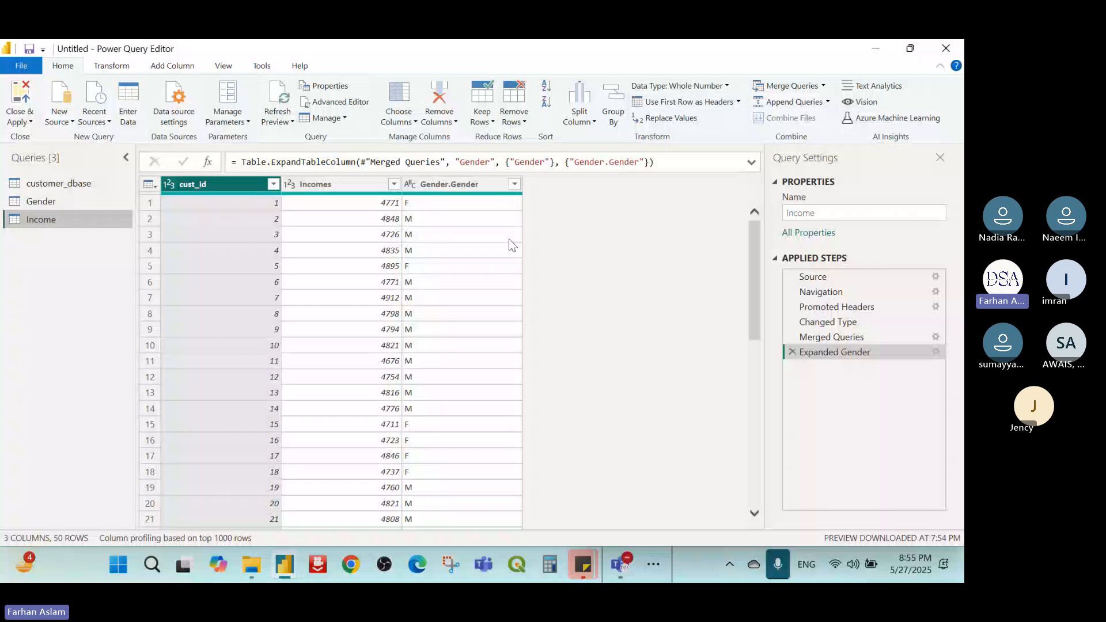
# - Try transposing the Gender query's table so its rows become columns
pyautogui.click(112, 66)
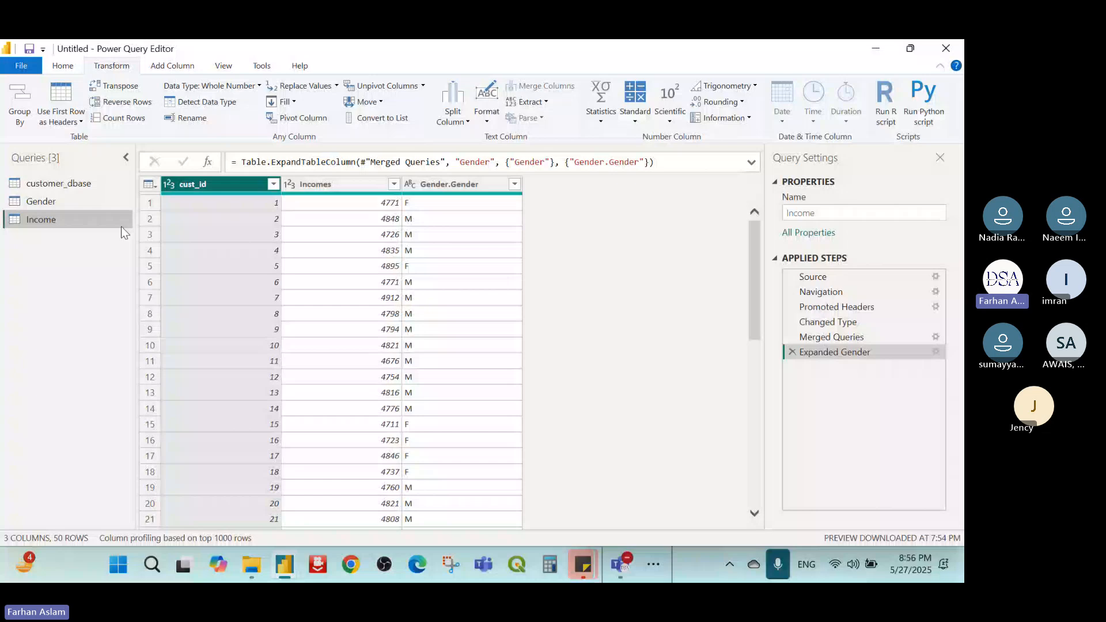
pyautogui.click(57, 183)
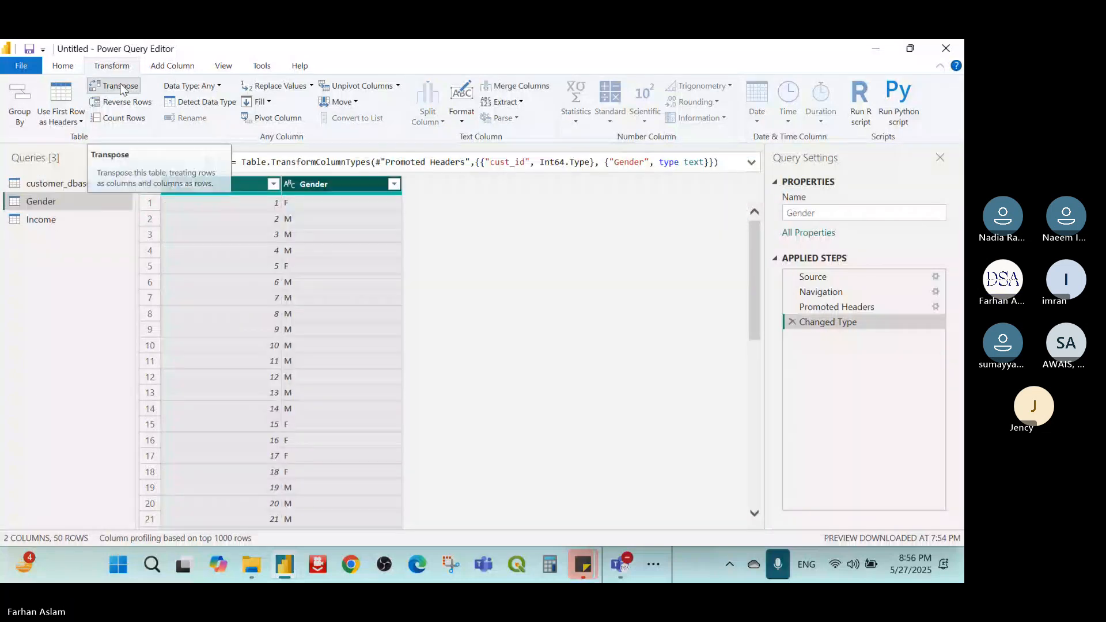
pyautogui.click(120, 87)
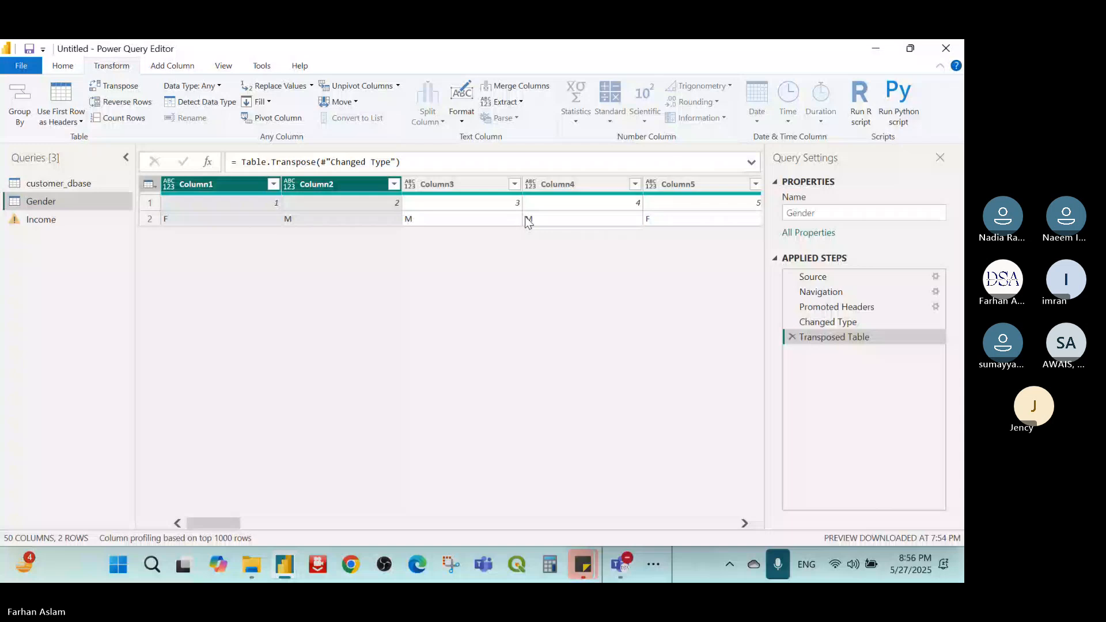
# - Return from the Teams meeting to the Power Query Editor and remove the Transposed Table step from the Gender query
pyautogui.click(588, 488)
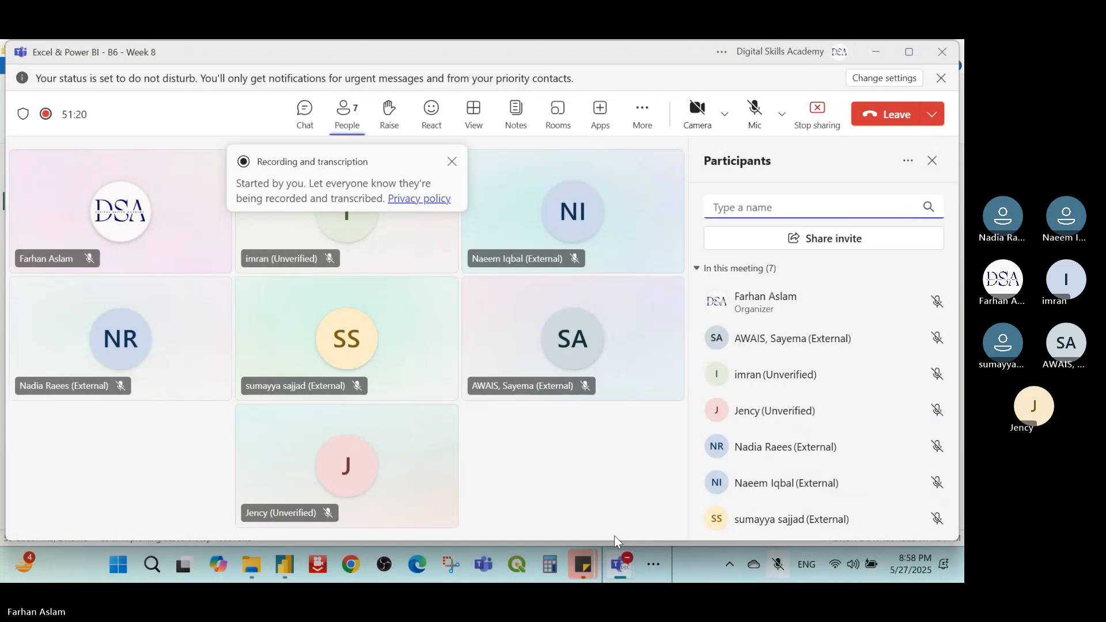
pyautogui.moveTo(283, 567)
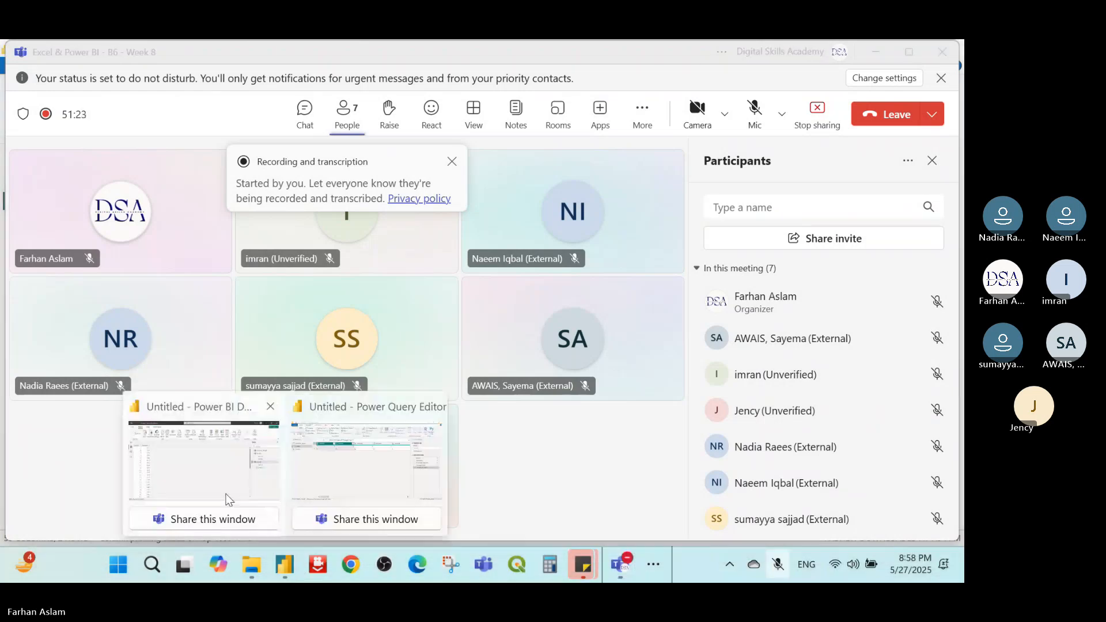
pyautogui.click(302, 429)
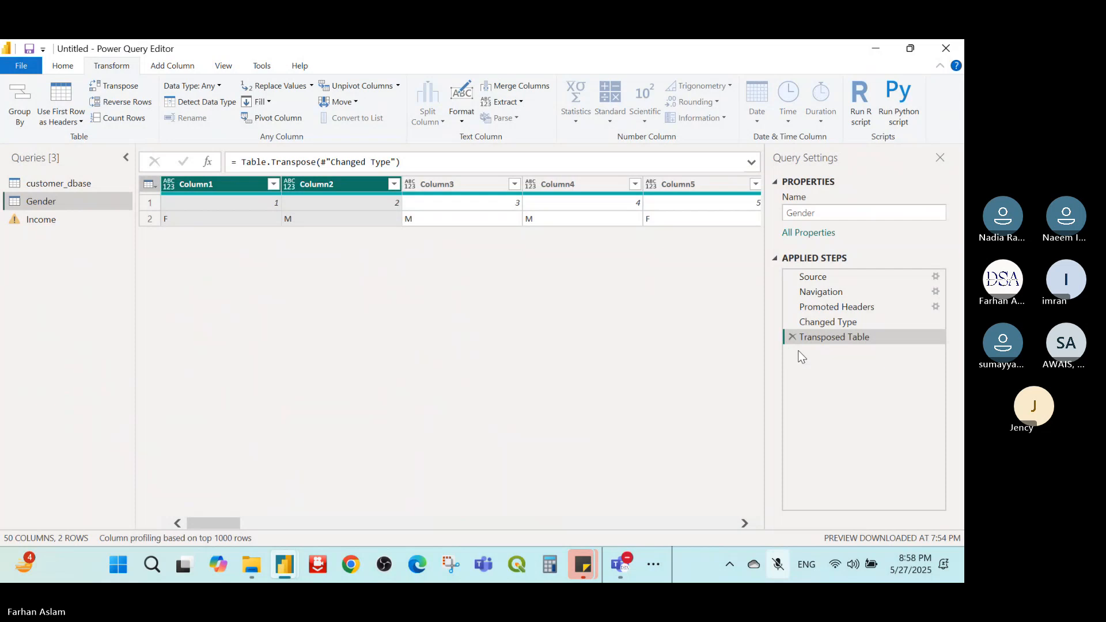
pyautogui.click(792, 337)
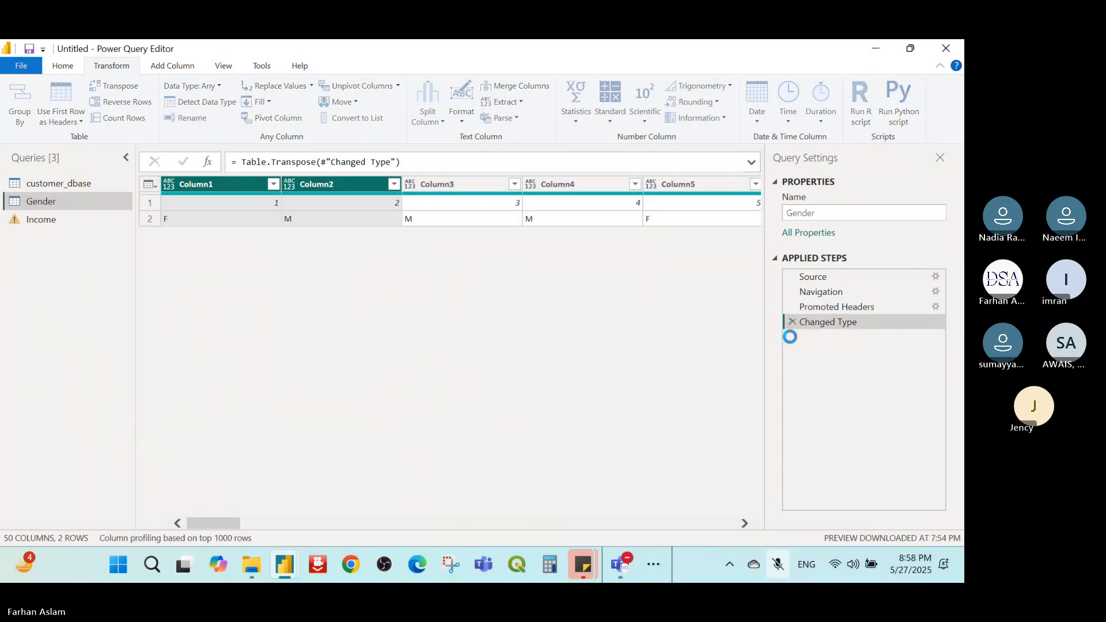
# - Convert the text in the Month column of the customer_dbase query to lowercase
pyautogui.click(86, 182)
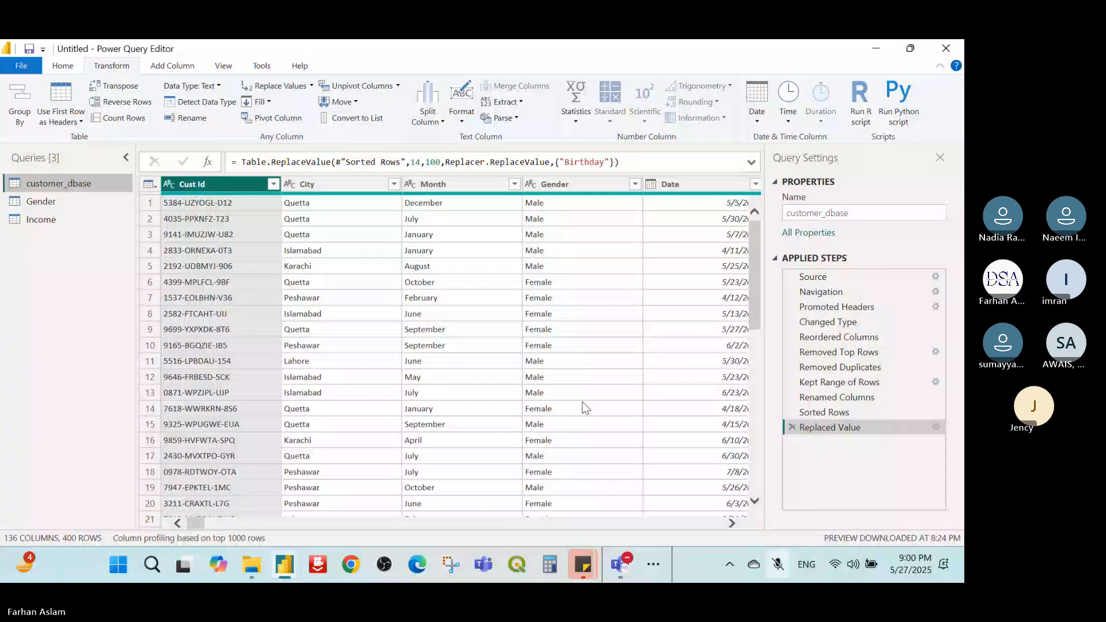
pyautogui.hotkey('alt', 'Tab')
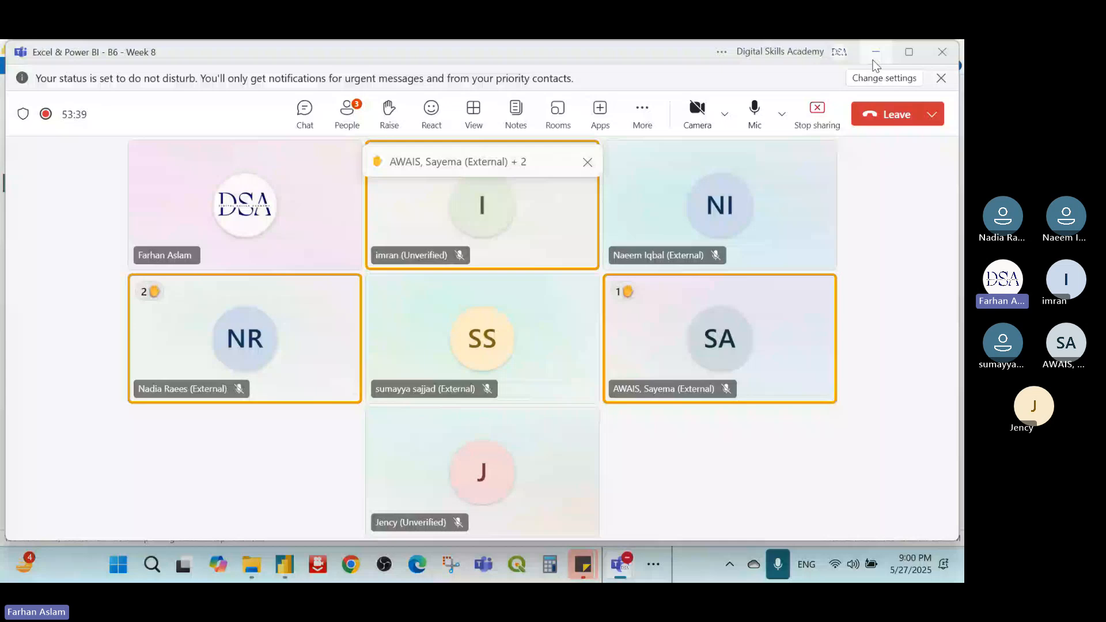
pyautogui.click(875, 53)
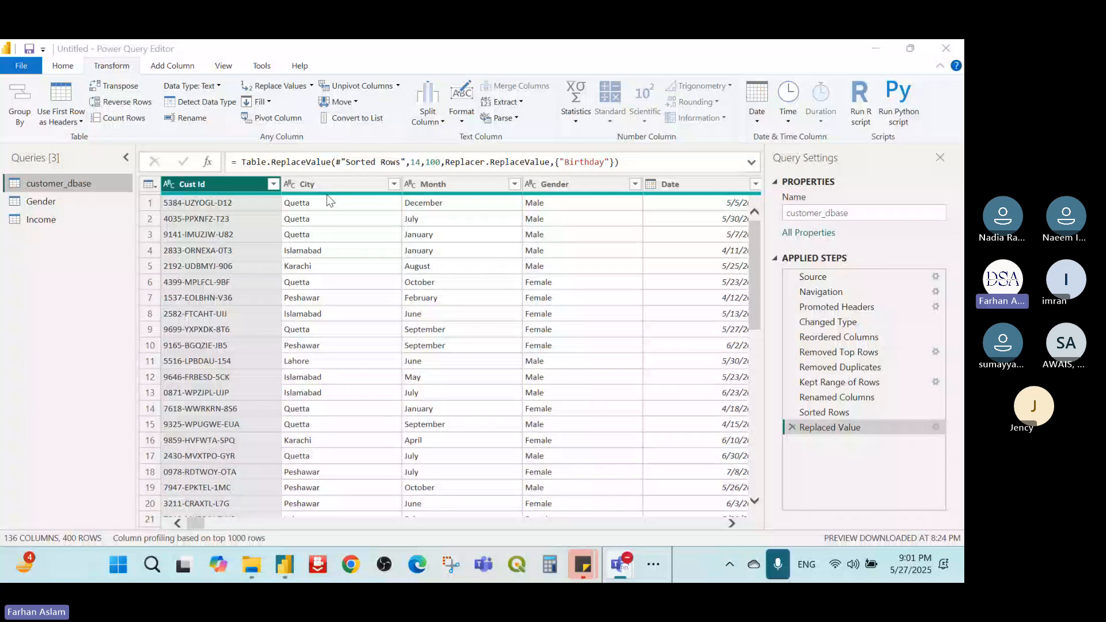
pyautogui.click(298, 137)
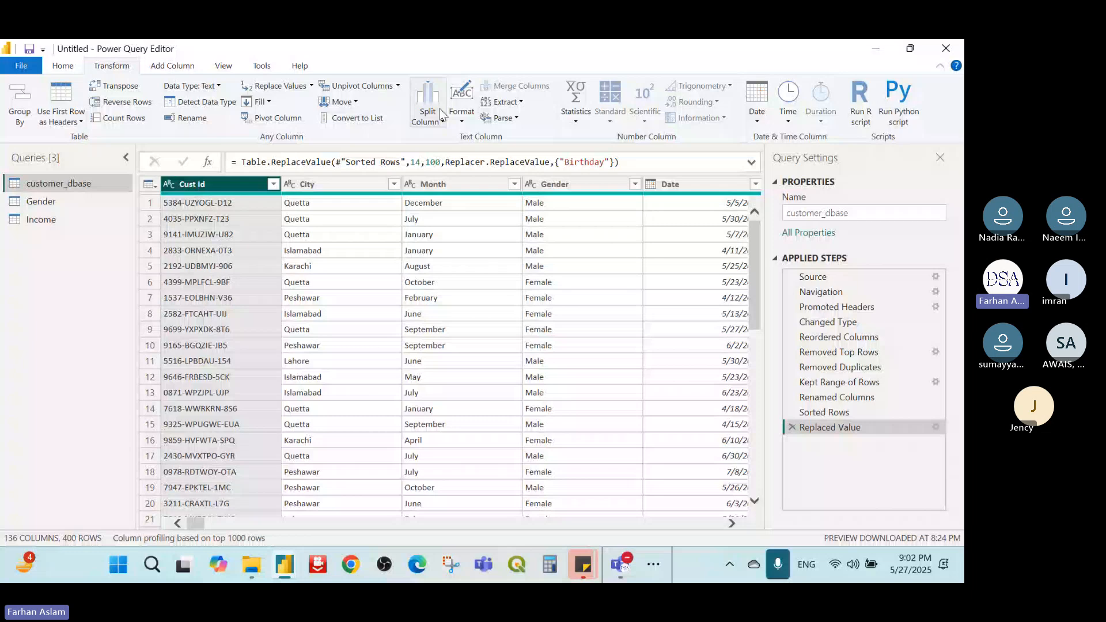
pyautogui.moveTo(196, 523); pyautogui.dragTo(161, 533)
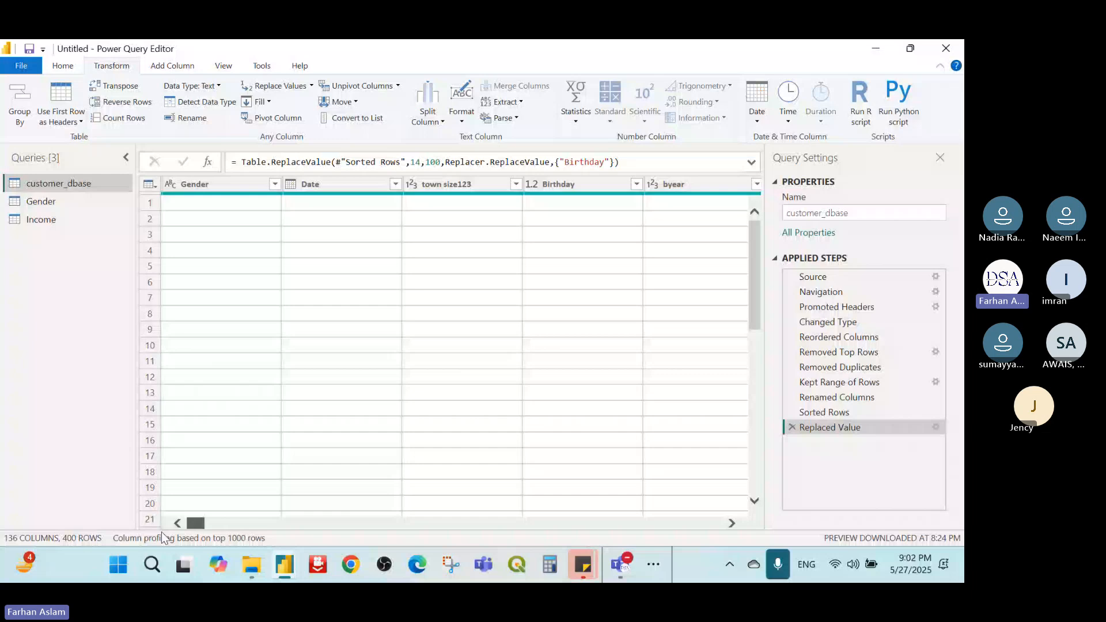
pyautogui.click(462, 112)
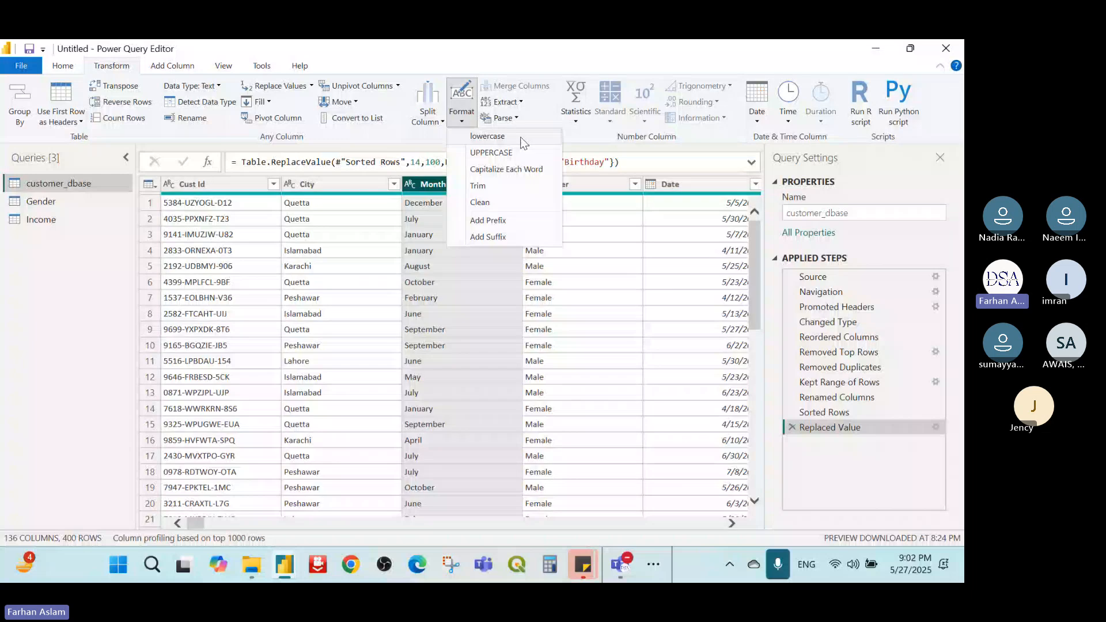
pyautogui.click(522, 138)
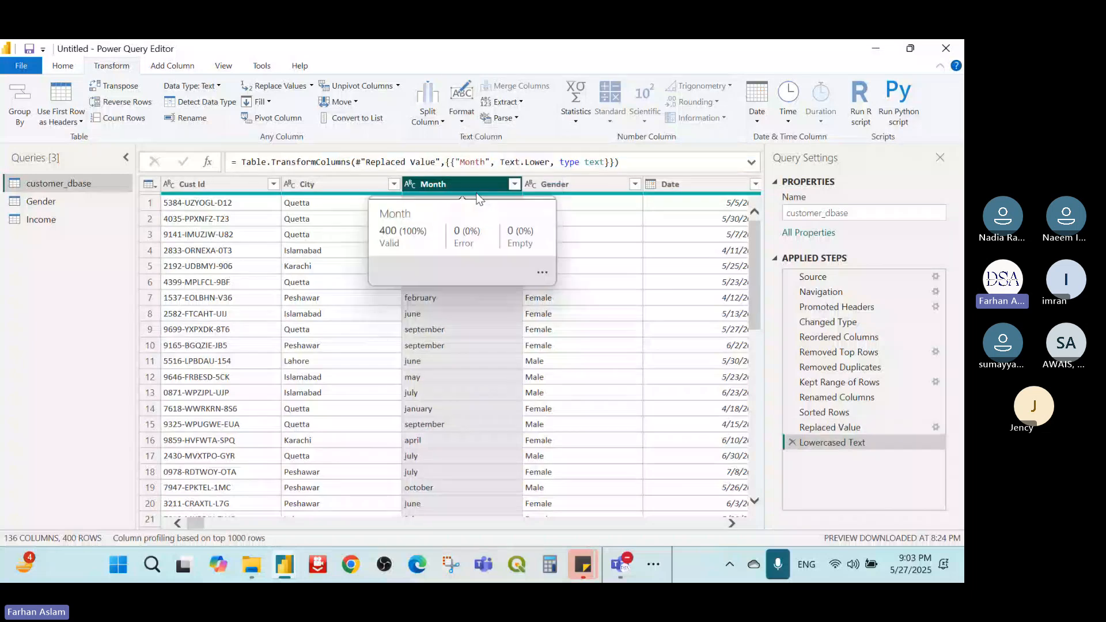
# - Convert the Month column's text to uppercase, and apply Capitalize Each Word to it
pyautogui.click(466, 115)
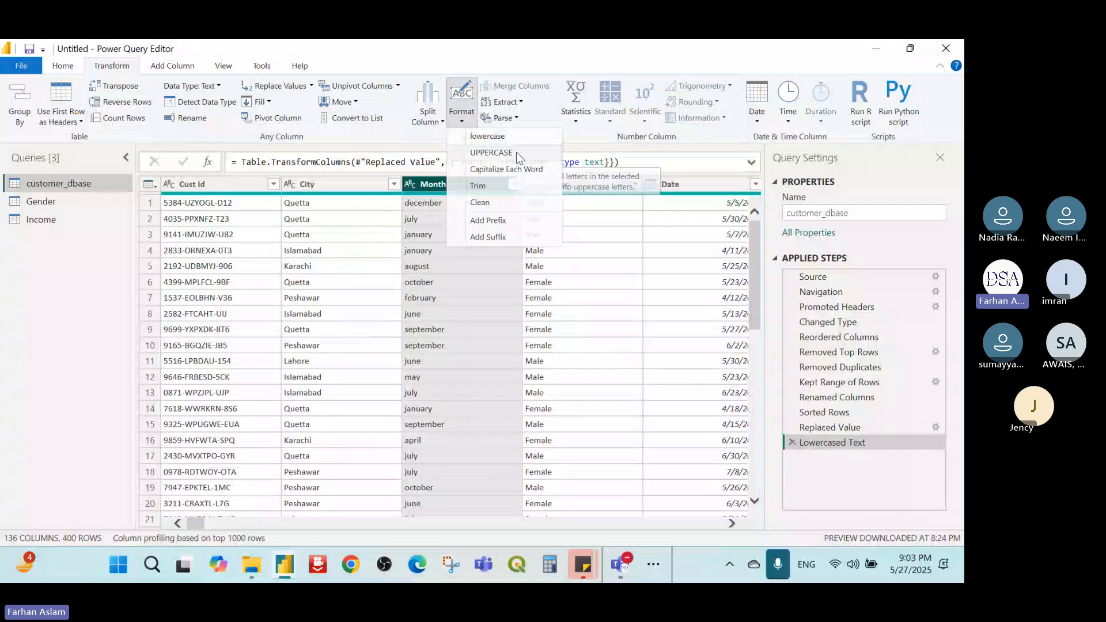
pyautogui.click(517, 154)
pyautogui.click(461, 107)
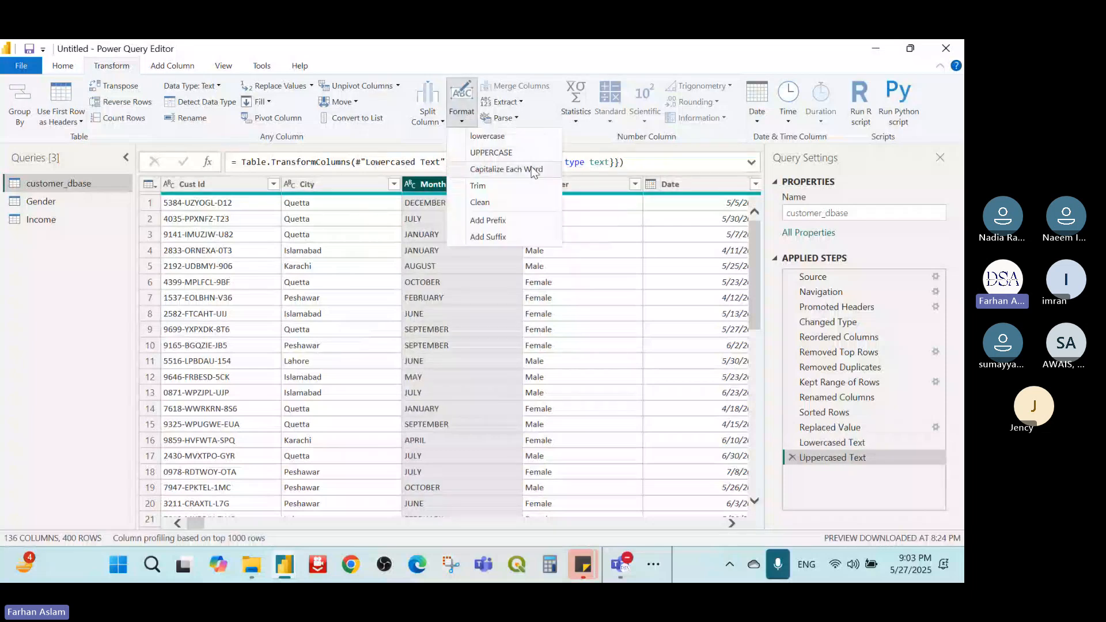
pyautogui.click(533, 170)
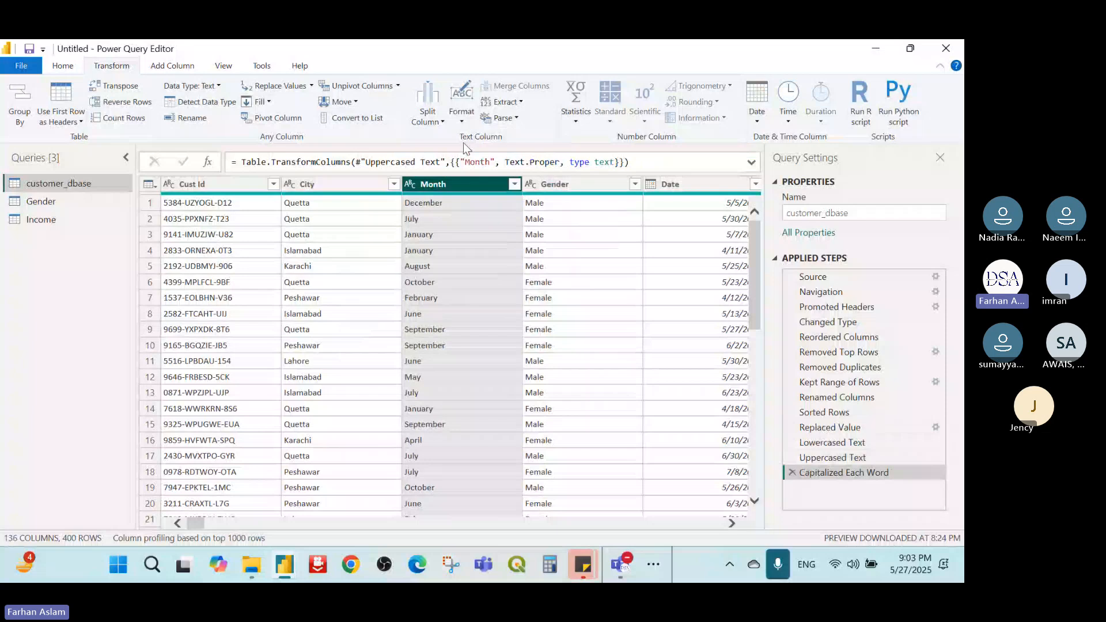
# - Apply the Trim and Clean text formats to the Month column
pyautogui.click(462, 120)
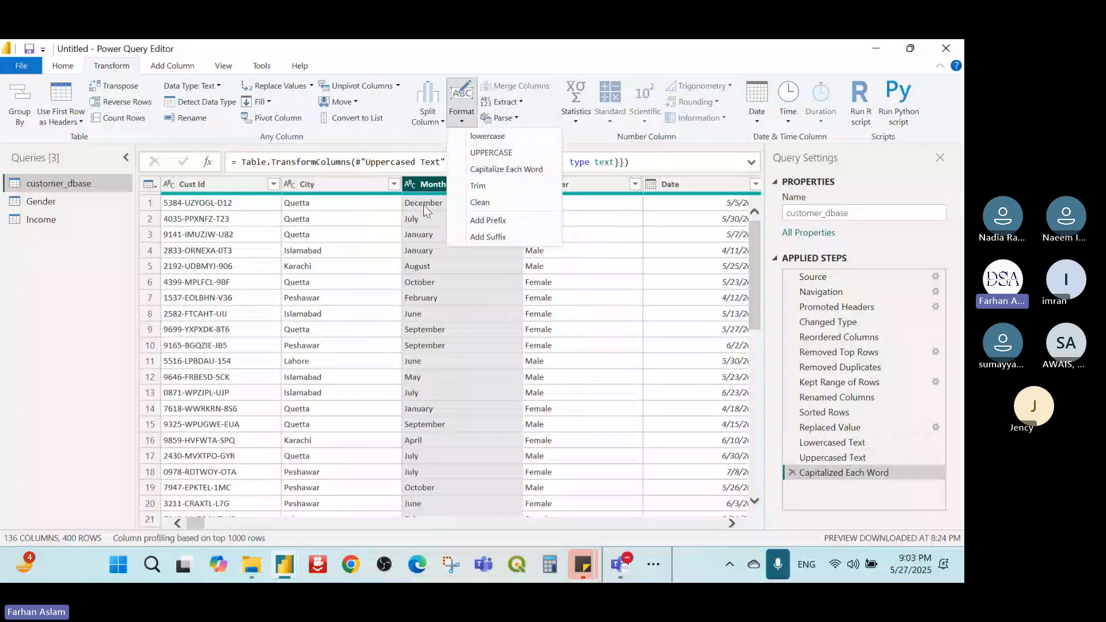
pyautogui.click(499, 185)
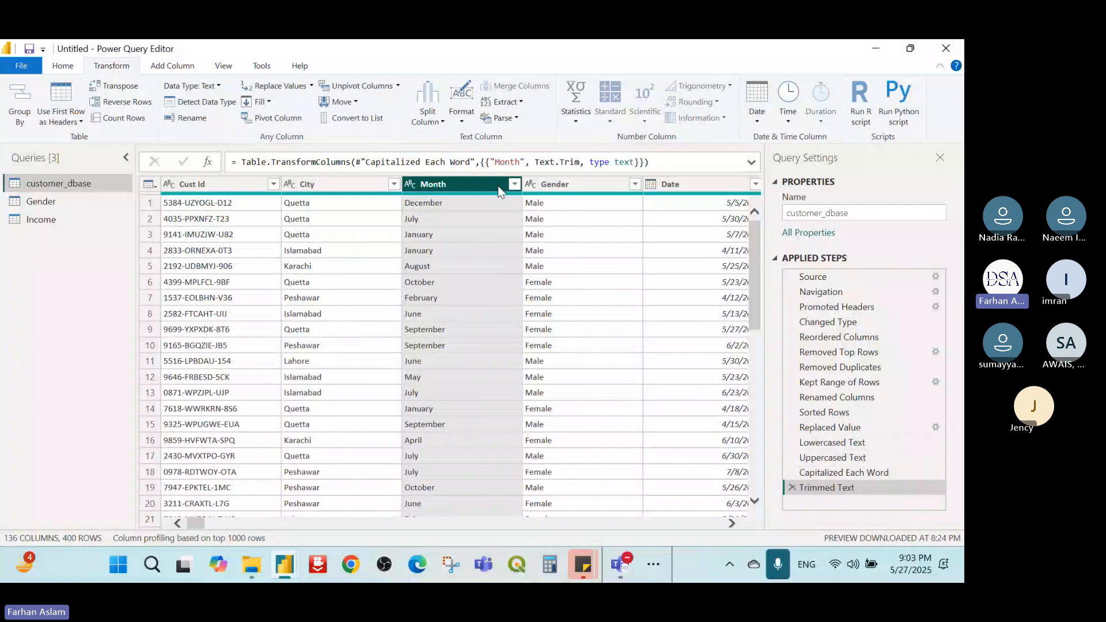
pyautogui.click(514, 184)
pyautogui.click(462, 104)
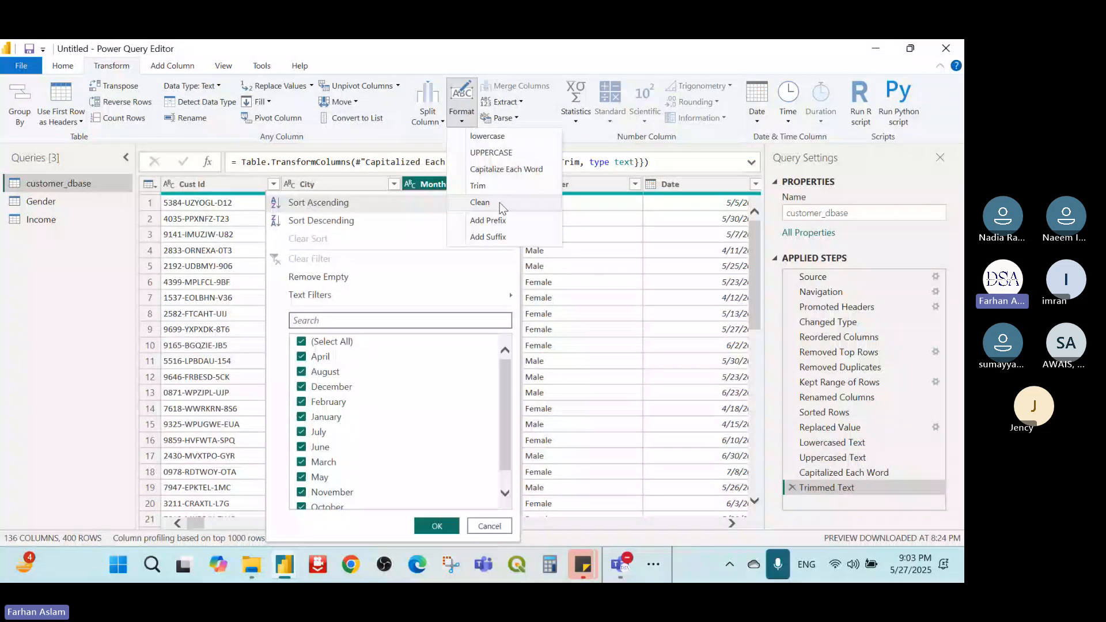
pyautogui.click(499, 202)
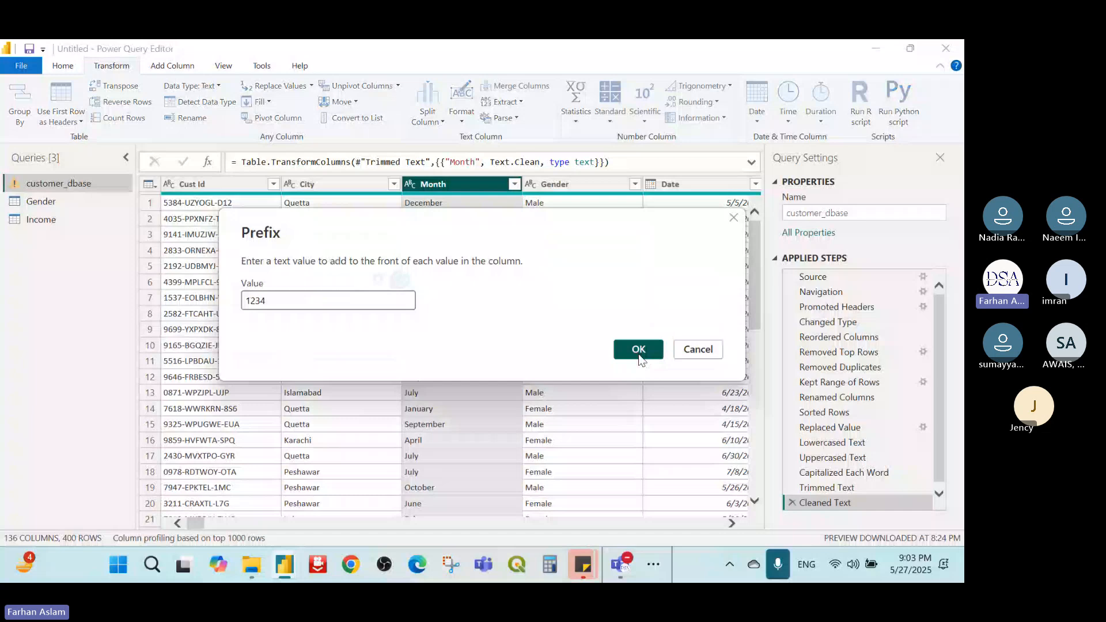
# - Try adding the prefix 1234 to the Month column's values, and remove the Added Prefix step
pyautogui.click(638, 350)
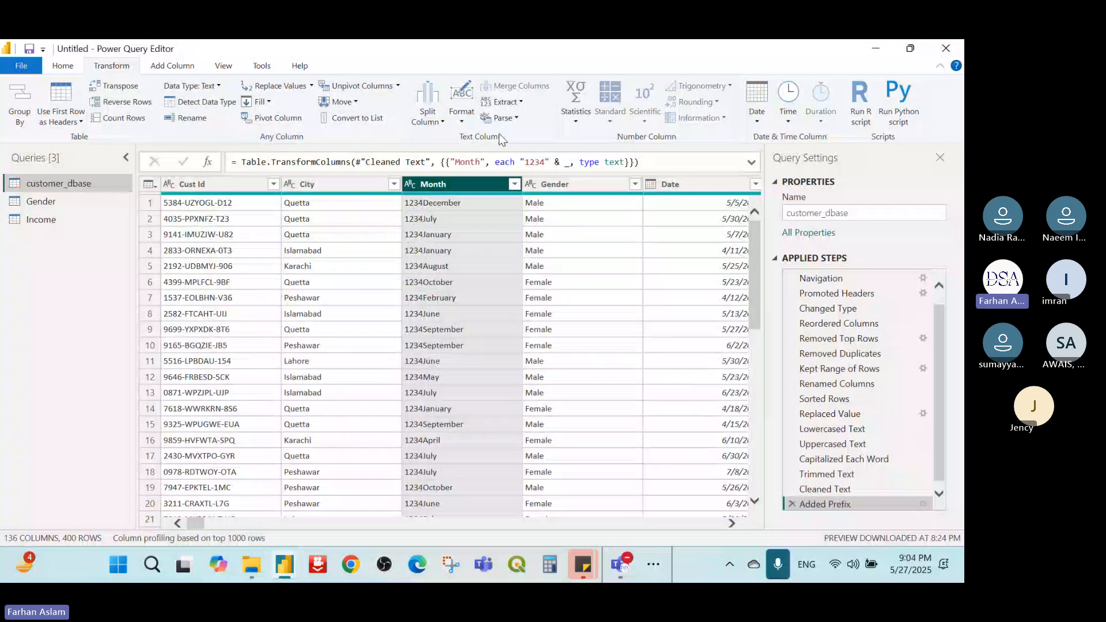
pyautogui.click(461, 109)
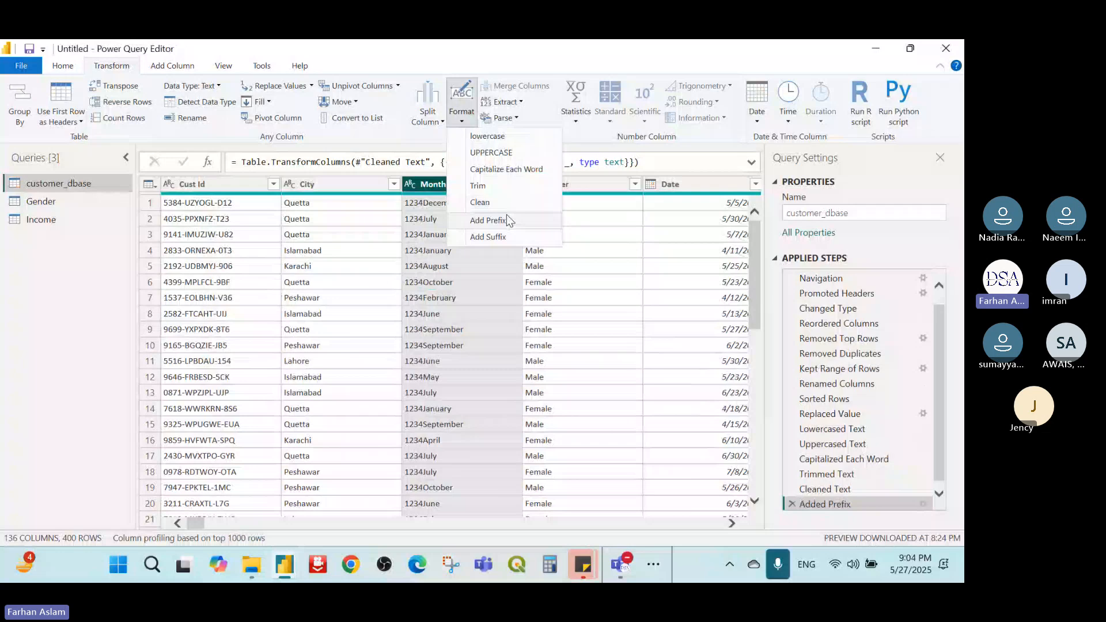
pyautogui.click(792, 499)
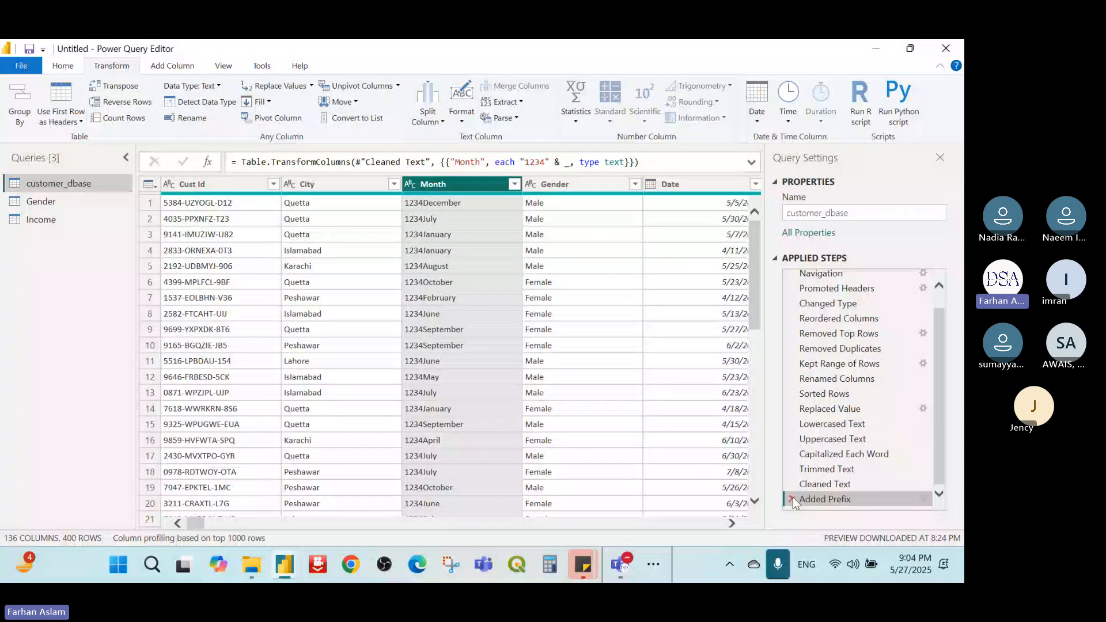
pyautogui.click(793, 500)
# - Try replacing the Month column's values with their text length, and remove the Calculated Text Length step
pyautogui.click(506, 102)
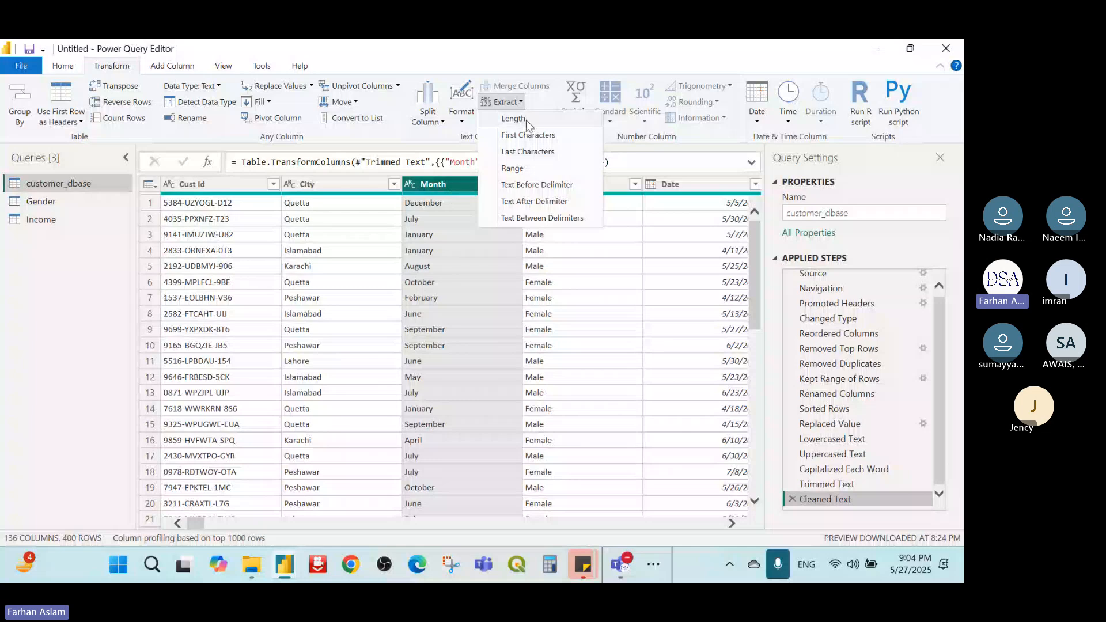
pyautogui.click(527, 119)
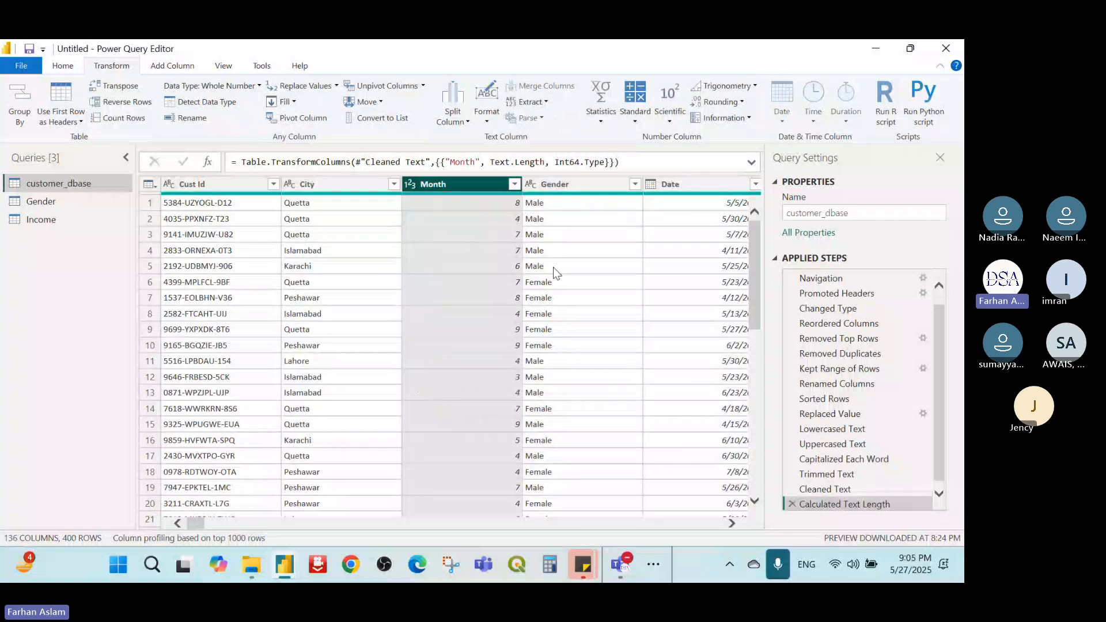
pyautogui.click(791, 502)
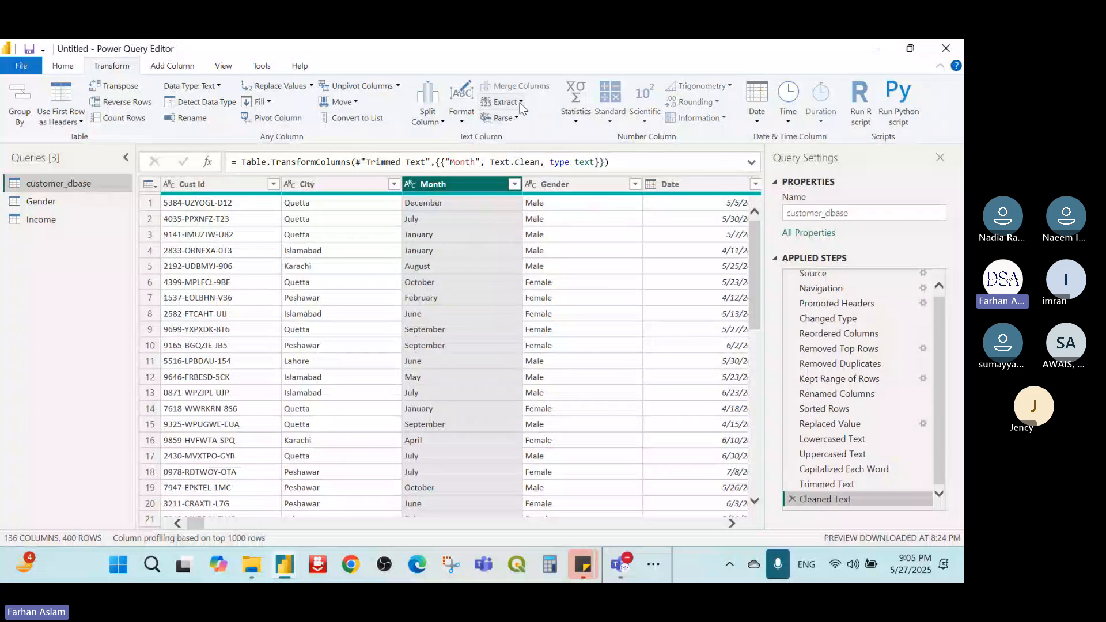
# - Try extracting the first 3 characters of the Month column's values, and remove the Extracted First Characters step
pyautogui.click(501, 102)
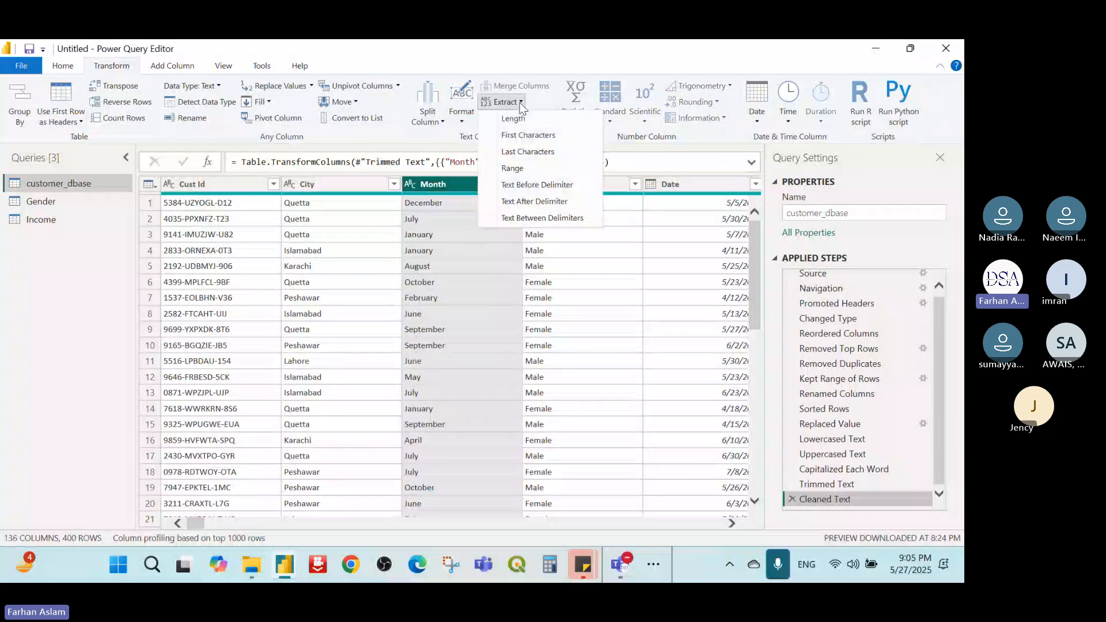
pyautogui.click(542, 138)
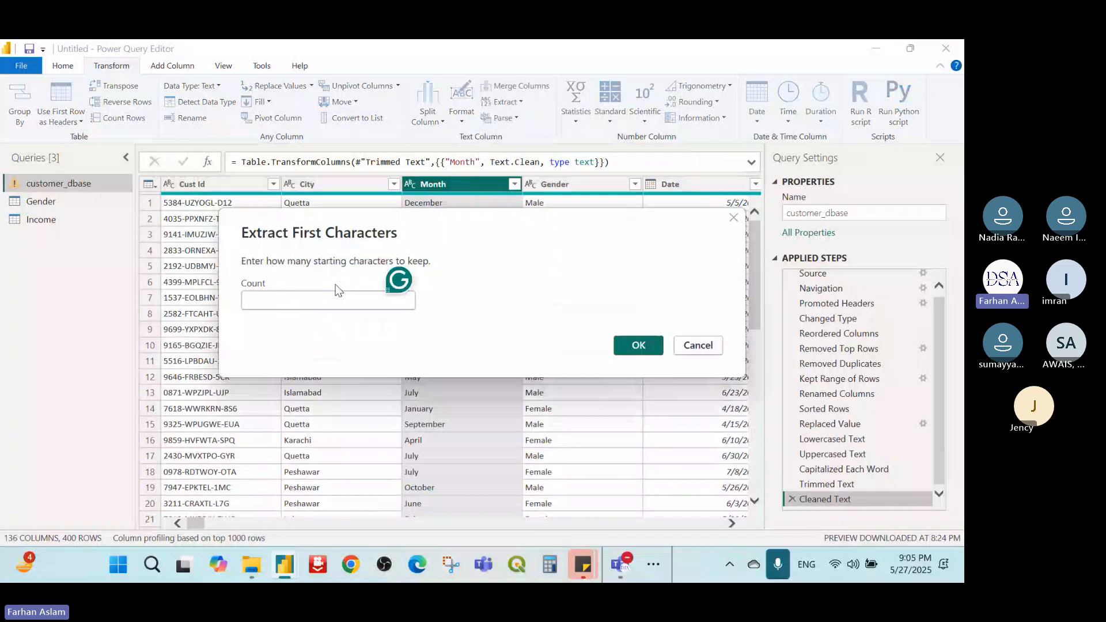
pyautogui.click(336, 299)
pyautogui.write('3')
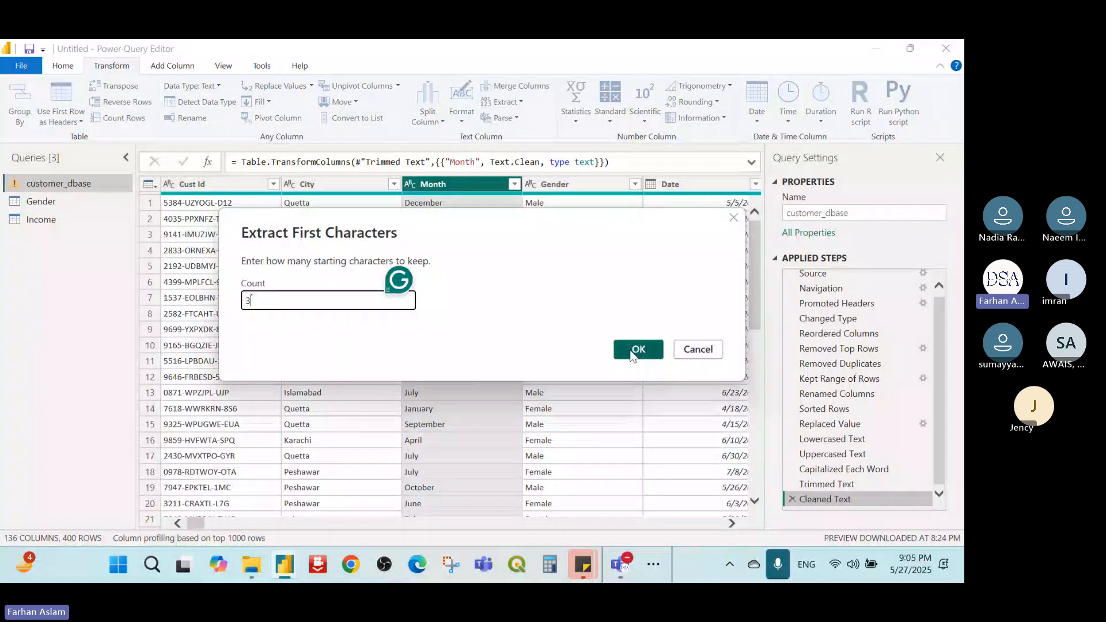
pyautogui.click(633, 352)
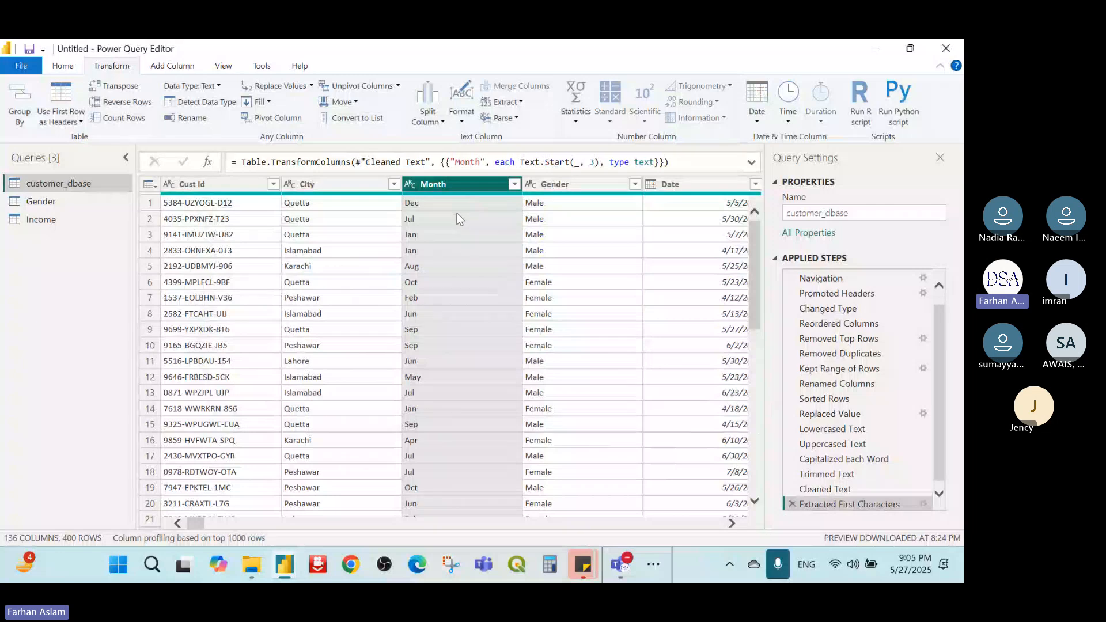
pyautogui.click(792, 504)
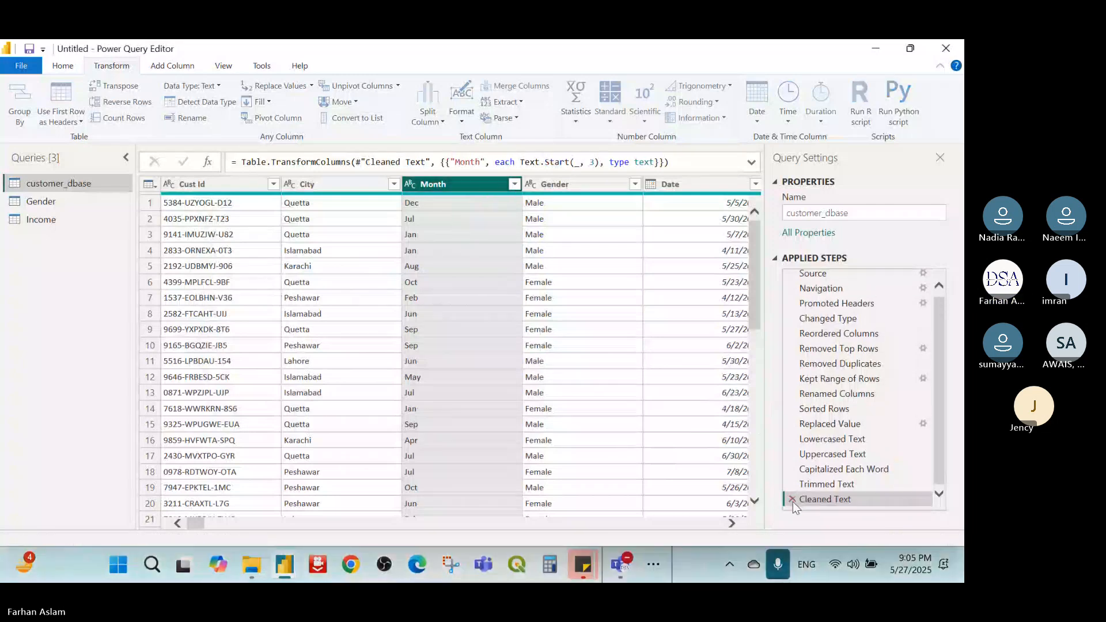
# - Try extracting the last 3 characters of the Month column's values, and remove the Extracted Last Characters and Cleaned Text steps
pyautogui.click(514, 104)
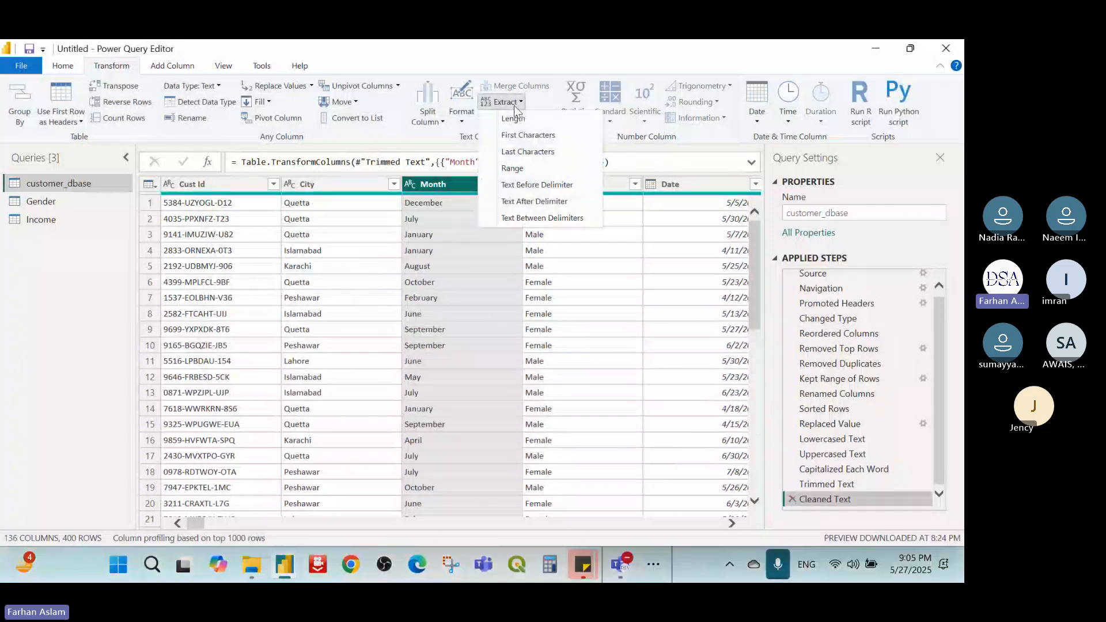
pyautogui.click(545, 152)
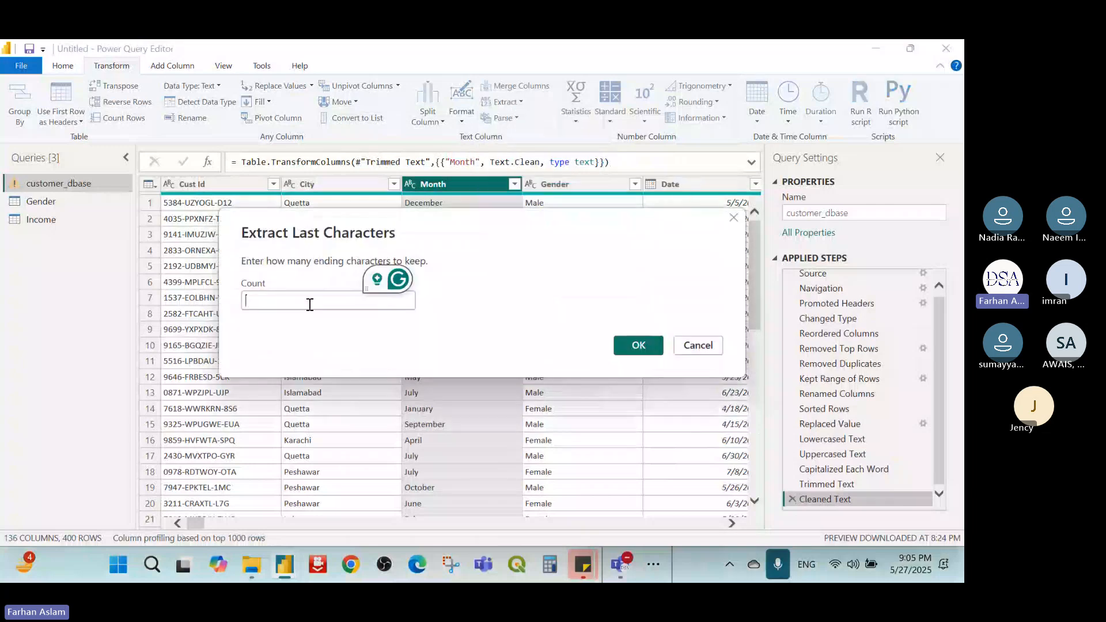
pyautogui.click(309, 304)
pyautogui.write('3')
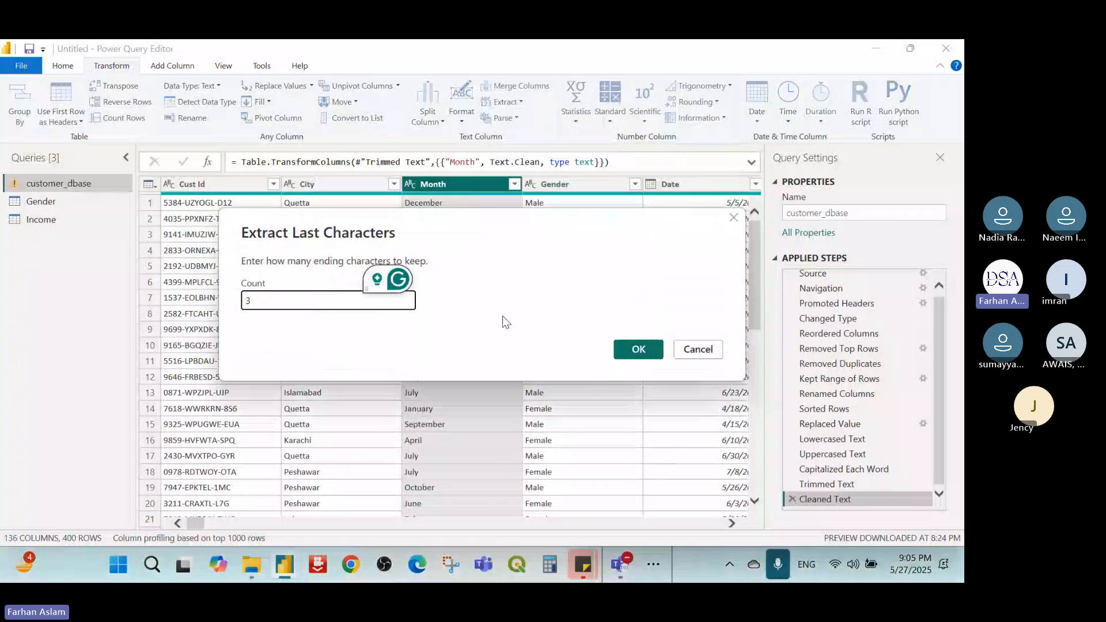
pyautogui.click(637, 350)
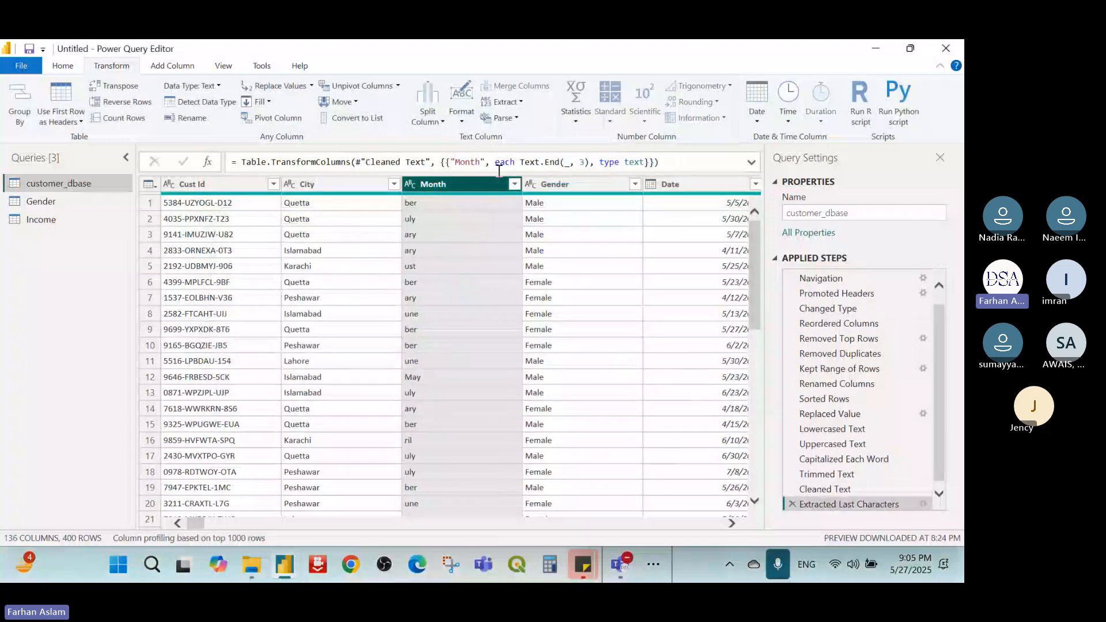
pyautogui.click(516, 103)
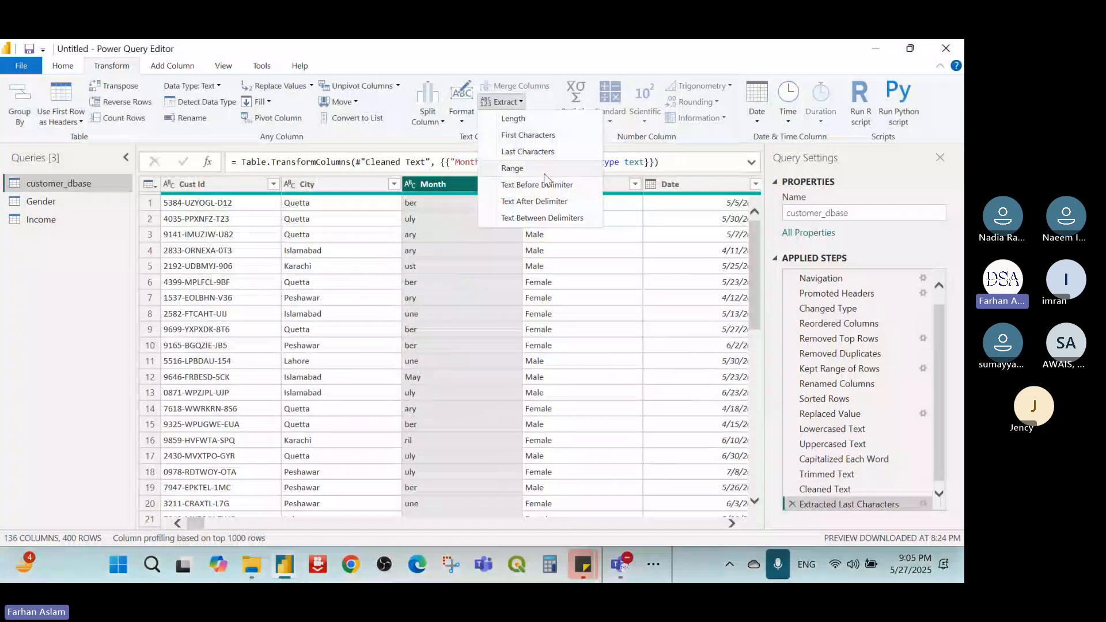
pyautogui.click(793, 505)
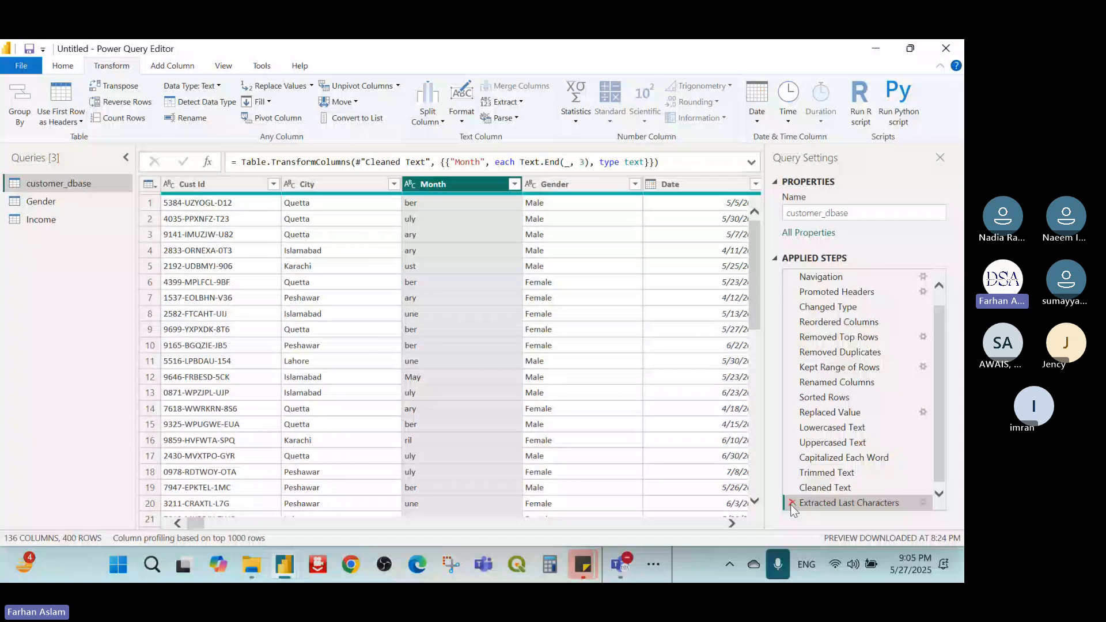
pyautogui.click(792, 503)
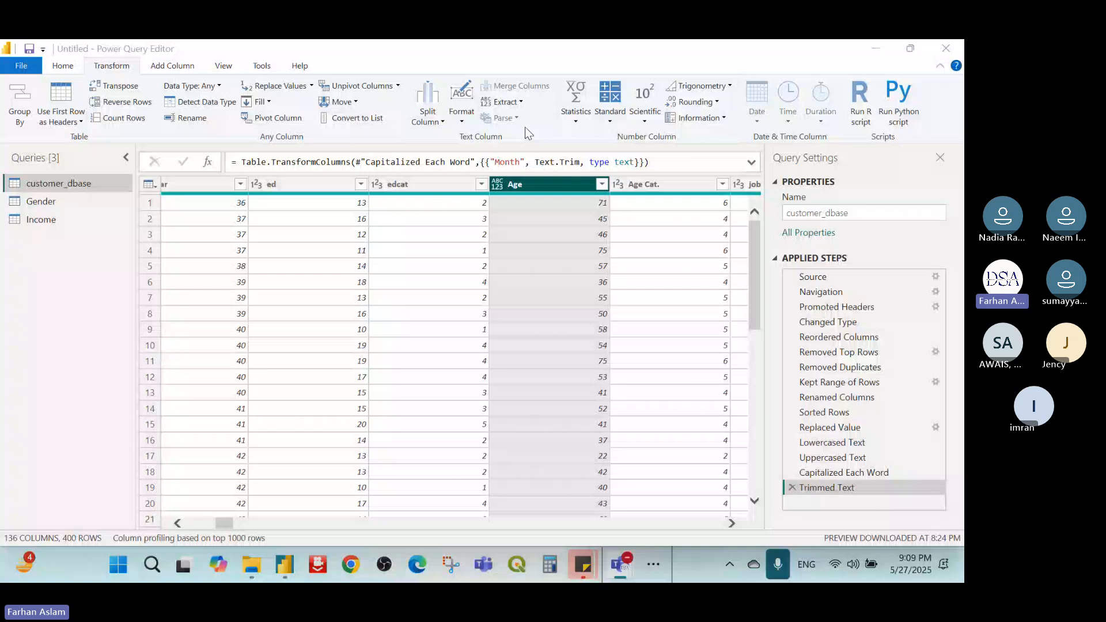
pyautogui.click(663, 219)
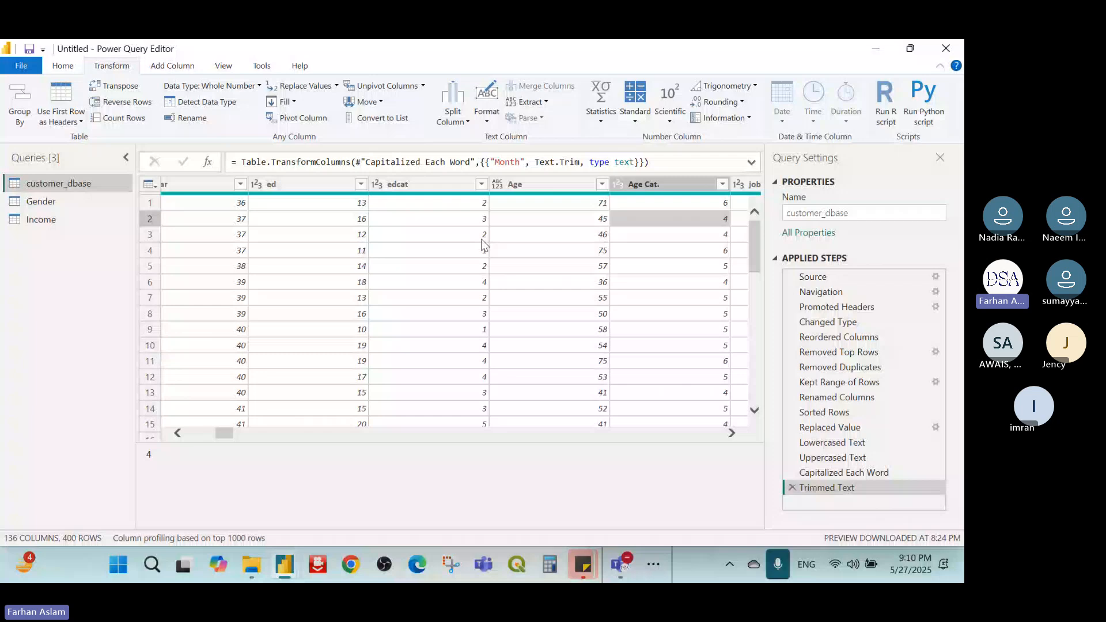
pyautogui.click(515, 184)
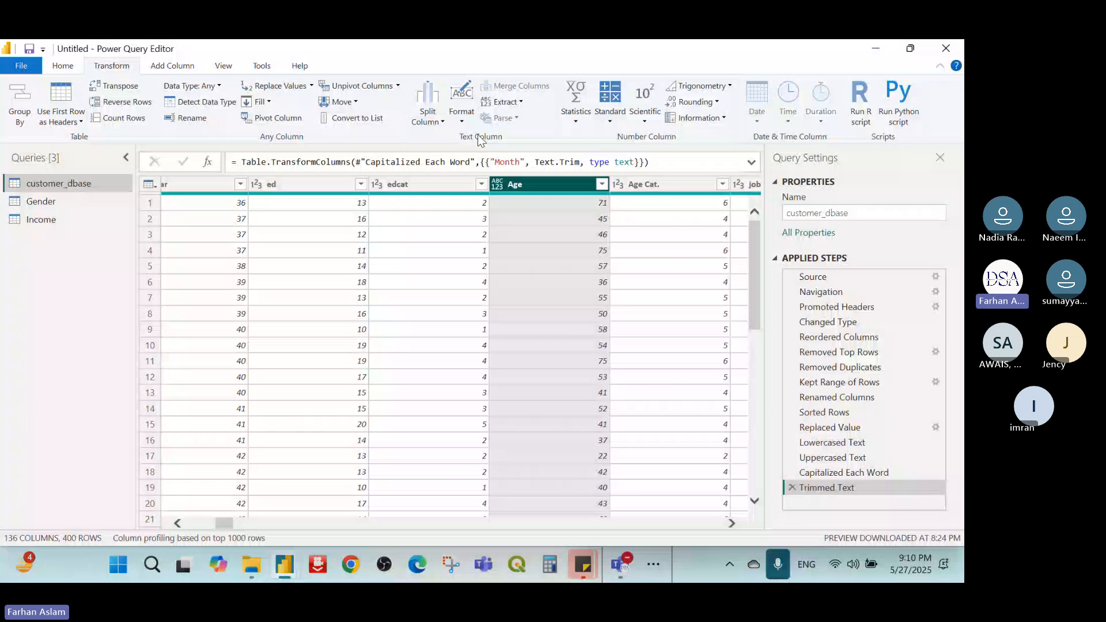
pyautogui.click(462, 115)
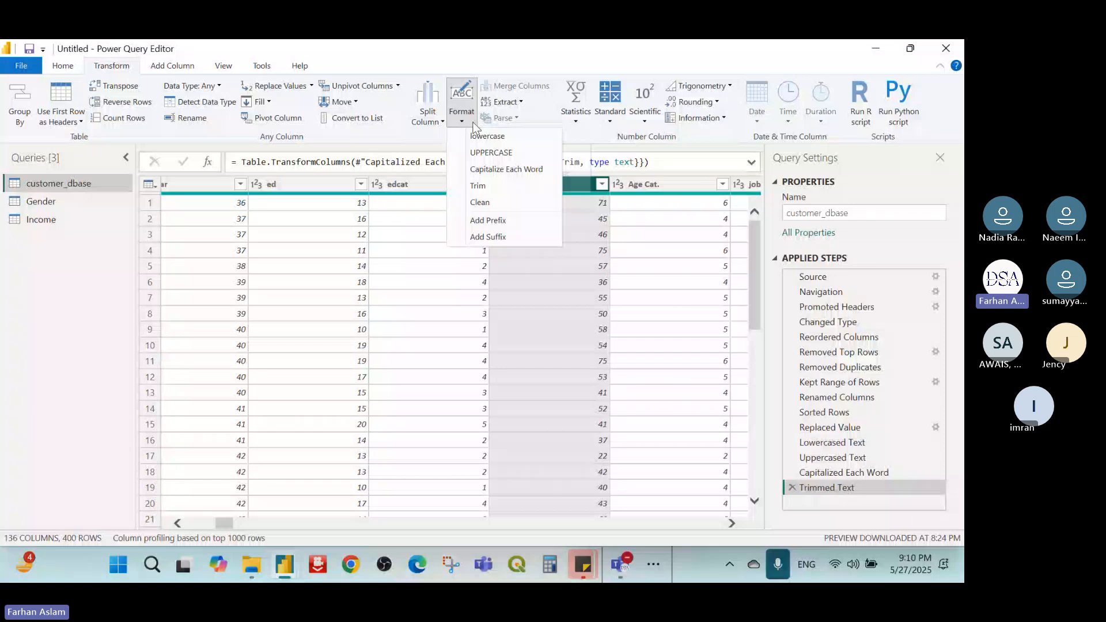
pyautogui.click(501, 101)
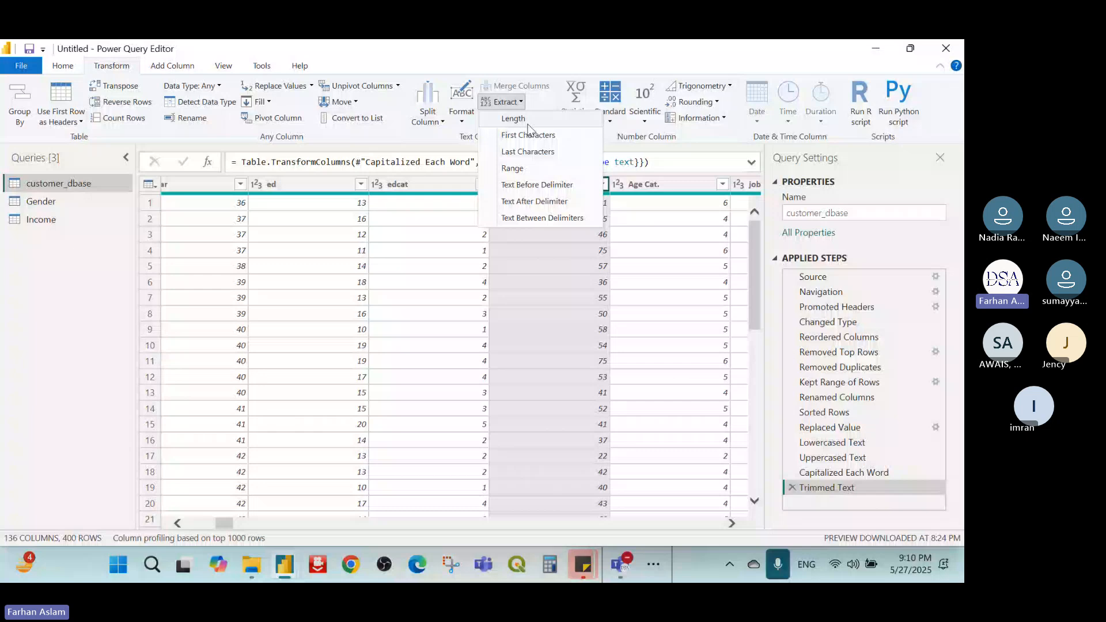
pyautogui.click(528, 124)
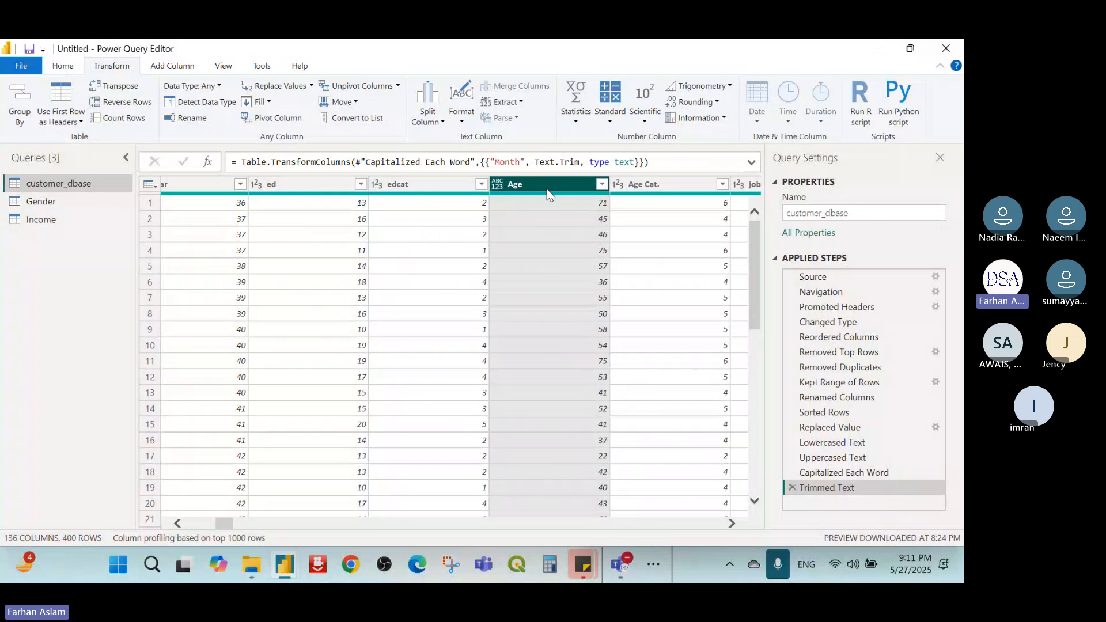
# - Try the Average and Maximum statistics on the Age column, and remove the Calculated Average and Calculated Maximum steps
pyautogui.click(575, 122)
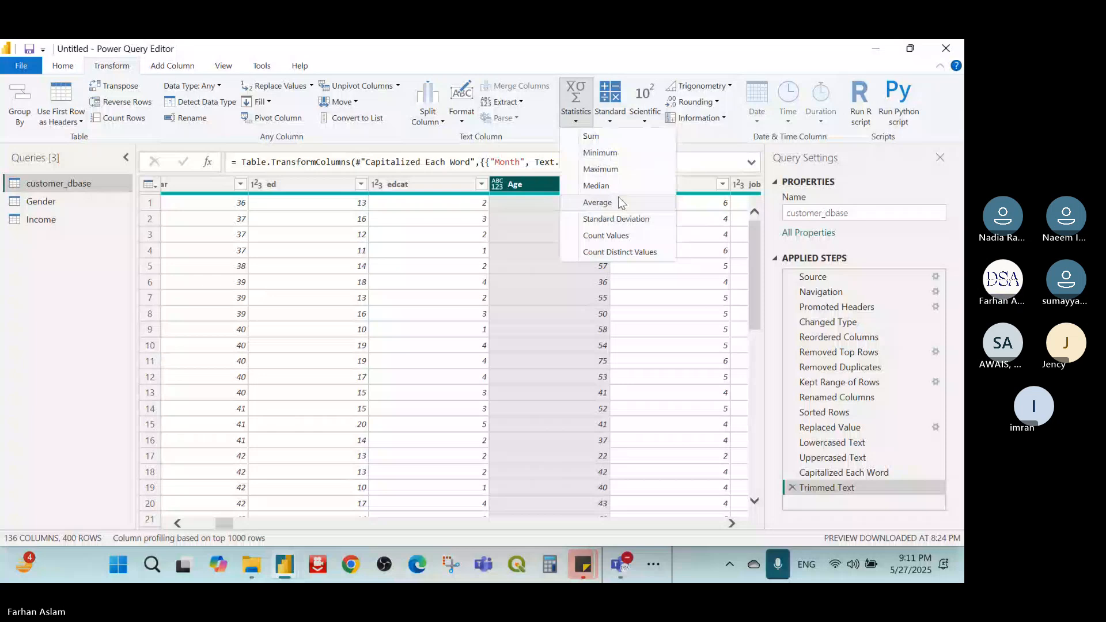
pyautogui.click(598, 202)
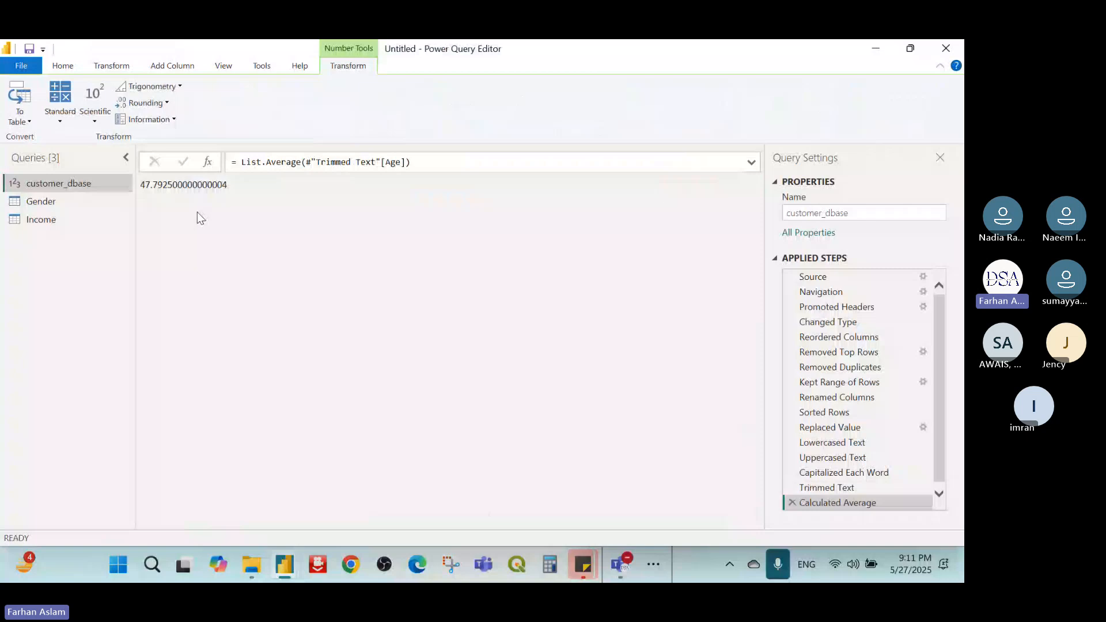
pyautogui.click(109, 69)
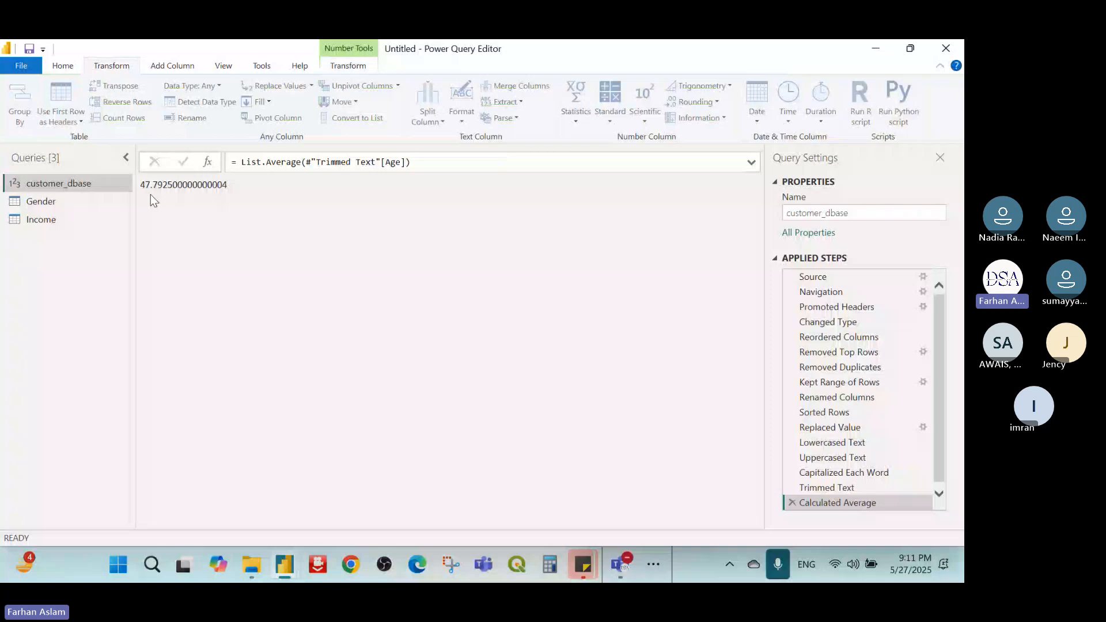
pyautogui.click(792, 502)
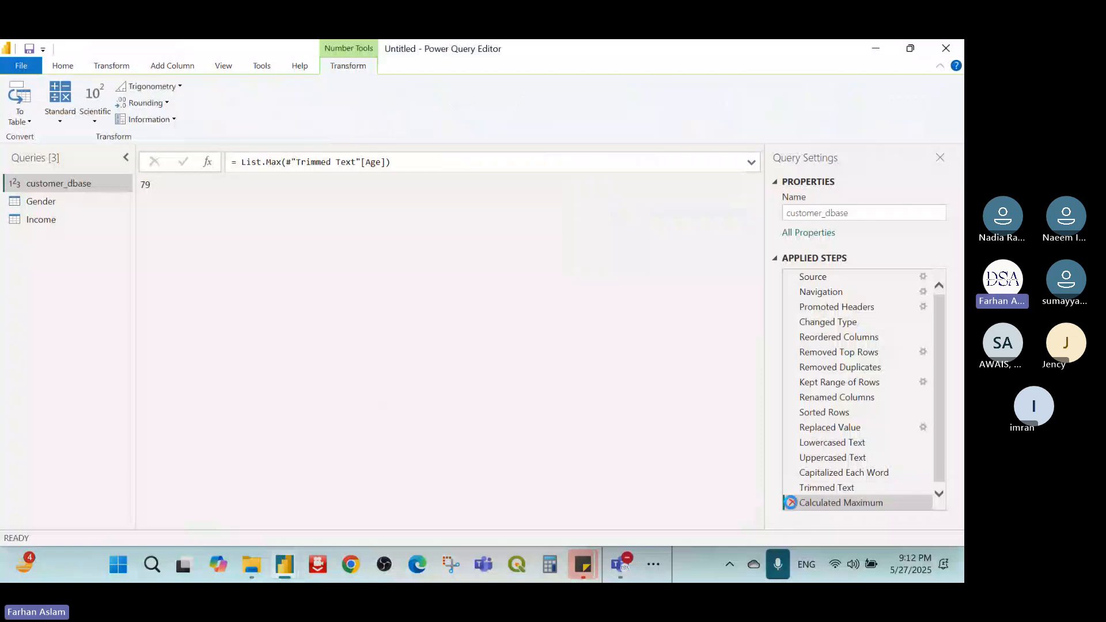
pyautogui.click(791, 502)
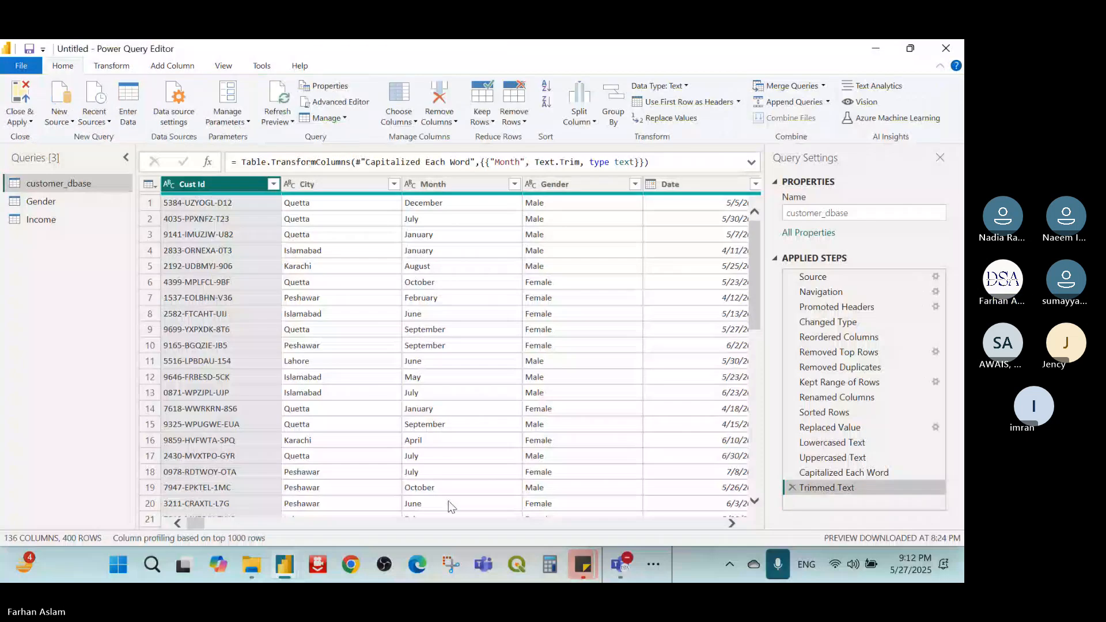
# - Subtract 10 from every value in the Age column of the customer_dbase query
pyautogui.moveTo(193, 523); pyautogui.dragTo(312, 523)
pyautogui.click(309, 514)
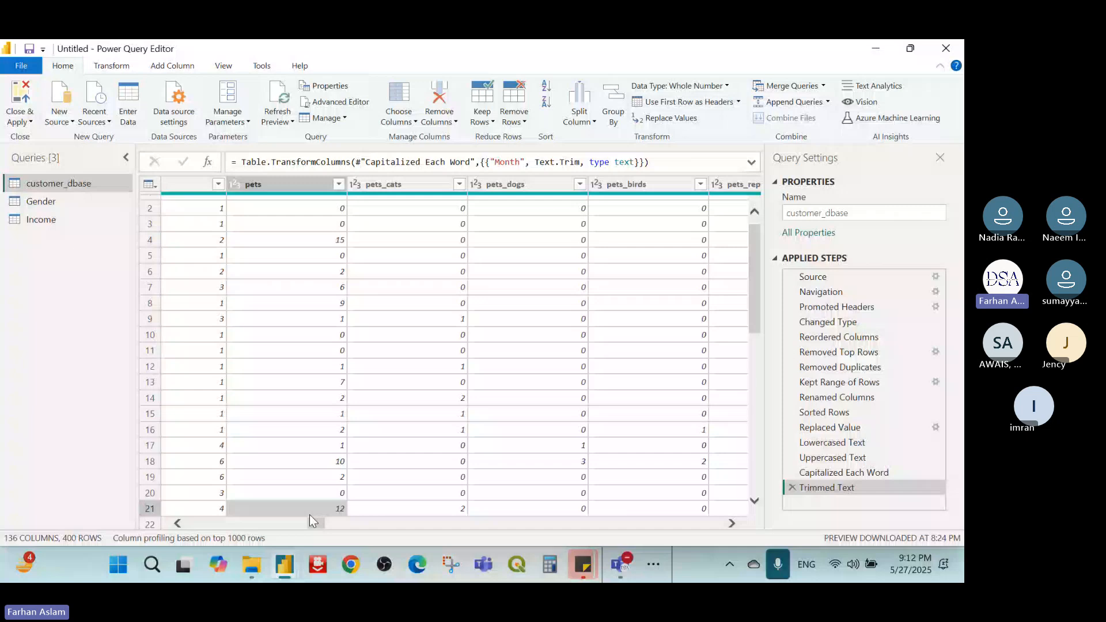
pyautogui.moveTo(309, 513); pyautogui.dragTo(281, 479)
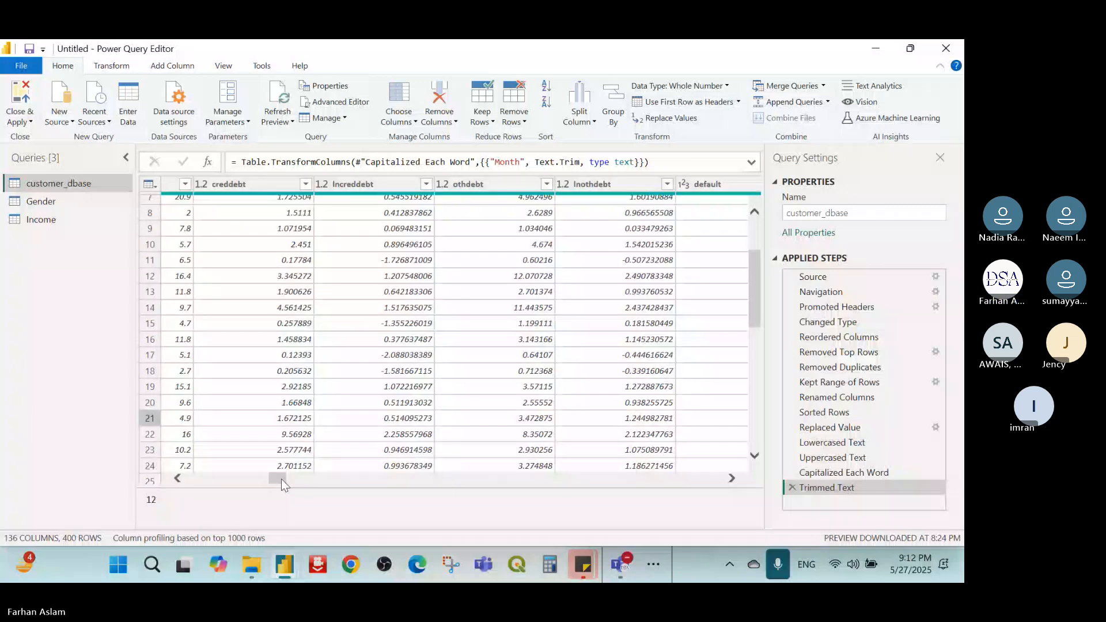
pyautogui.moveTo(281, 479); pyautogui.dragTo(237, 479)
pyautogui.click(292, 191)
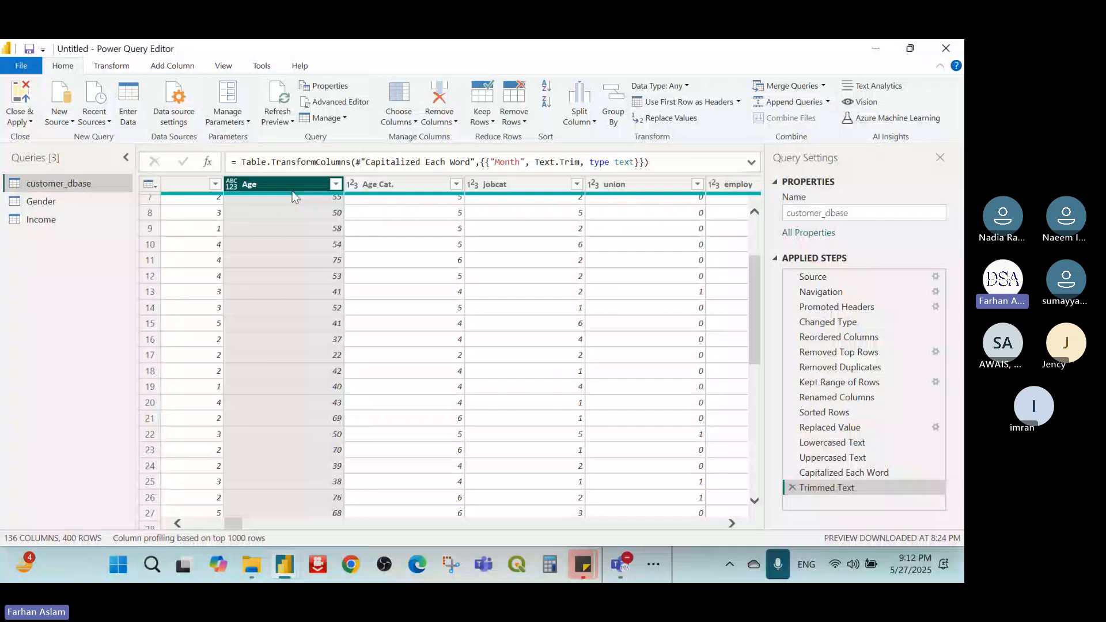
pyautogui.click(111, 65)
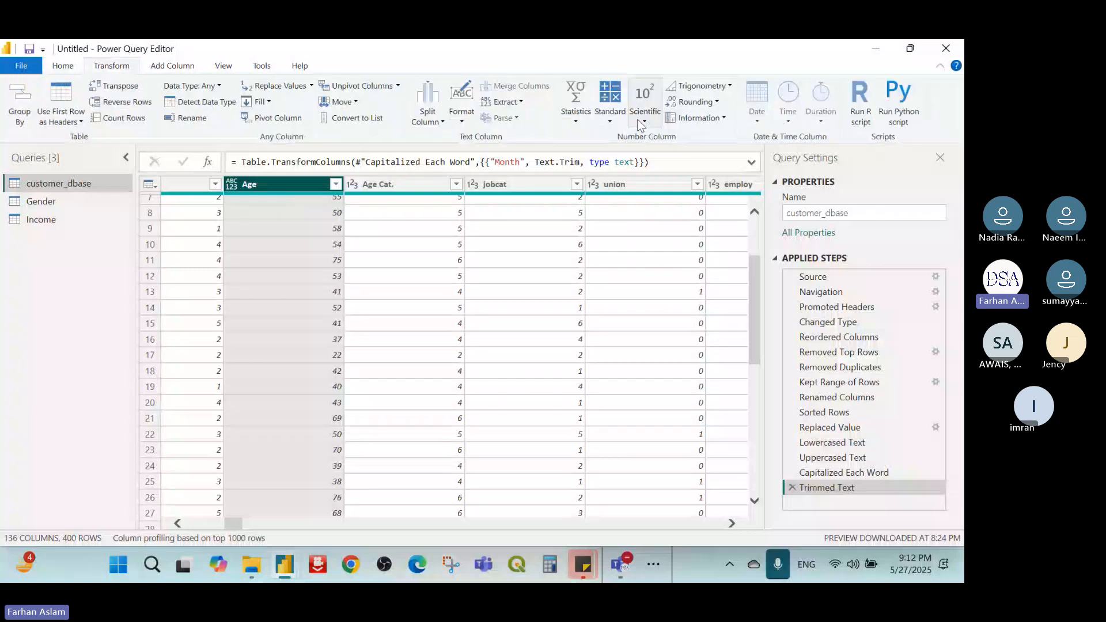
pyautogui.click(610, 120)
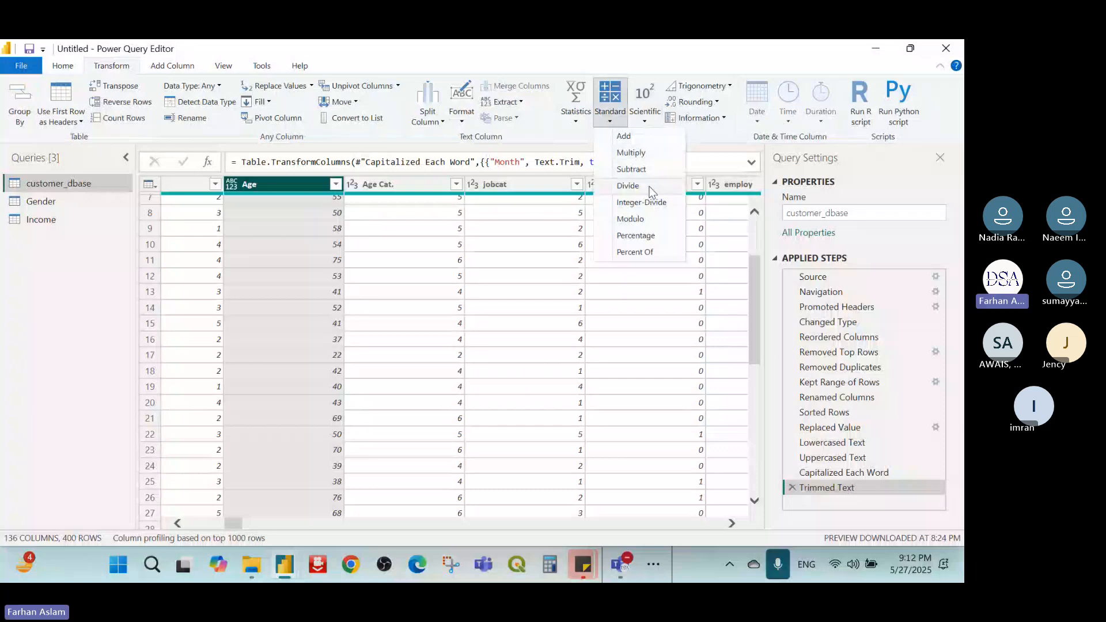
pyautogui.click(278, 188)
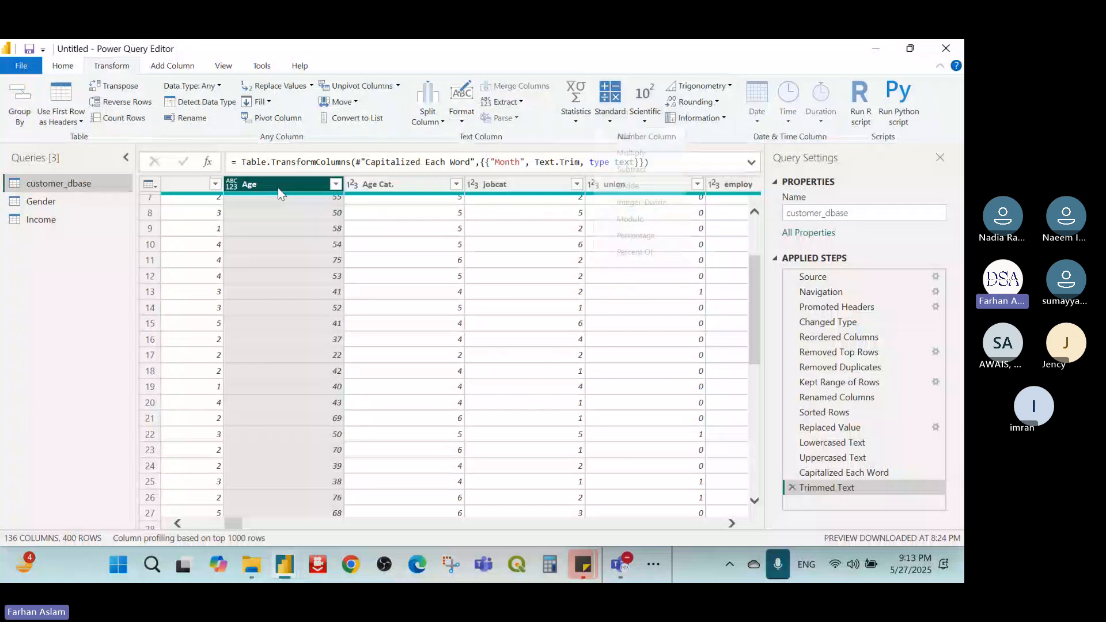
pyautogui.click(610, 106)
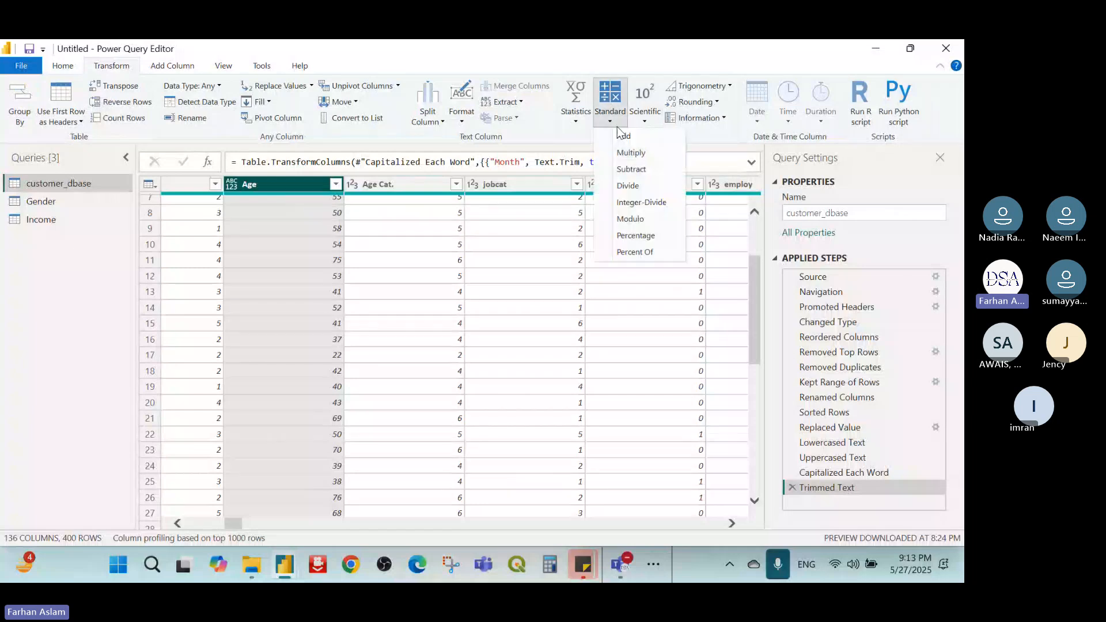
pyautogui.click(656, 169)
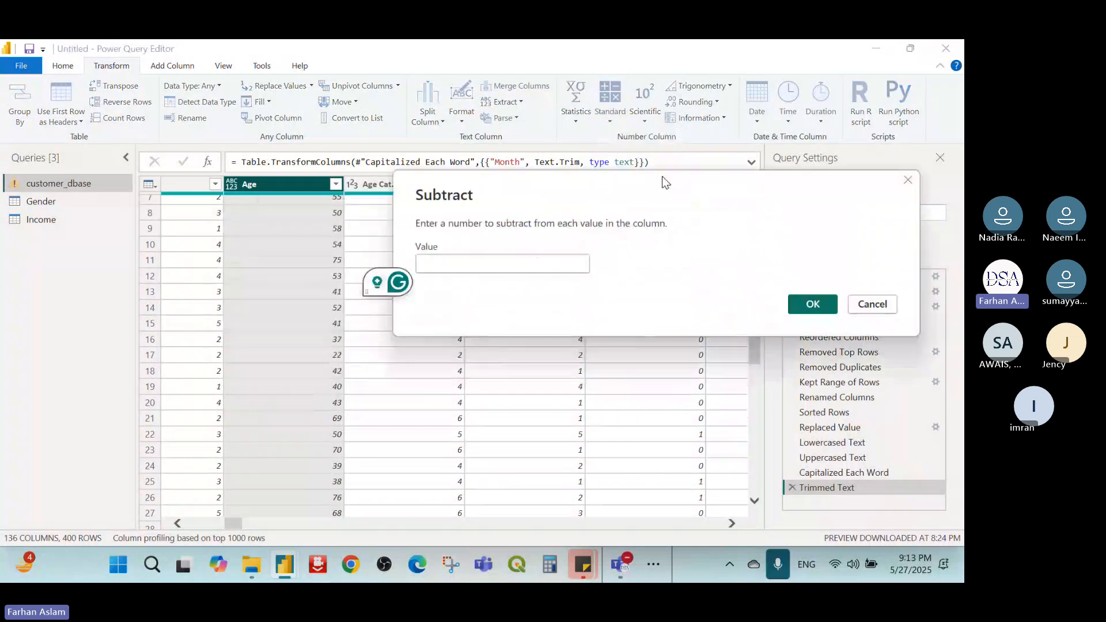
pyautogui.click(535, 265)
pyautogui.write('10')
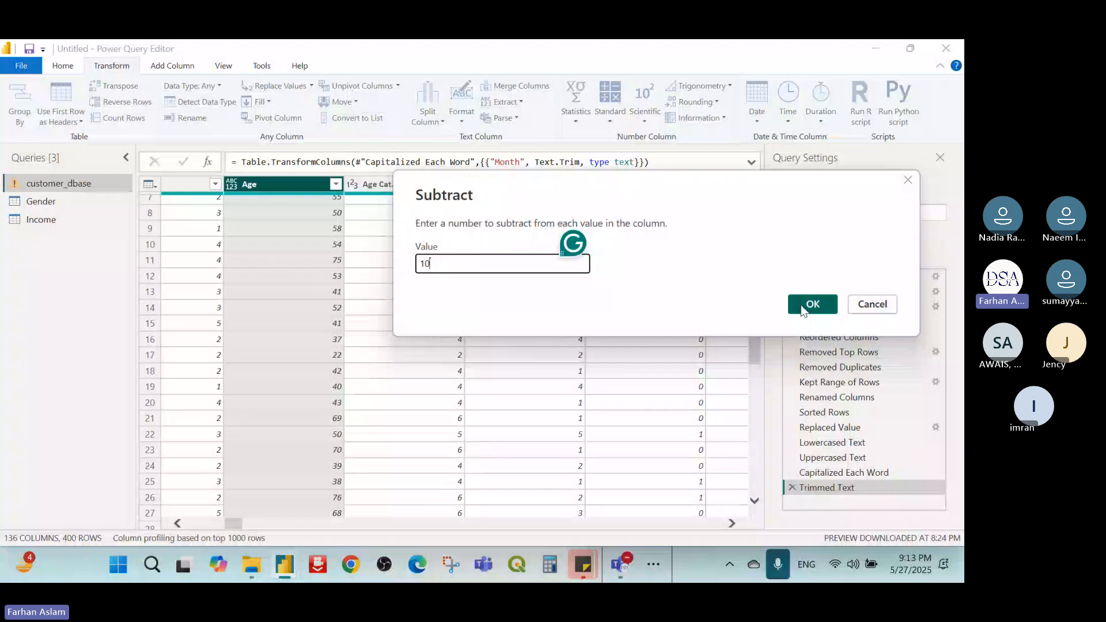
pyautogui.click(805, 307)
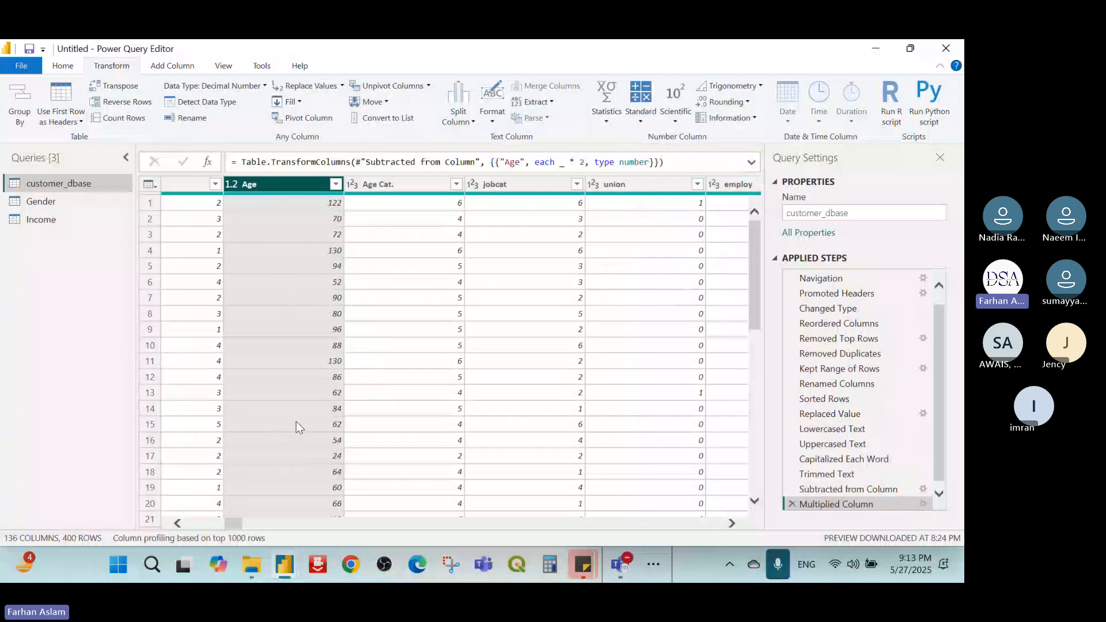
# - Raise every value in the Age Cat. column to the power of 3
pyautogui.click(671, 124)
pyautogui.moveTo(697, 158)
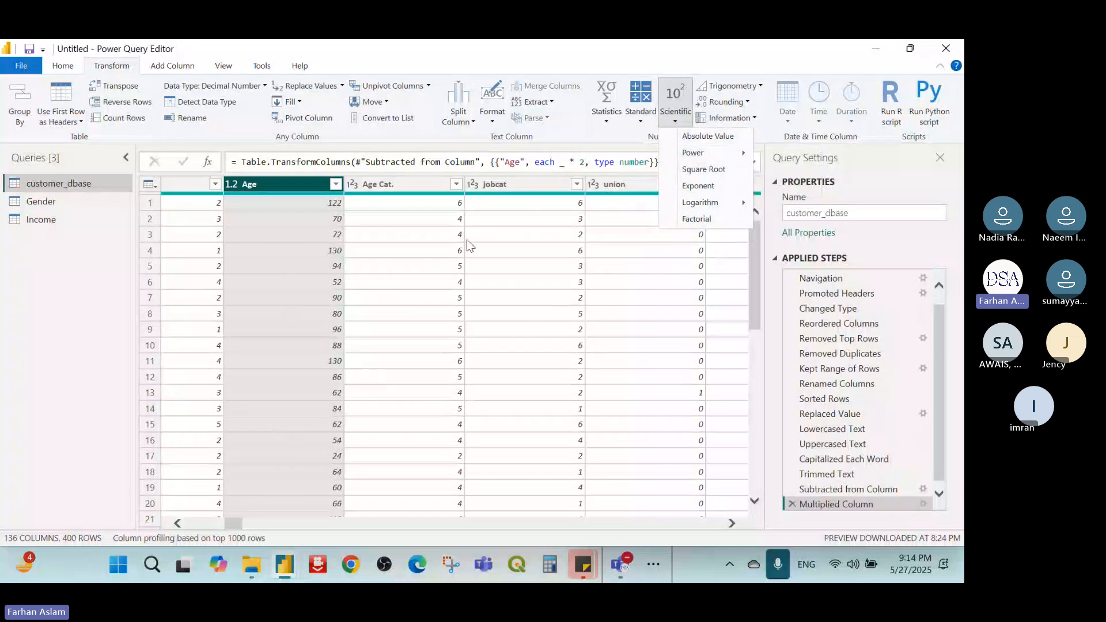
pyautogui.click(426, 187)
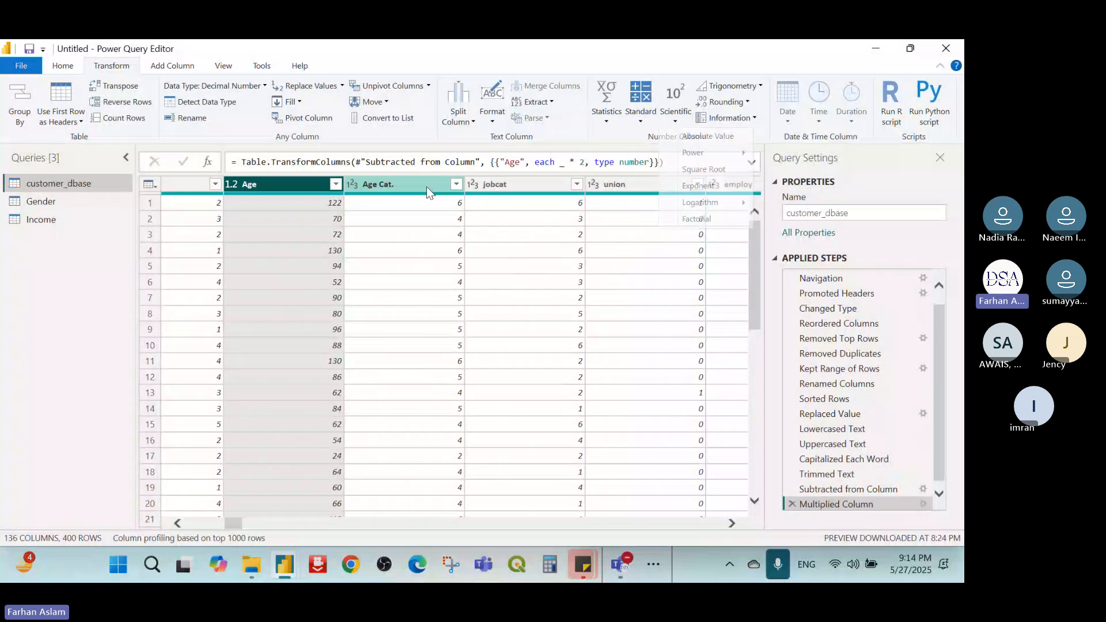
pyautogui.click(426, 187)
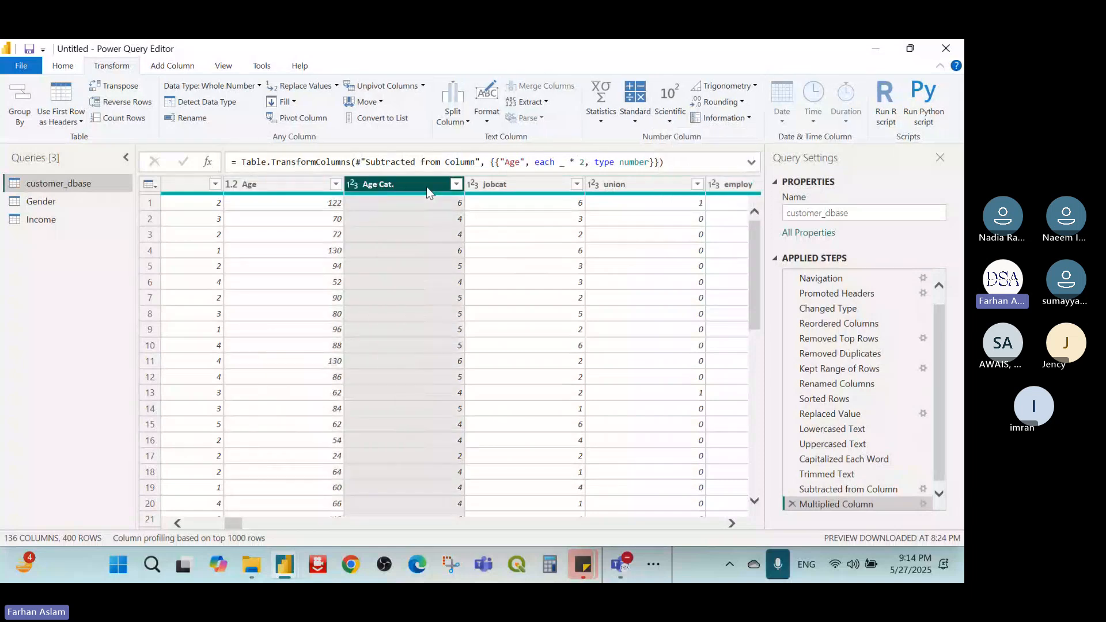
pyautogui.click(675, 121)
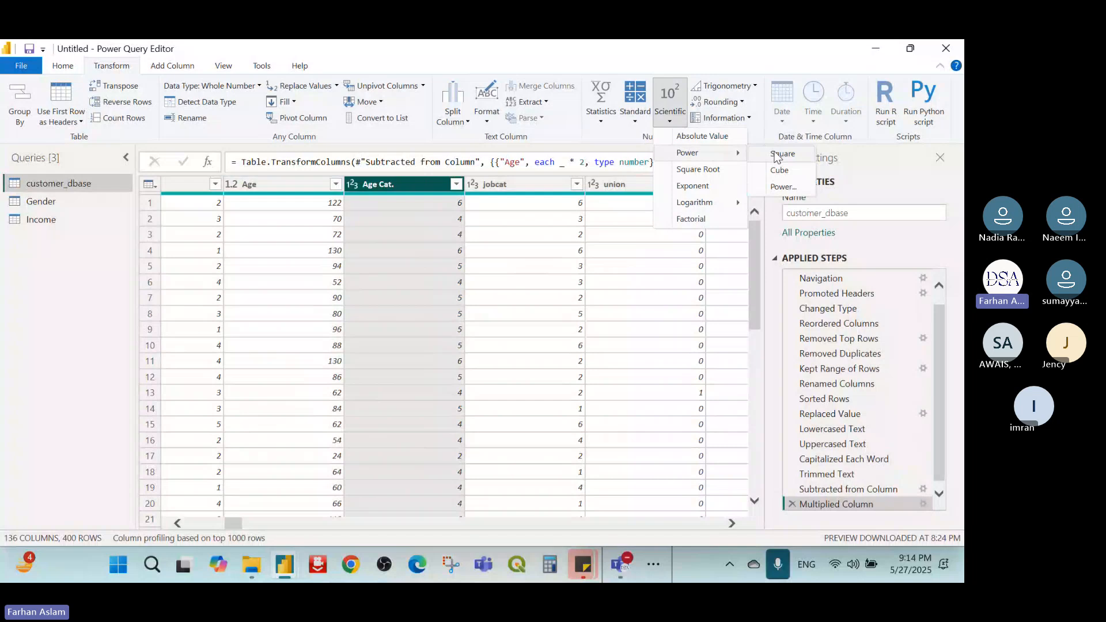
pyautogui.click(781, 186)
pyautogui.moveTo(425, 222); pyautogui.dragTo(700, 184)
pyautogui.click(568, 259)
pyautogui.write('3')
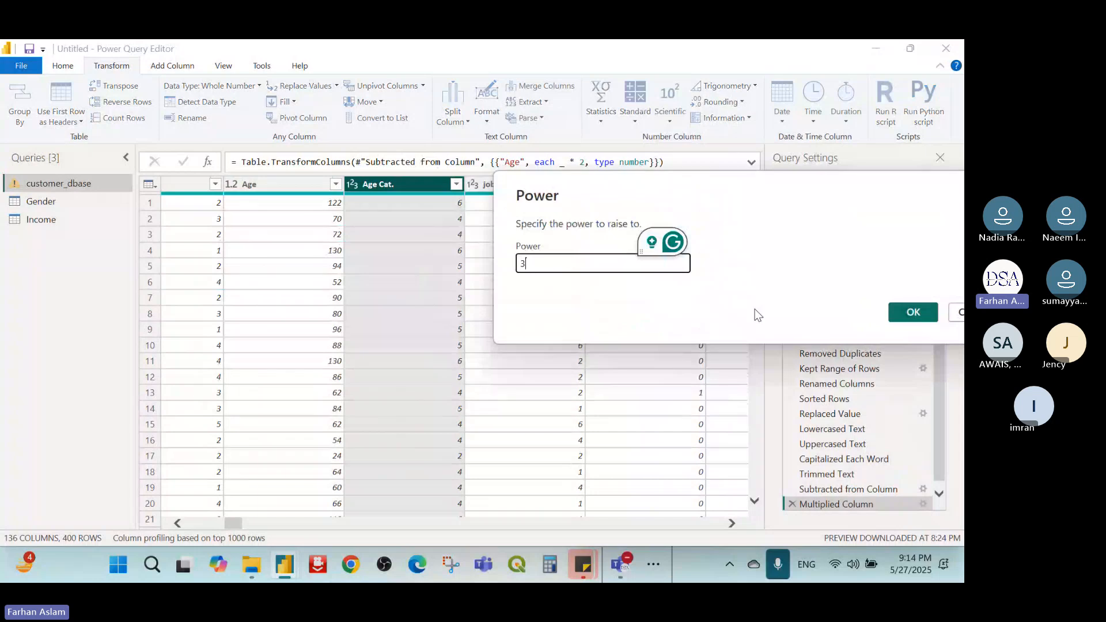
pyautogui.click(899, 312)
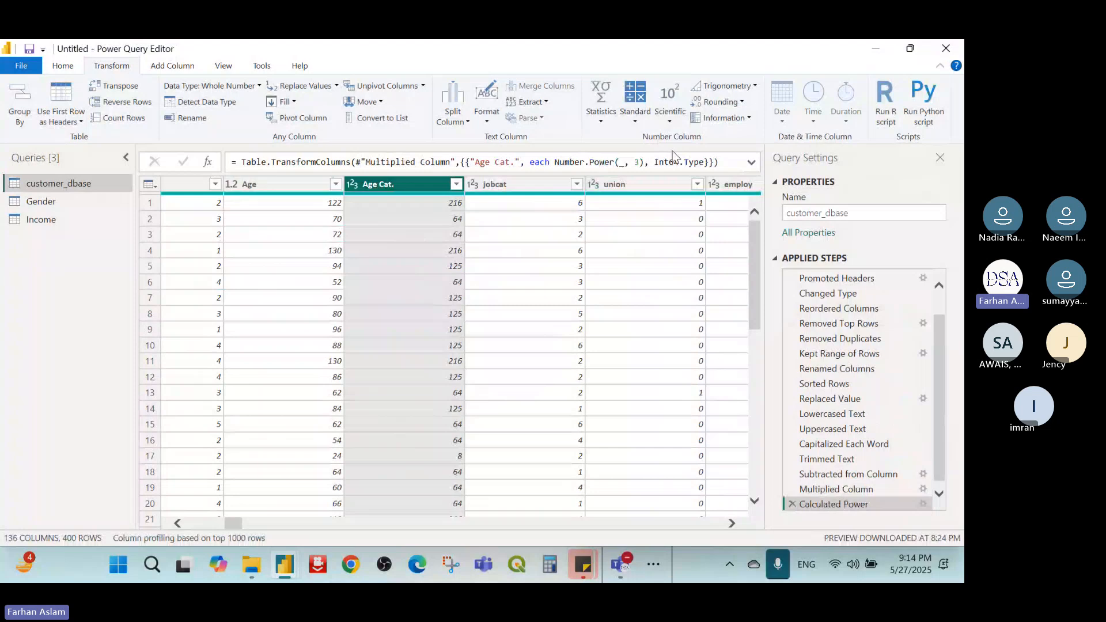
# - Try rounding the values in the lninc column up to the next integer
pyautogui.click(746, 87)
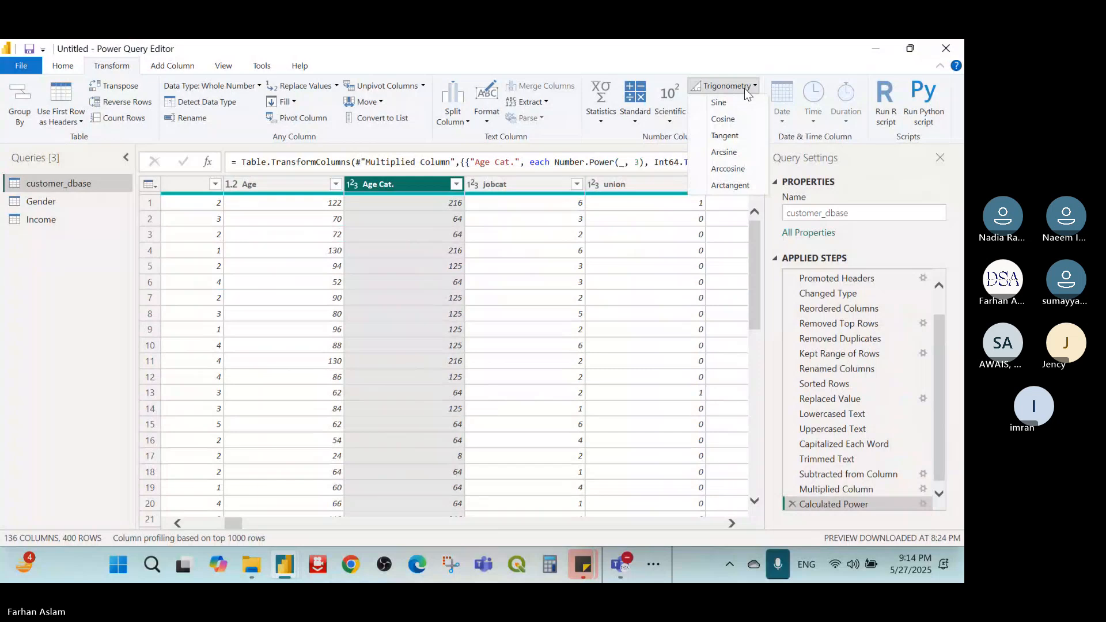
pyautogui.click(652, 239)
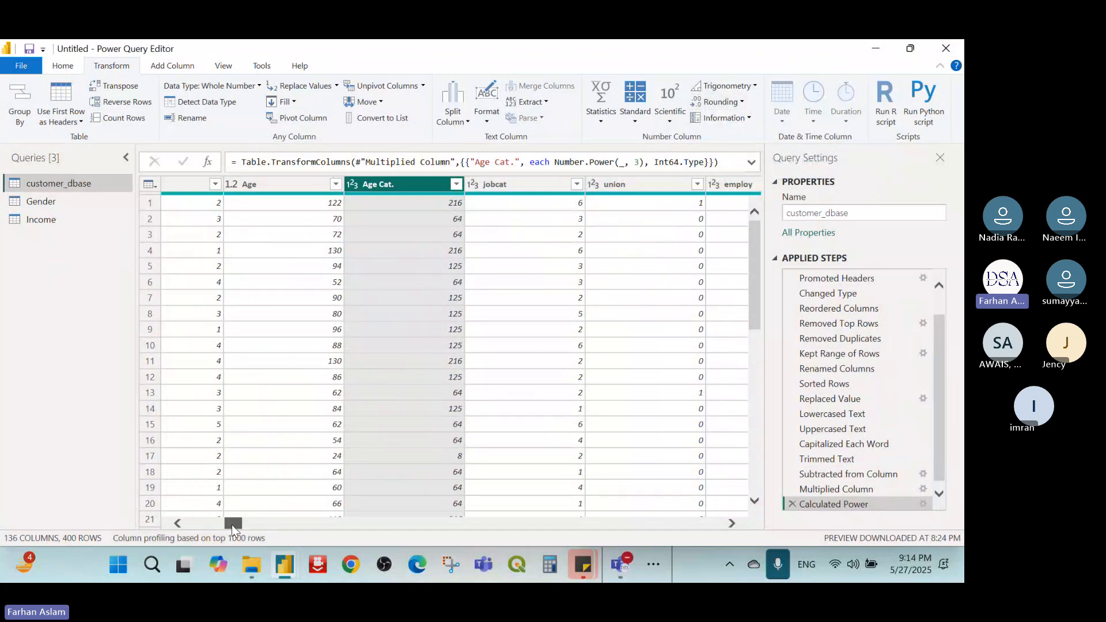
pyautogui.moveTo(232, 526); pyautogui.dragTo(207, 526)
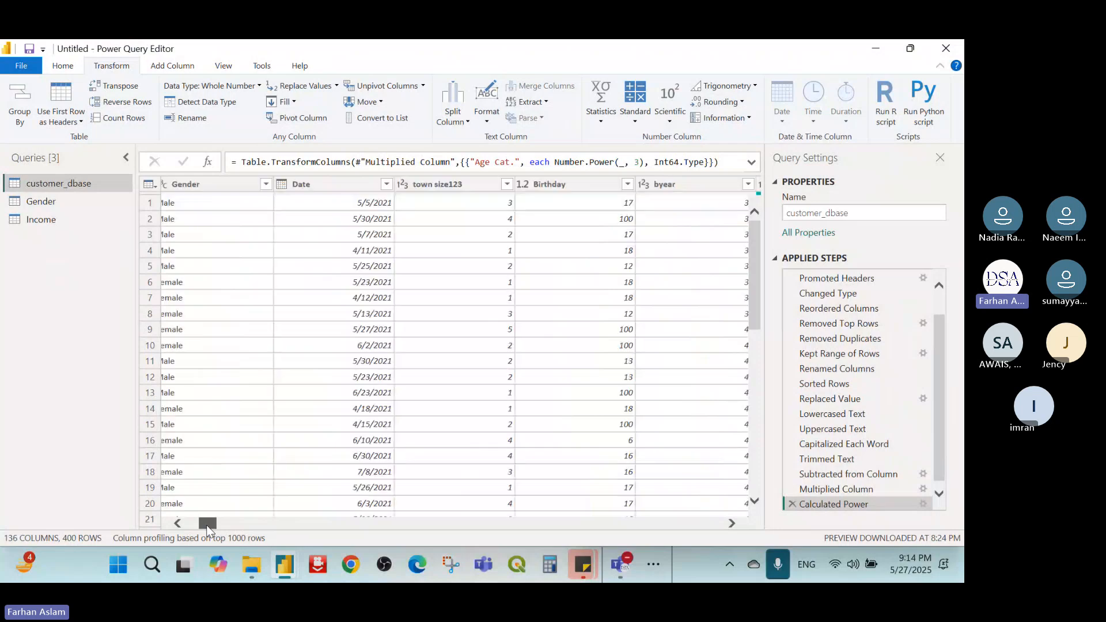
pyautogui.moveTo(207, 525); pyautogui.dragTo(191, 527)
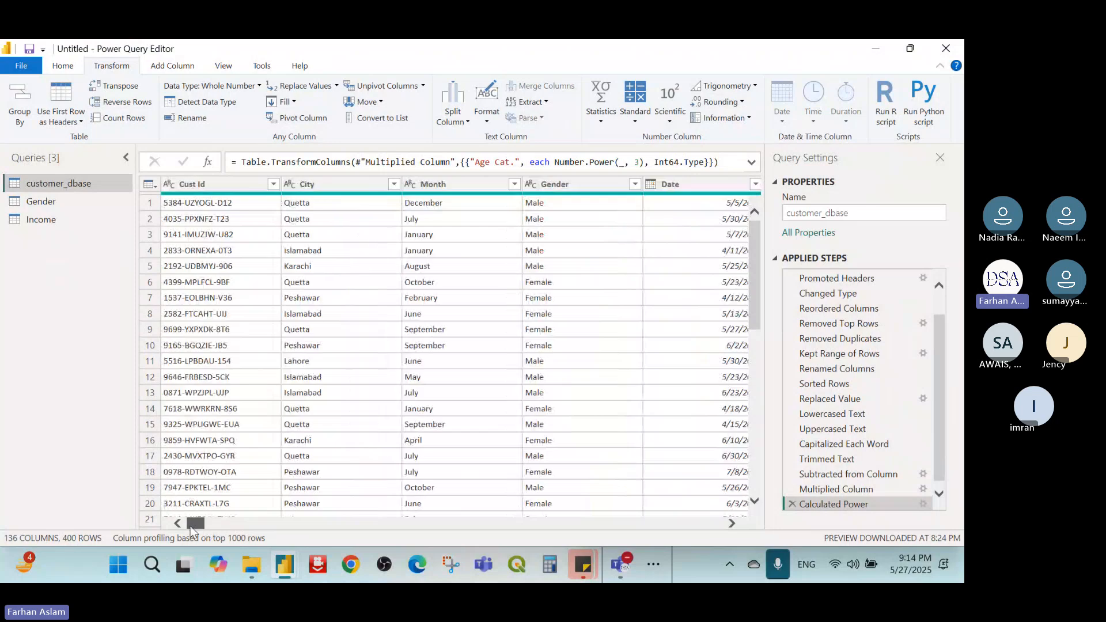
pyautogui.moveTo(192, 531); pyautogui.dragTo(259, 525)
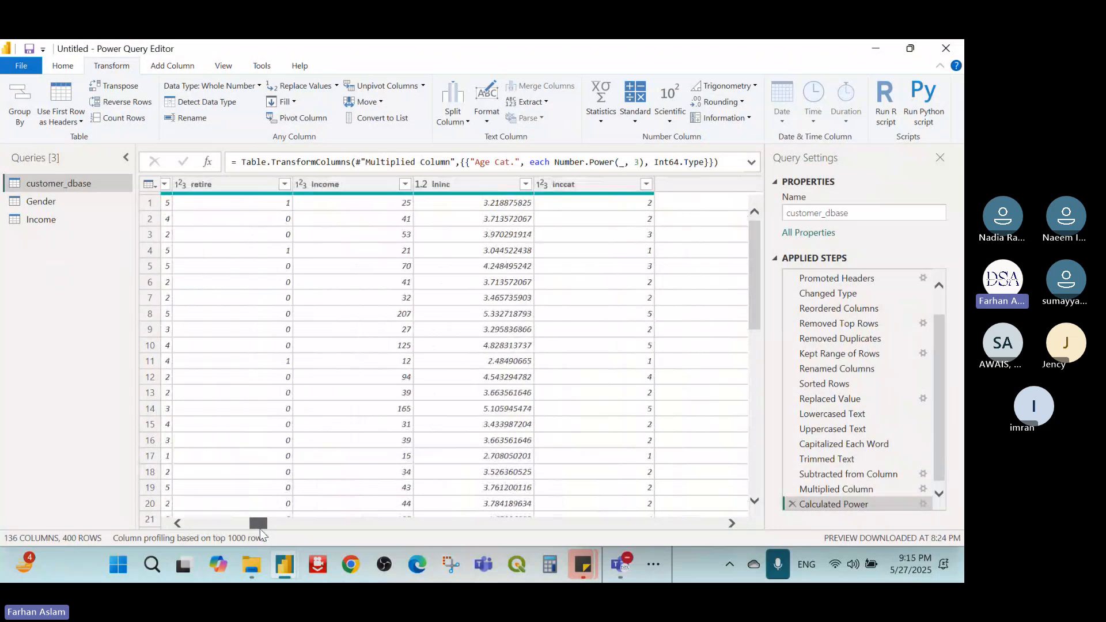
pyautogui.moveTo(260, 529); pyautogui.dragTo(264, 529)
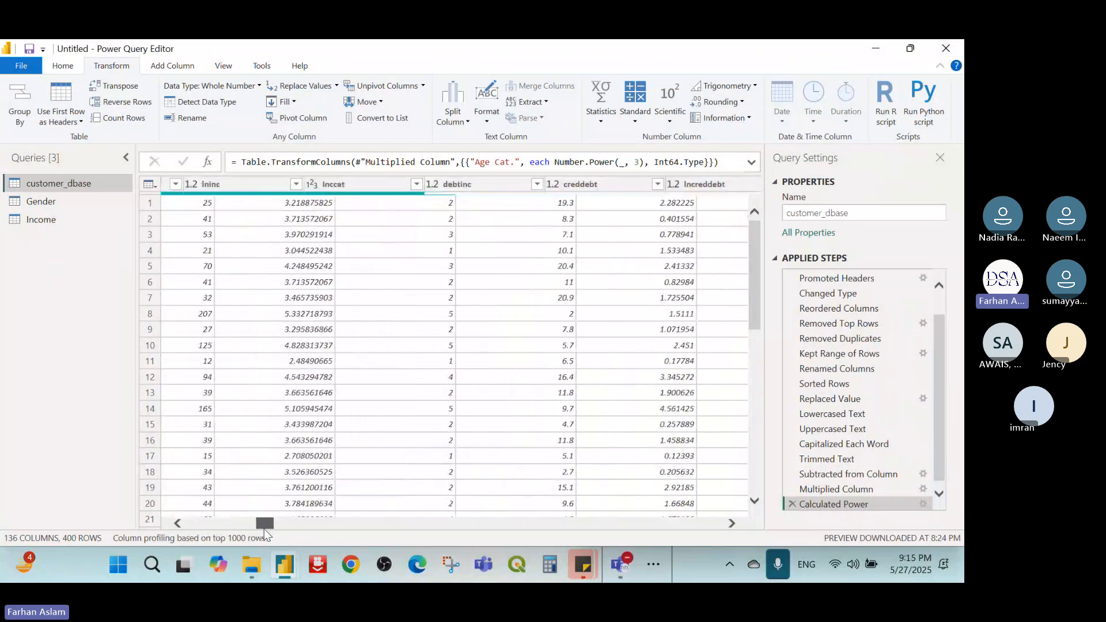
pyautogui.moveTo(263, 528); pyautogui.dragTo(261, 529)
pyautogui.click(333, 184)
pyautogui.click(723, 102)
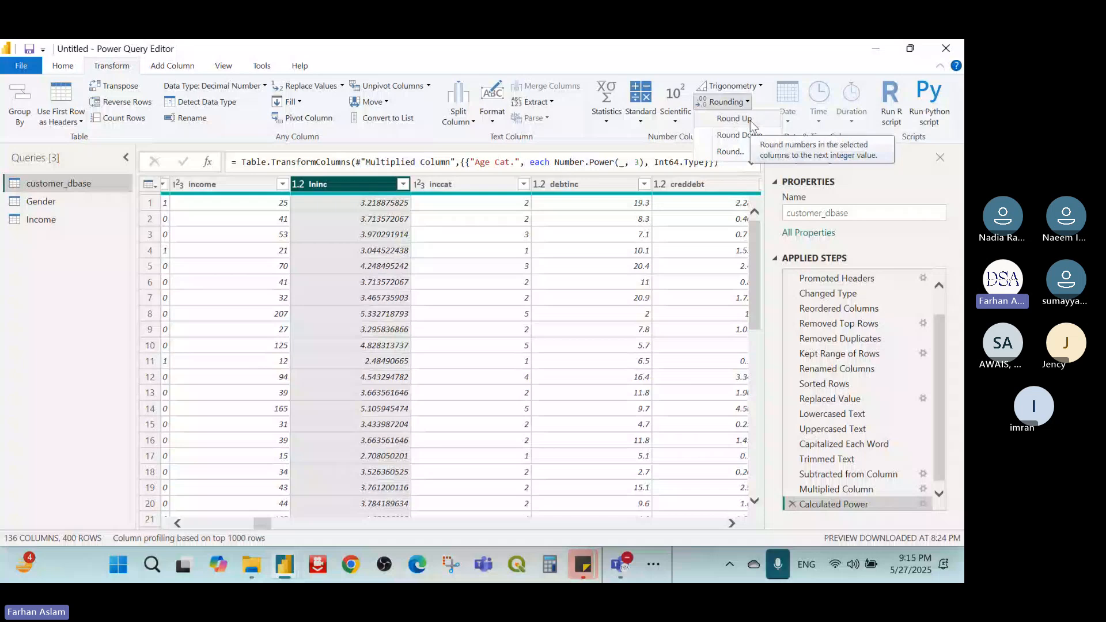
pyautogui.click(749, 118)
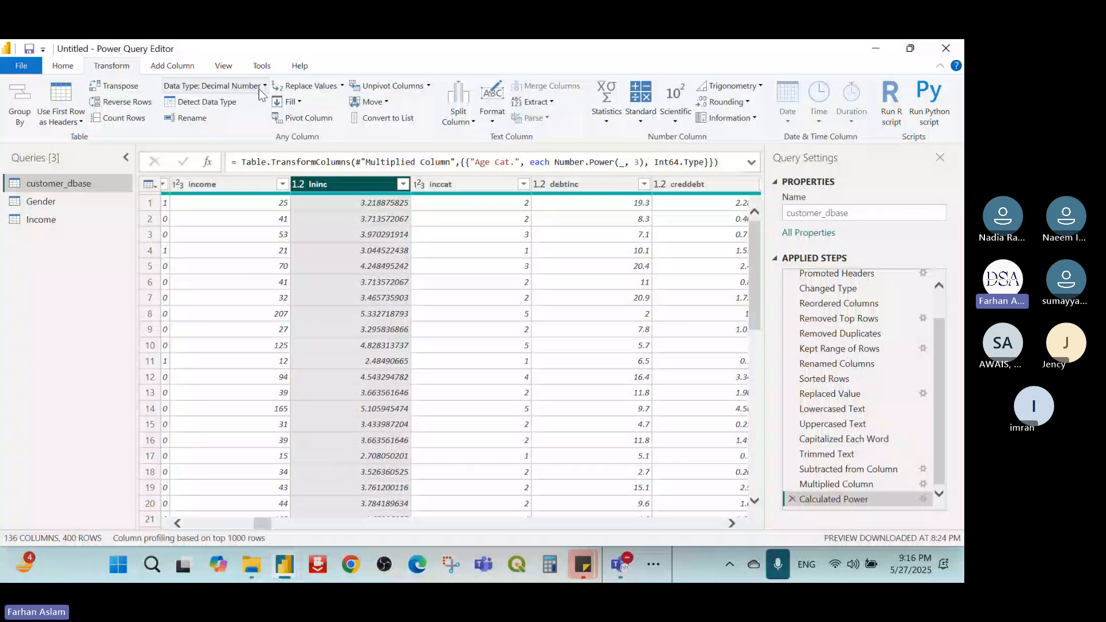
# - Change the lninc column's data type to Whole Number and the inccat column's data type to Percentage
pyautogui.click(485, 184)
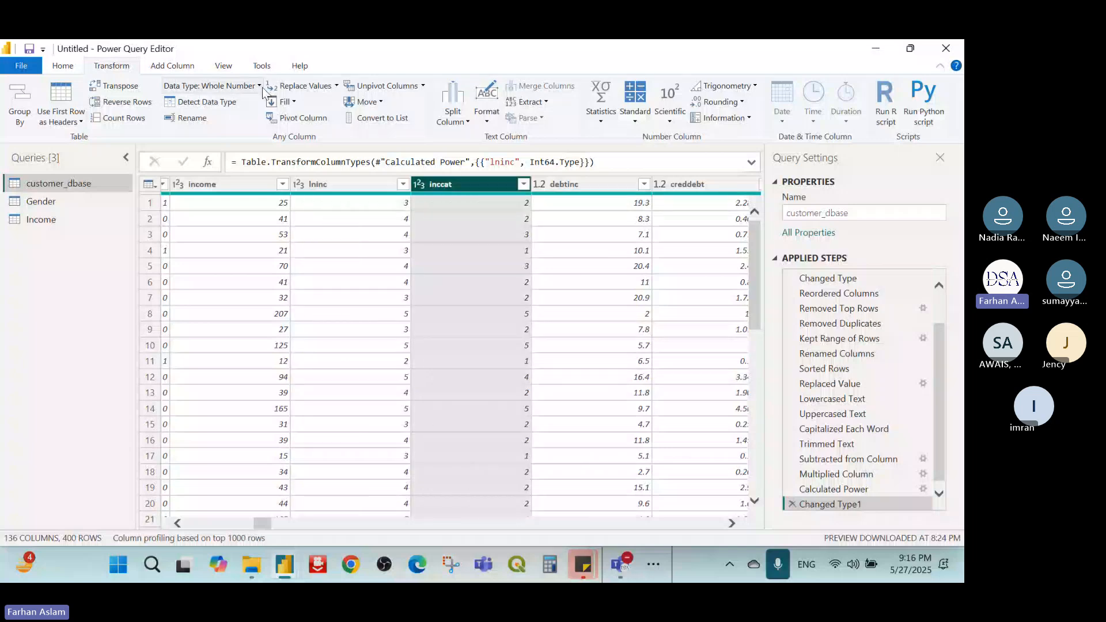
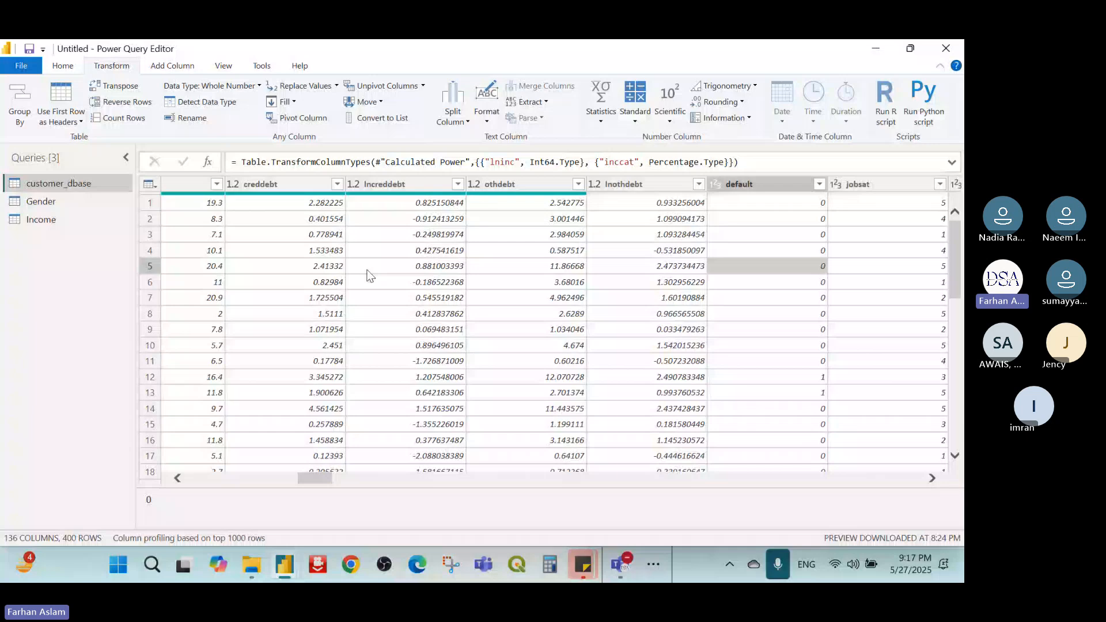
# - Examine the data types and values of the columns from income through default in the customer_dbase query
pyautogui.press('Left')
pyautogui.press('Left')
pyautogui.press('Left')
pyautogui.press('Left')
pyautogui.press('Left')
pyautogui.press('Left')
pyautogui.press('Left')
pyautogui.press('Left')
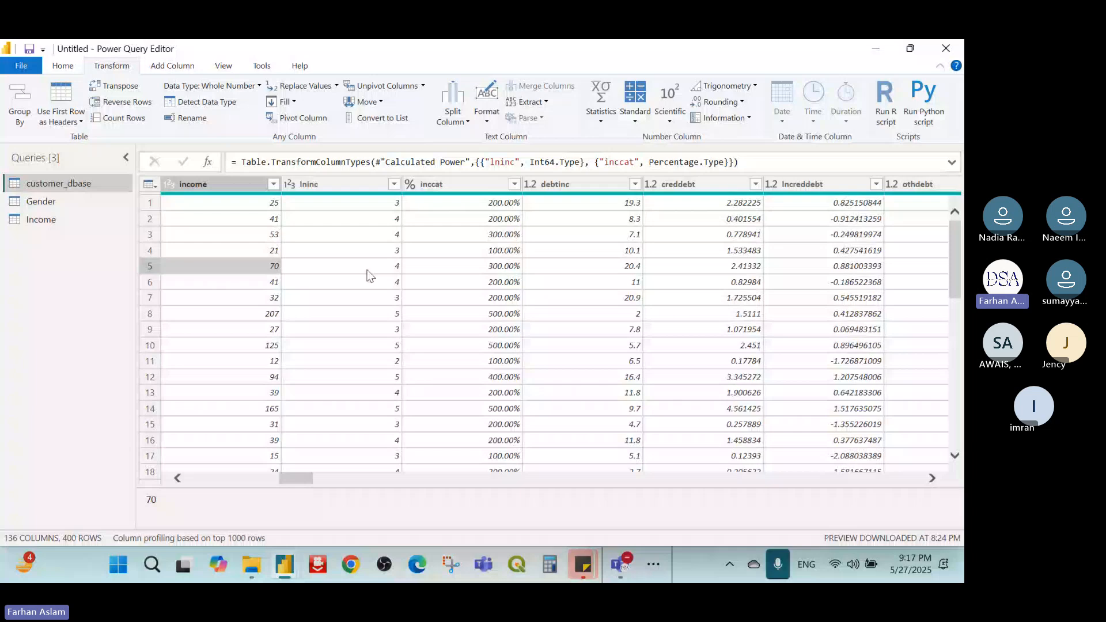
pyautogui.press('Right')
pyautogui.press('Right')
pyautogui.press('Right')
pyautogui.press('Right')
pyautogui.press('Right')
pyautogui.press('Right')
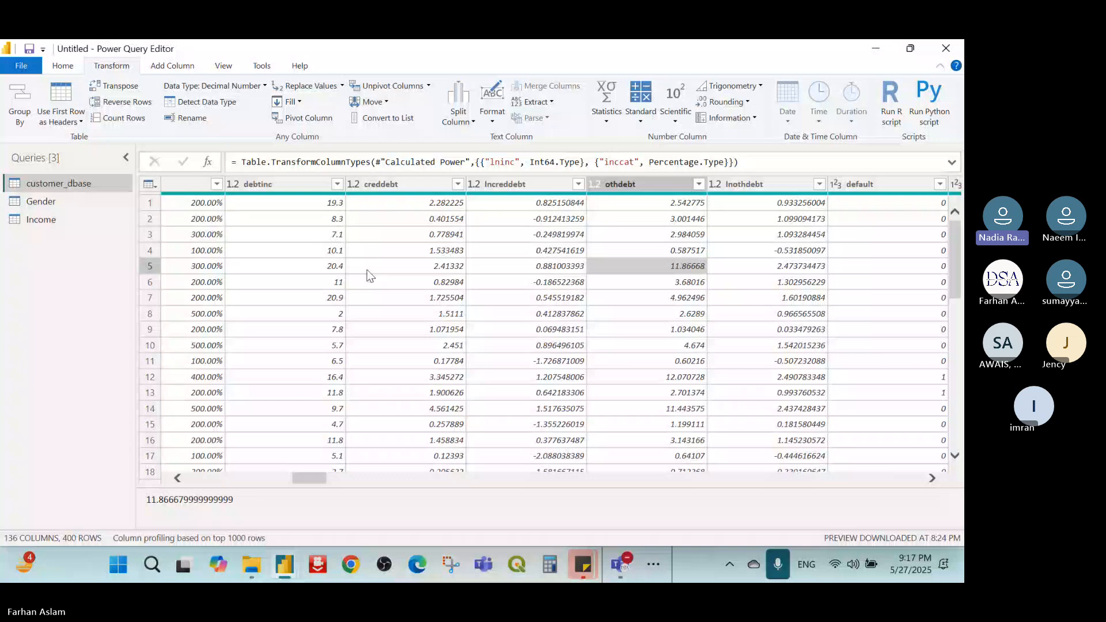
pyautogui.click(697, 188)
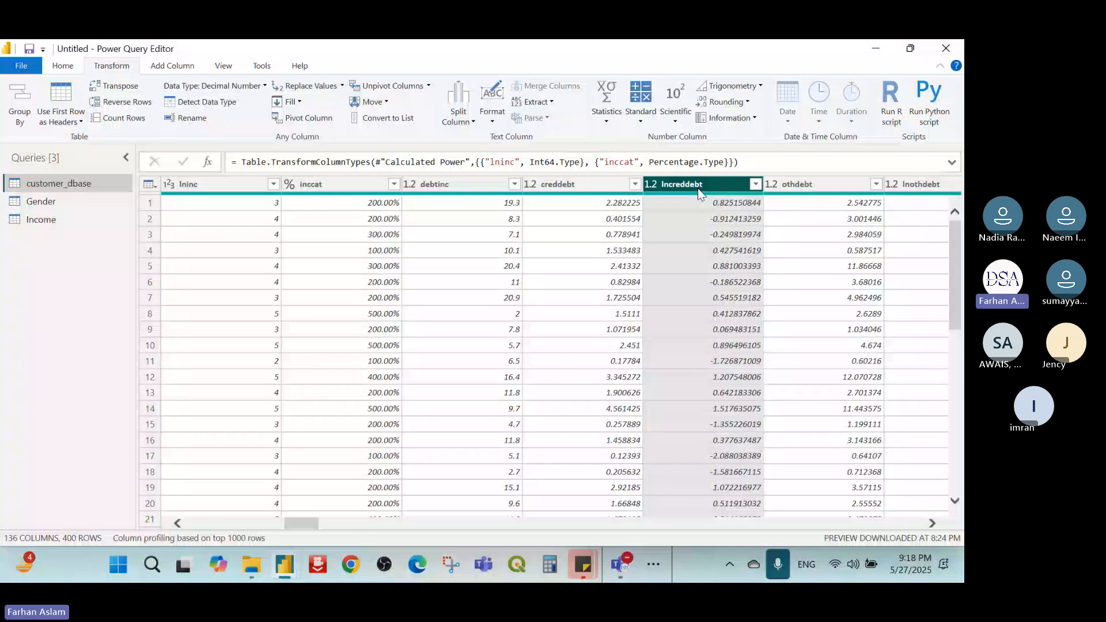
pyautogui.click(461, 186)
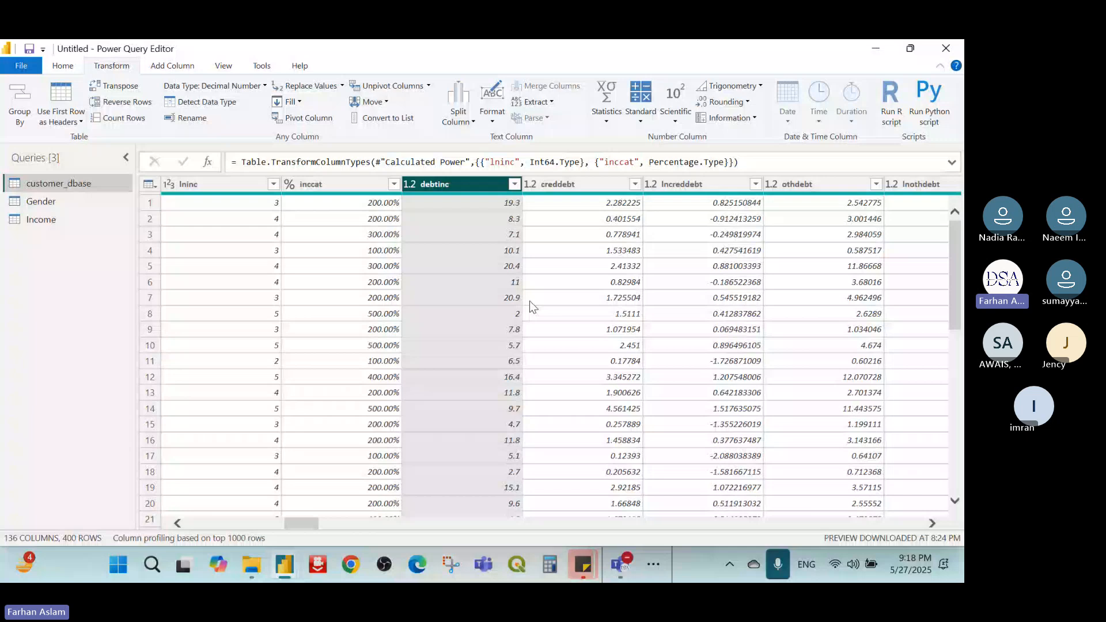
# - Compare the commands that transform an existing column with those that add a new column
pyautogui.click(172, 66)
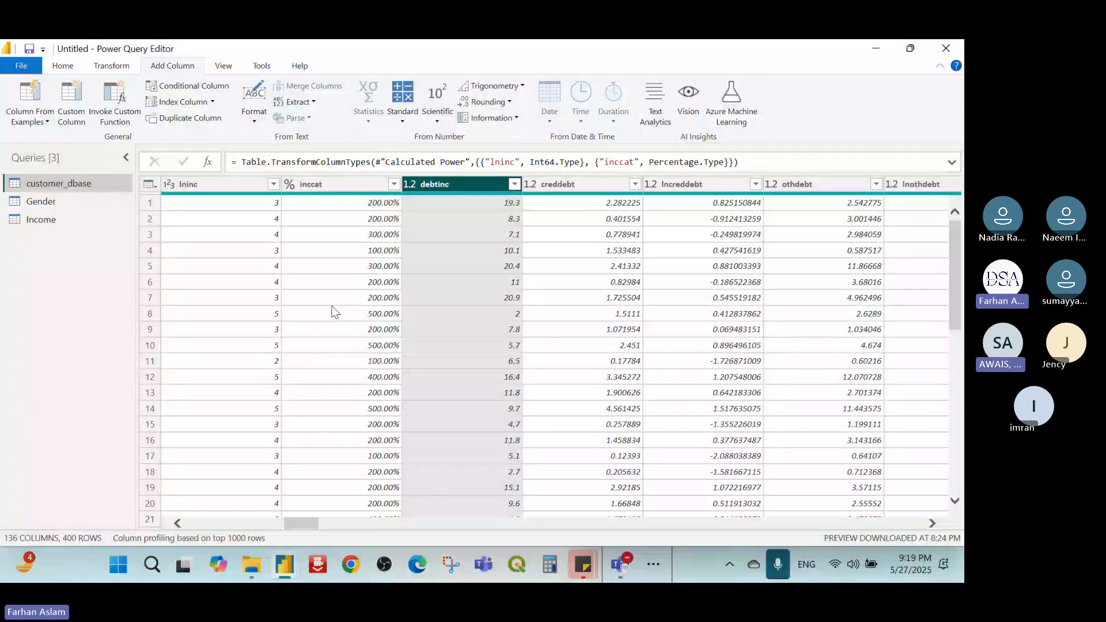
pyautogui.click(122, 69)
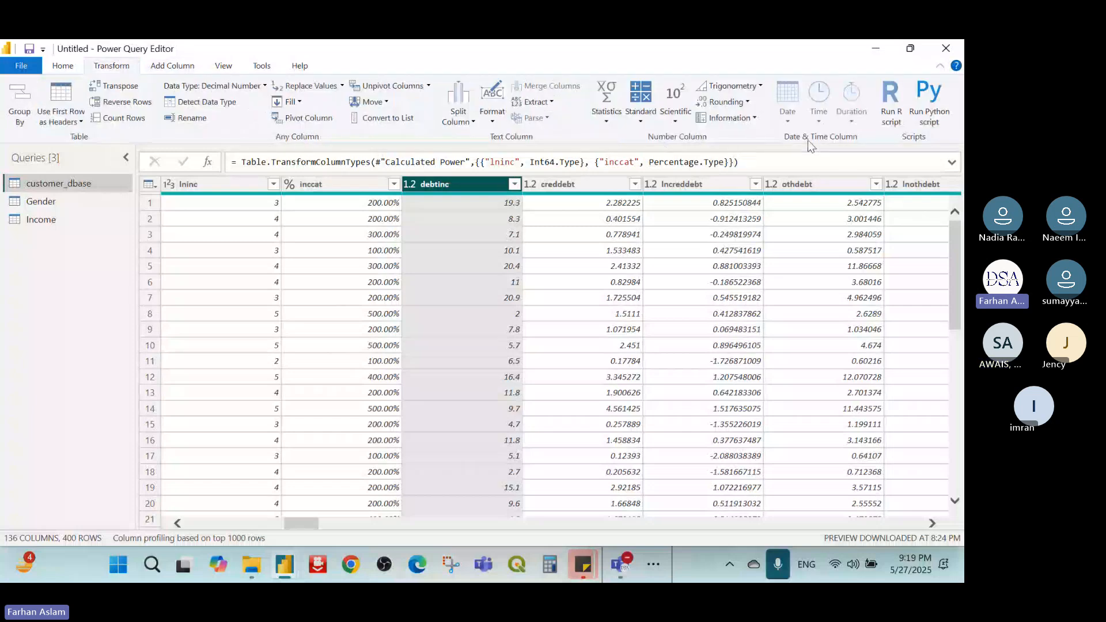
pyautogui.click(160, 68)
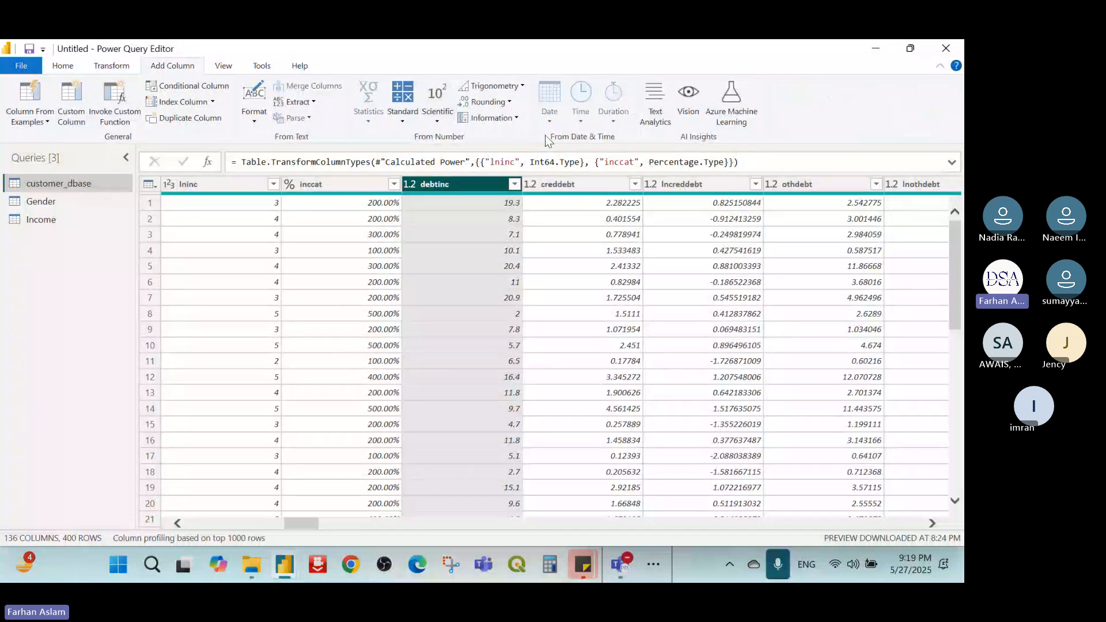
pyautogui.click(113, 66)
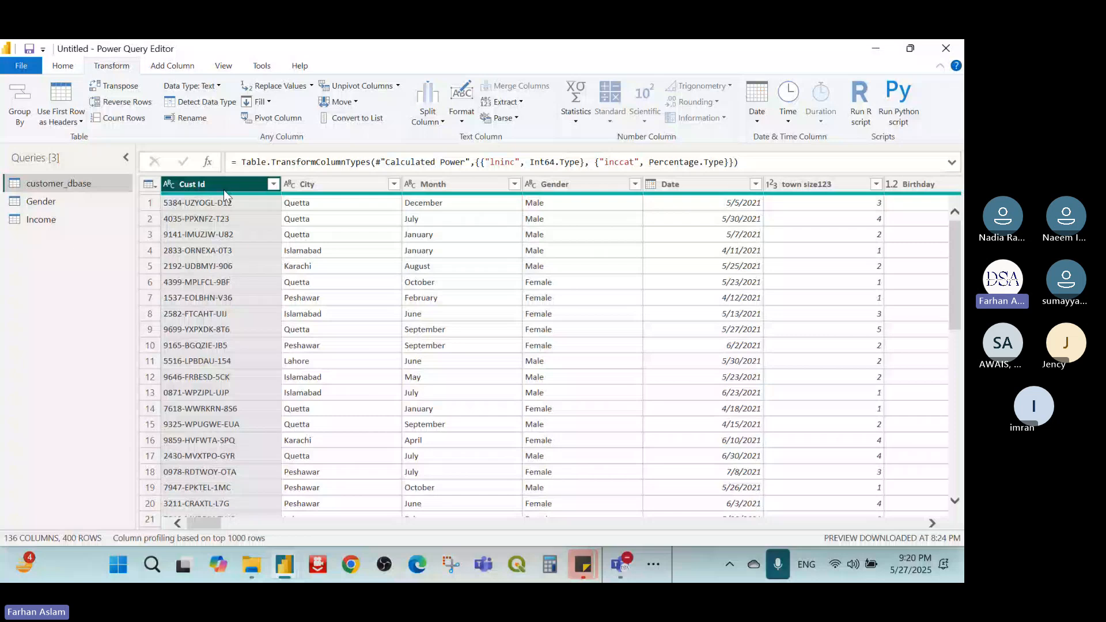
# - Add a new column containing the uppercase version of the Cust Id values, and compare it with the original columns
pyautogui.click(172, 66)
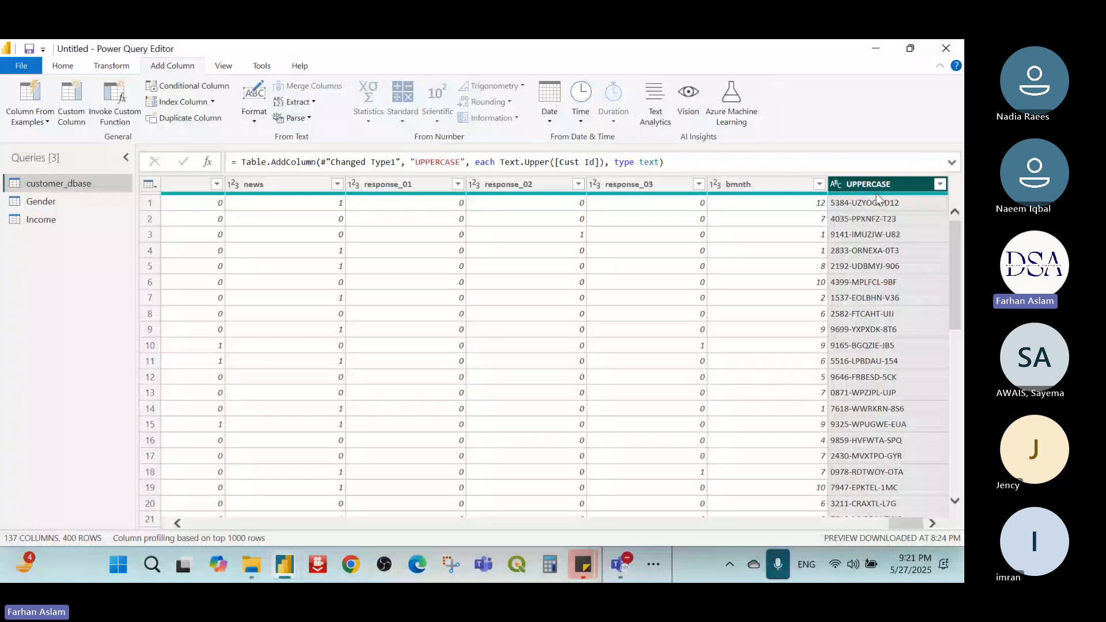
pyautogui.moveTo(879, 193)
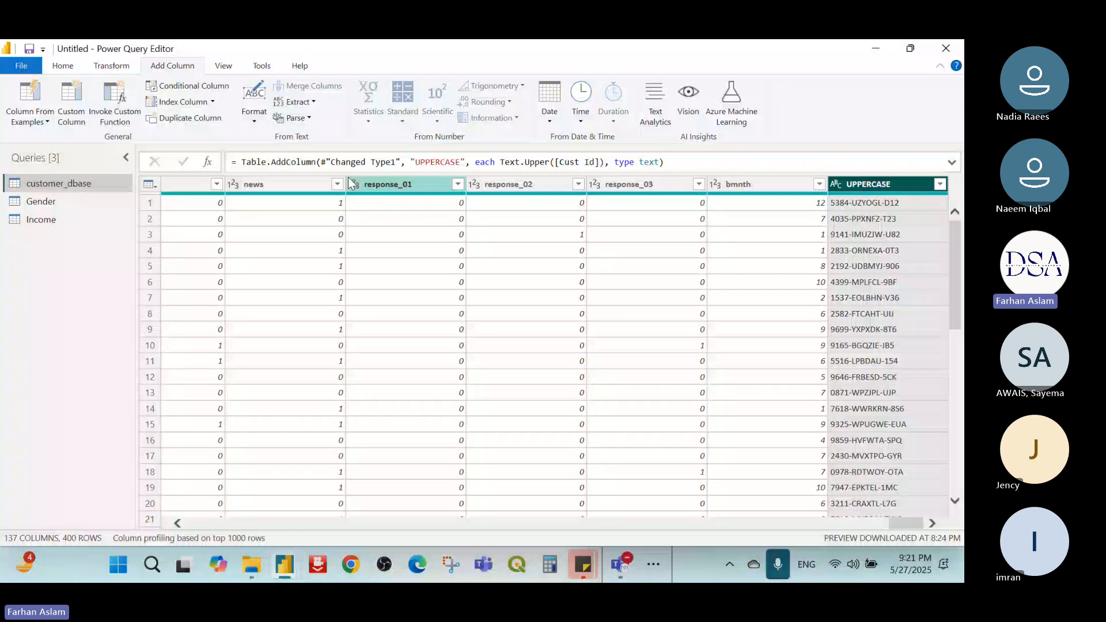
pyautogui.moveTo(906, 523); pyautogui.dragTo(203, 522)
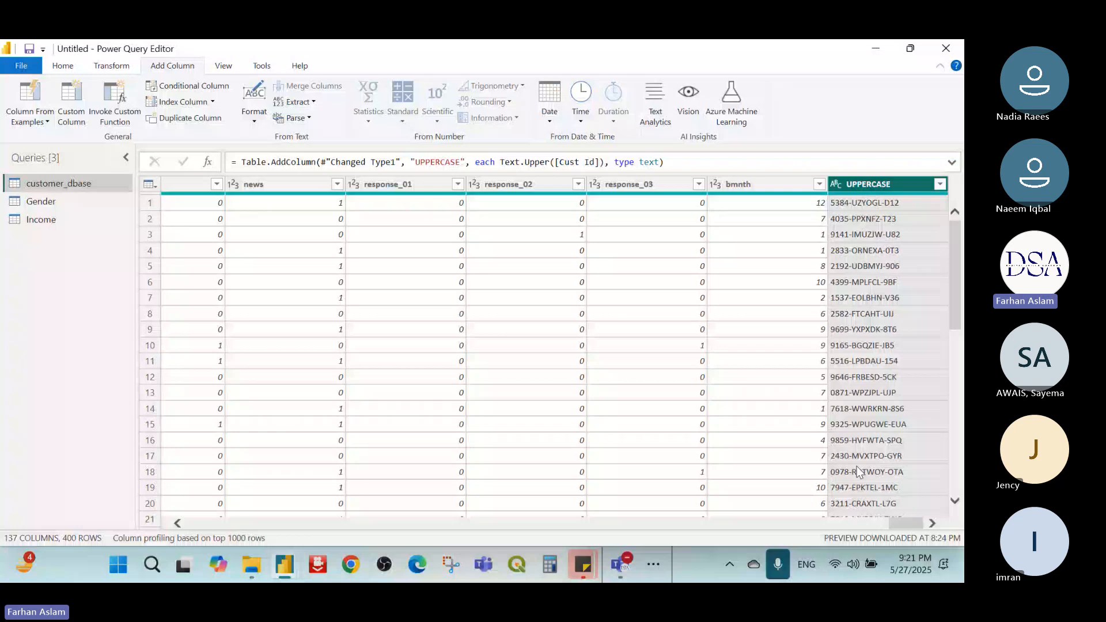
pyautogui.moveTo(890, 523); pyautogui.dragTo(202, 538)
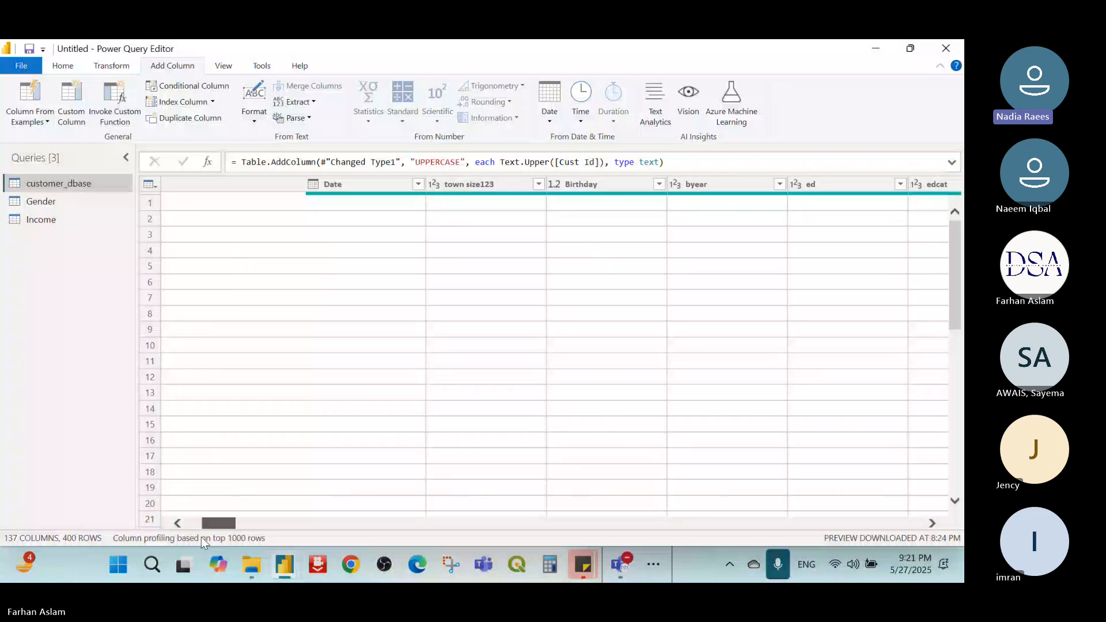